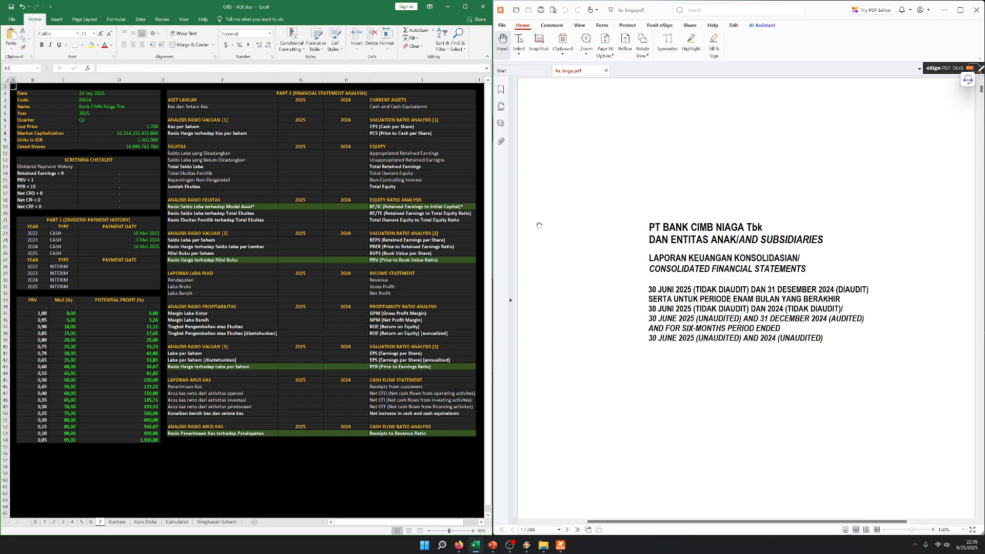
Go to the consolidated statement of financial position in the 4a. bnga.pdf report
{"action": "scroll", "coordinate": [728, 255], "scroll_direction": "down", "scroll_amount": 15}
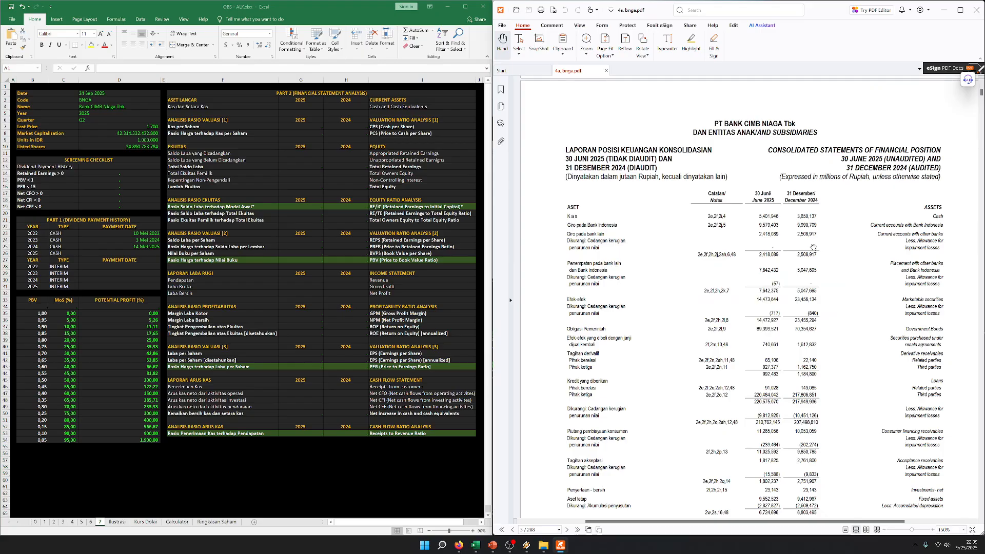
{"action": "scroll", "coordinate": [813, 247], "scroll_direction": "down", "scroll_amount": 1}
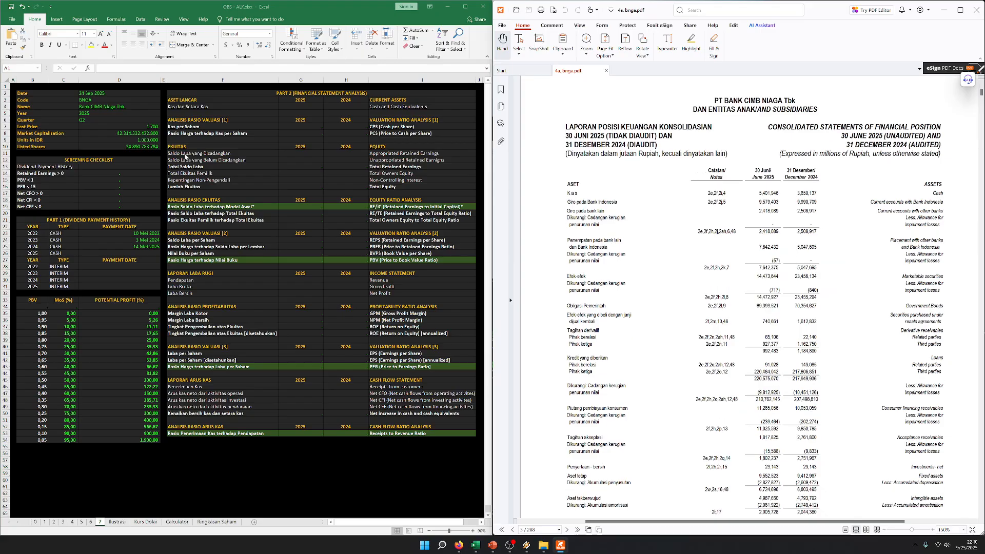
{"action": "left_click", "coordinate": [170, 153]}
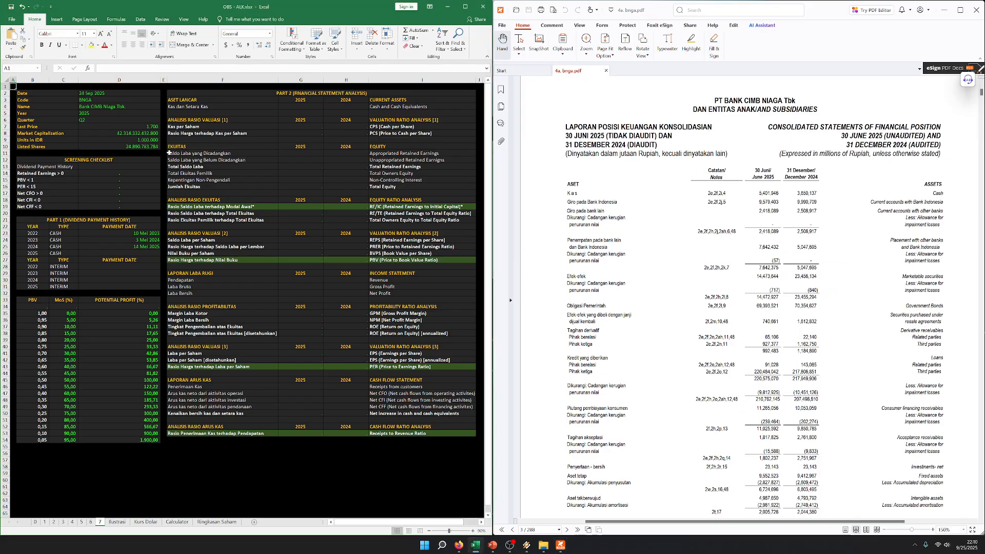
{"action": "left_click", "coordinate": [154, 254]}
Check the 2022–2024 cash dividend payment dates and mark Dividend Payment History as OK in the screening checklist
{"action": "left_click", "coordinate": [54, 166]}
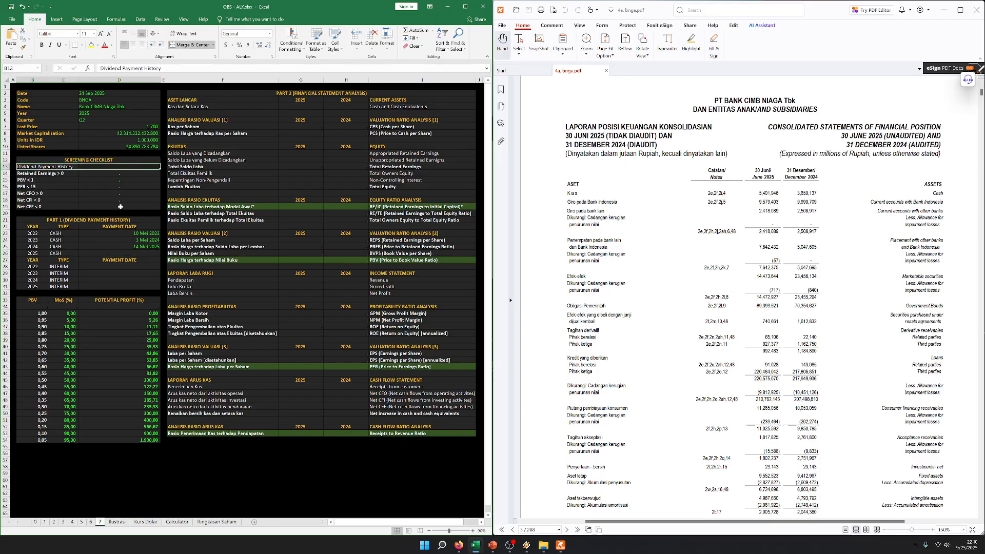
{"action": "left_click", "coordinate": [122, 227]}
{"action": "left_click_drag", "start_coordinate": [80, 218], "coordinate": [22, 234]}
{"action": "left_click", "coordinate": [129, 286]}
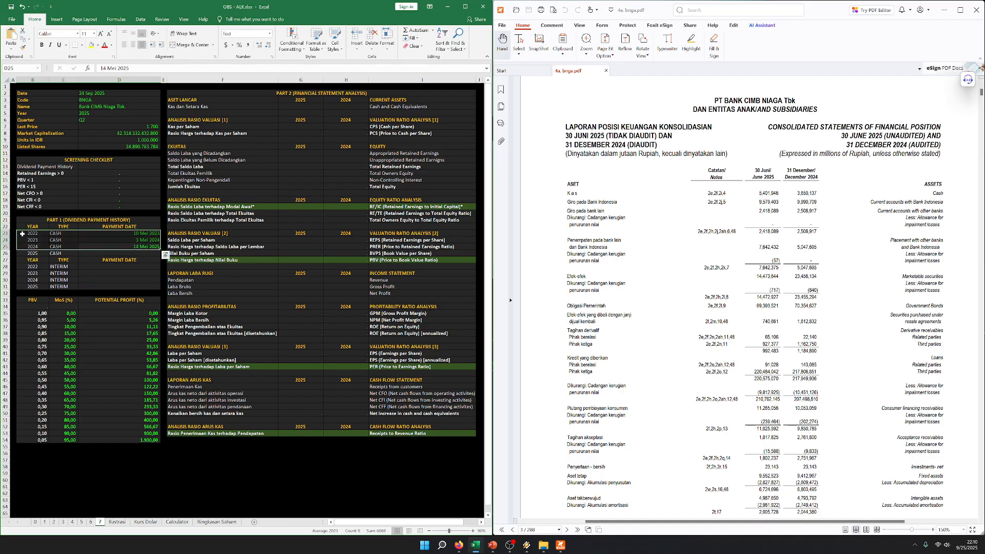
{"action": "left_click", "coordinate": [81, 242]}
{"action": "left_click", "coordinate": [130, 168]}
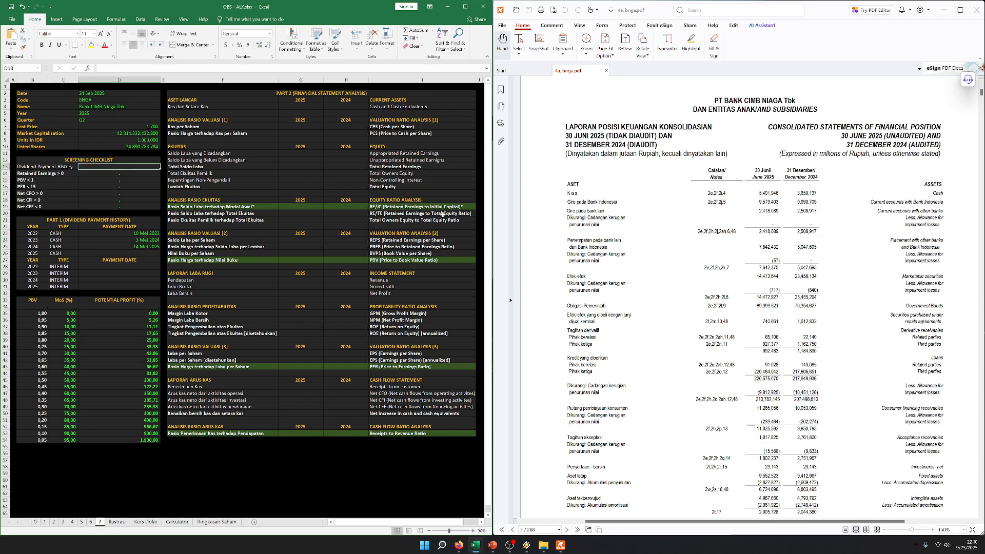
{"action": "type", "text": "0"}
{"action": "key", "text": "Return"}
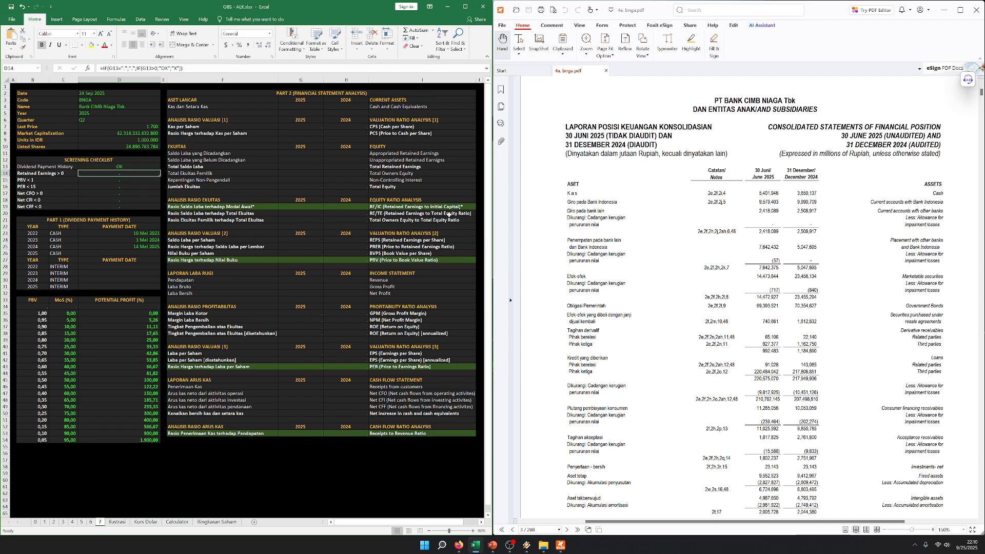
{"action": "key", "text": "Up"}
{"action": "key", "text": "Left"}
{"action": "key", "text": "shift+Right"}
{"action": "key", "text": "Right"}
{"action": "key", "text": "Right"}
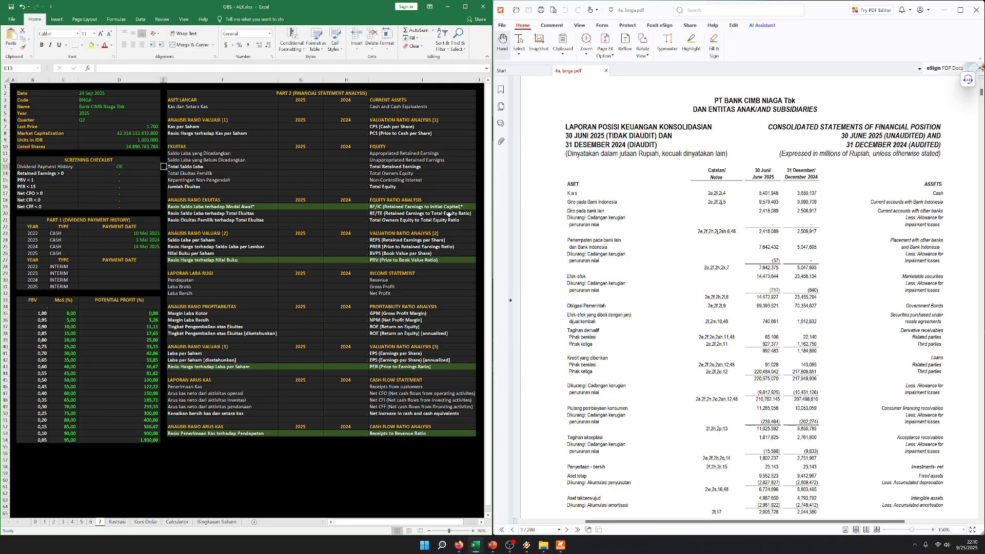
{"action": "key", "text": "Left"}
{"action": "key", "text": "Right"}
{"action": "key", "text": "Right"}
{"action": "key", "text": "Up"}
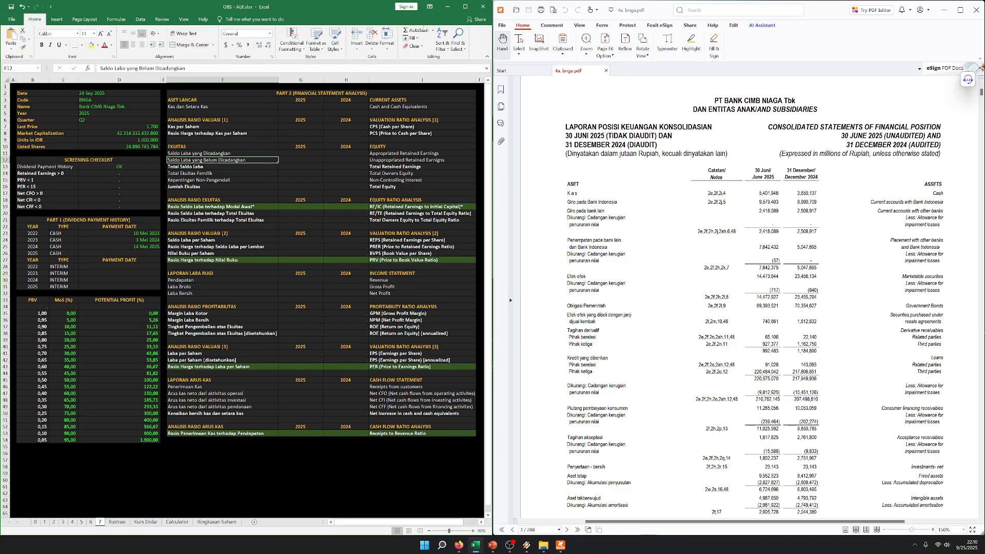
Review the Units in IDR setting and the layout of the Part 2 financial statement analysis table
{"action": "left_click", "coordinate": [220, 140]}
{"action": "left_click", "coordinate": [141, 140]}
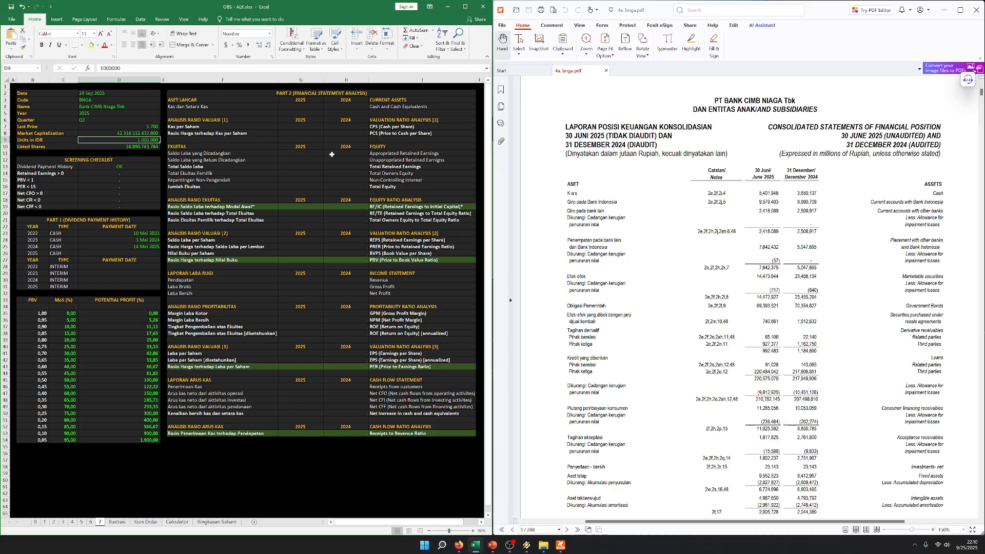
{"action": "left_click", "coordinate": [253, 119]}
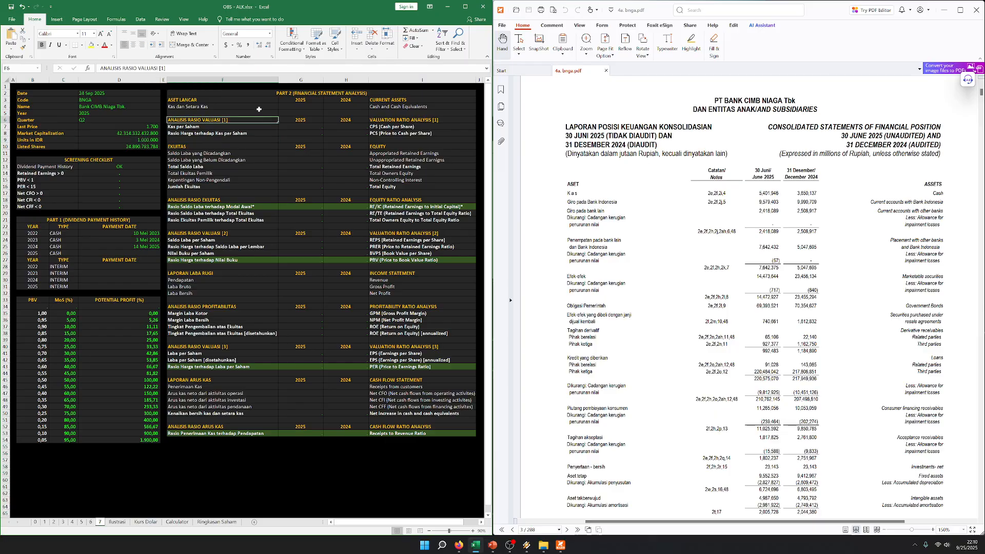
{"action": "left_click", "coordinate": [261, 106]}
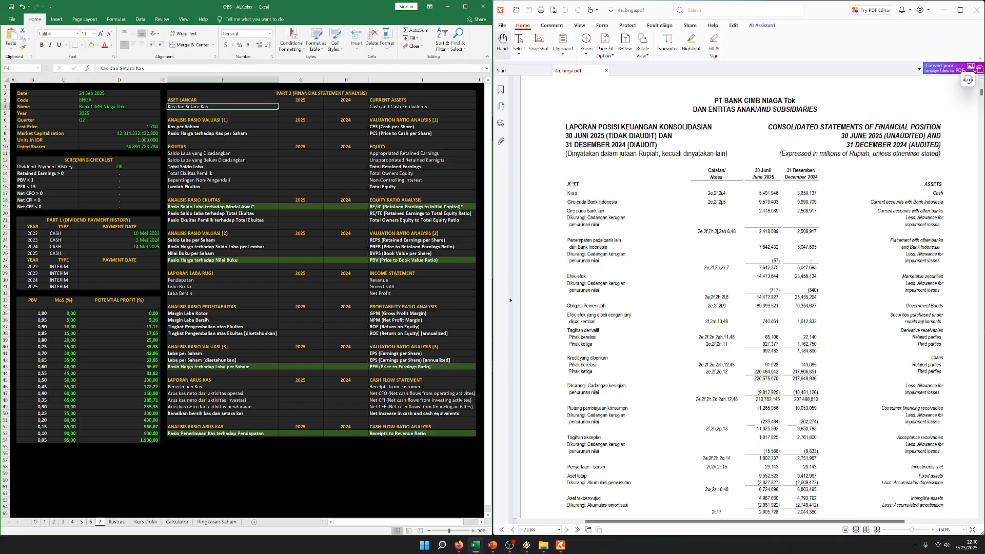
{"action": "left_click_drag", "start_coordinate": [188, 100], "coordinate": [436, 100]}
{"action": "left_click", "coordinate": [303, 120]}
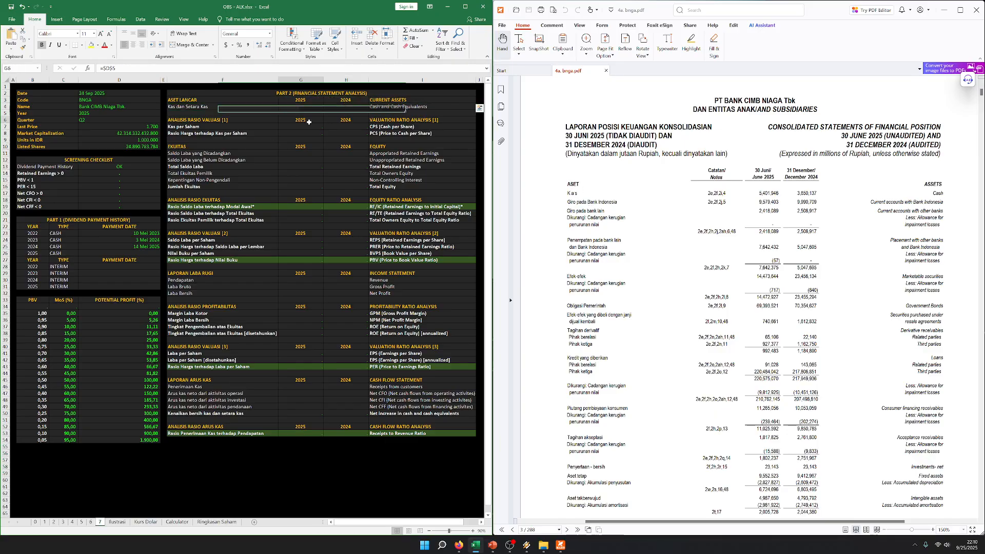
{"action": "left_click_drag", "start_coordinate": [307, 98], "coordinate": [266, 439]}
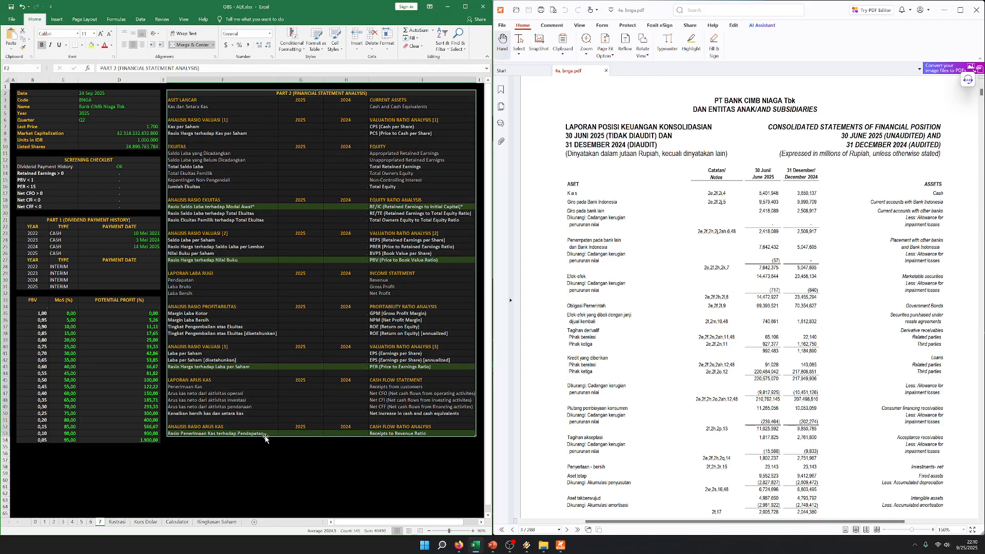
{"action": "left_click", "coordinate": [12, 86]}
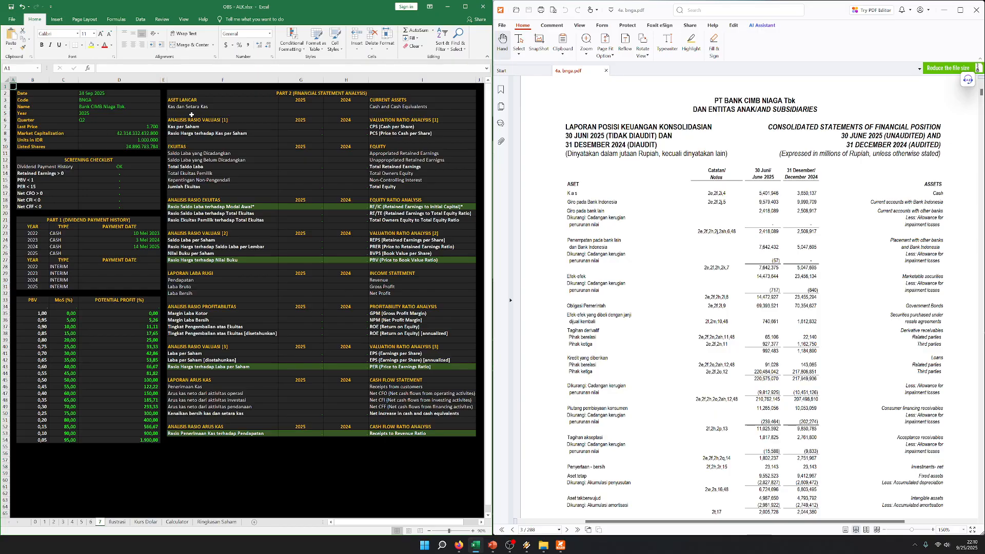
Enter Kas dan Setara Kas from the report as 5401946 for 2025 and 3650137 for 2024
{"action": "left_click", "coordinate": [267, 107]}
{"action": "key", "text": "Right"}
{"action": "left_click", "coordinate": [269, 109]}
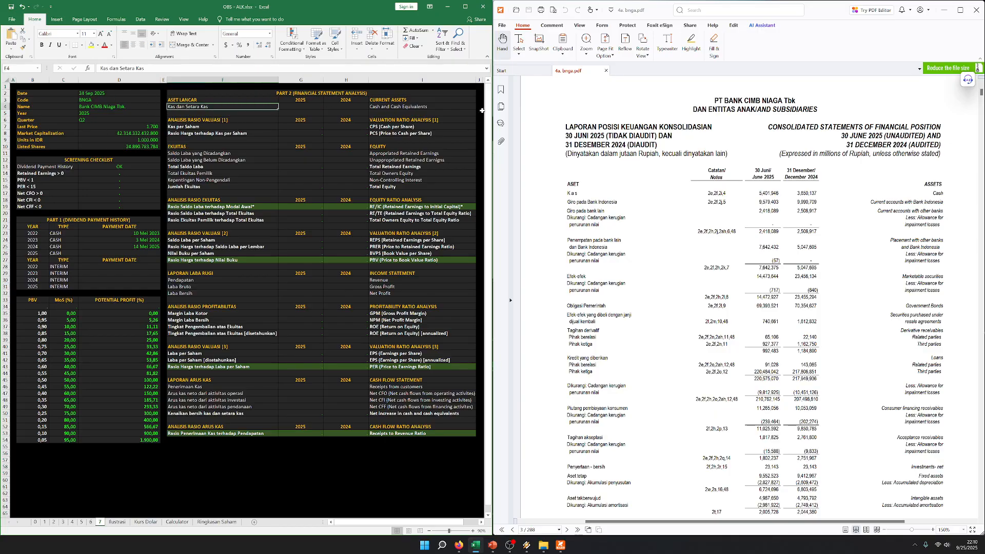
{"action": "key", "text": "Right"}
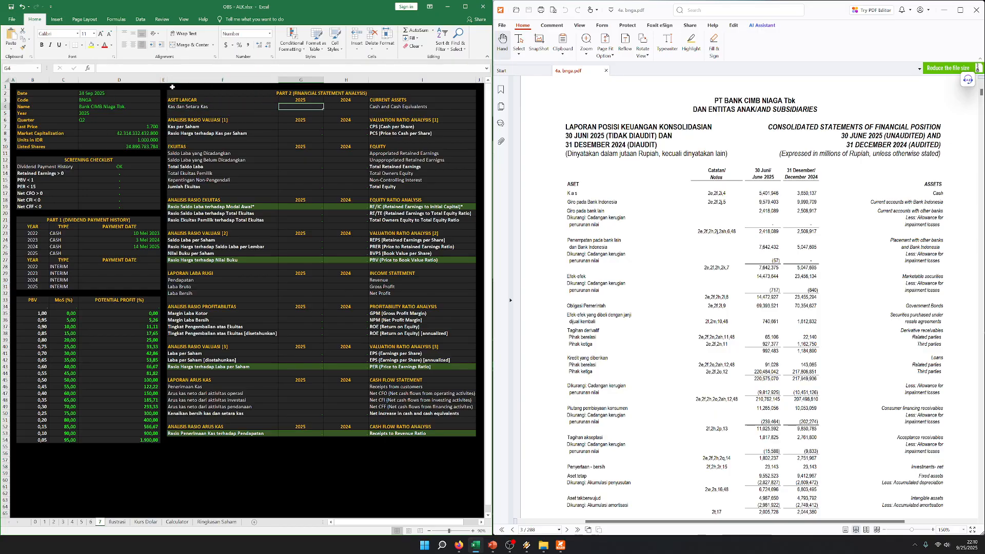
{"action": "key", "text": "Right"}
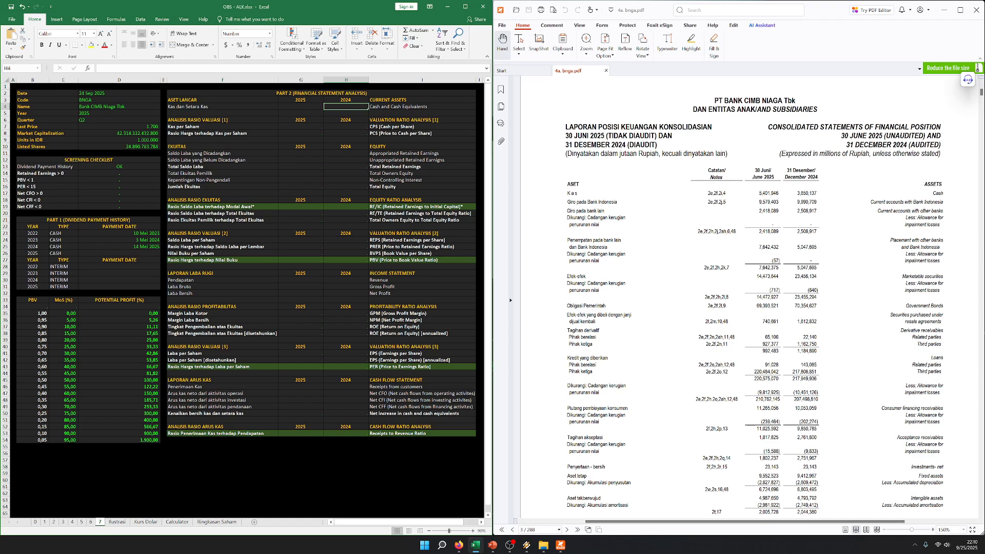
{"action": "key", "text": "Left"}
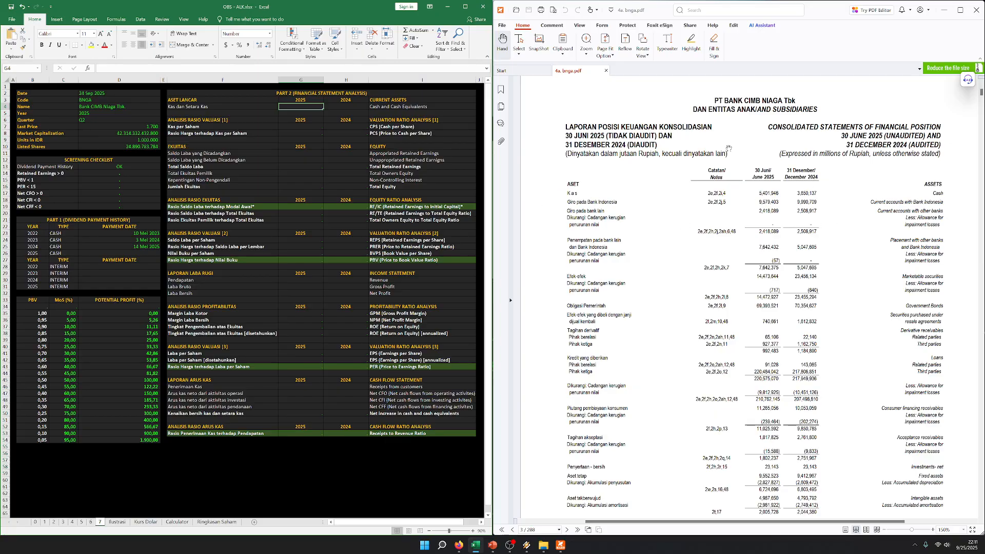
{"action": "type", "text": "5401946"}
{"action": "key", "text": "Tab"}
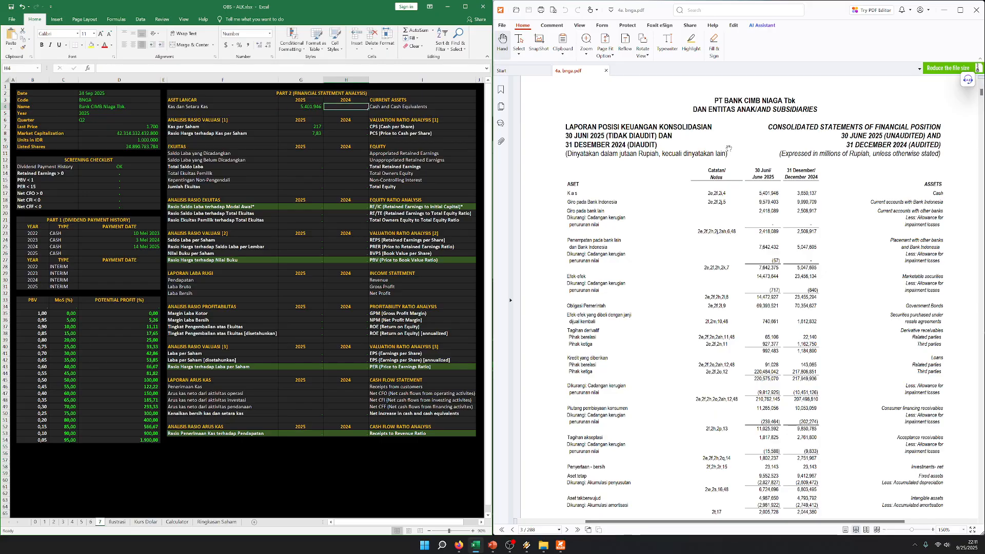
{"action": "type", "text": "3650137"}
{"action": "key", "text": "Return"}
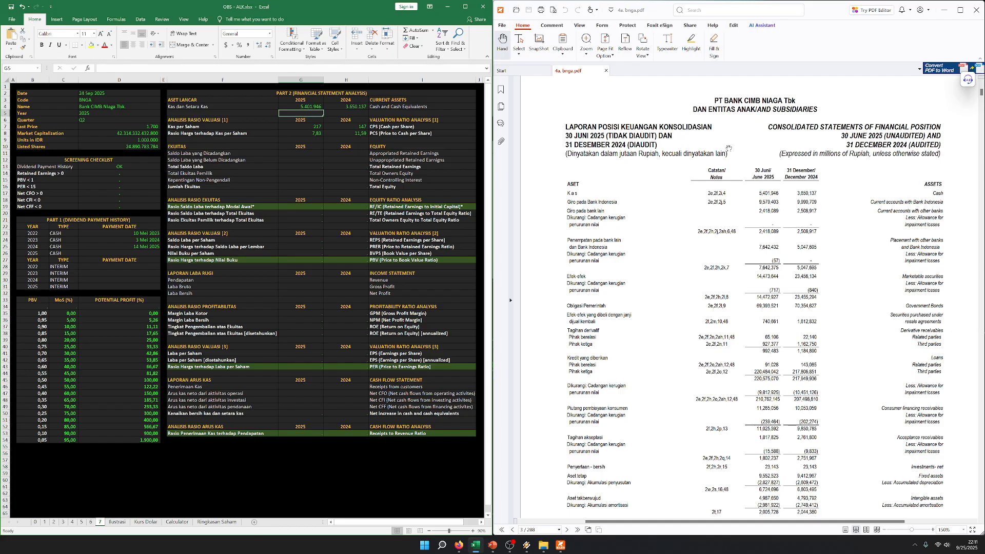
Review the Kas dan Setara Kas row for both years and the cash valuation ratio section below it
{"action": "key", "text": "Up"}
{"action": "key", "text": "Left"}
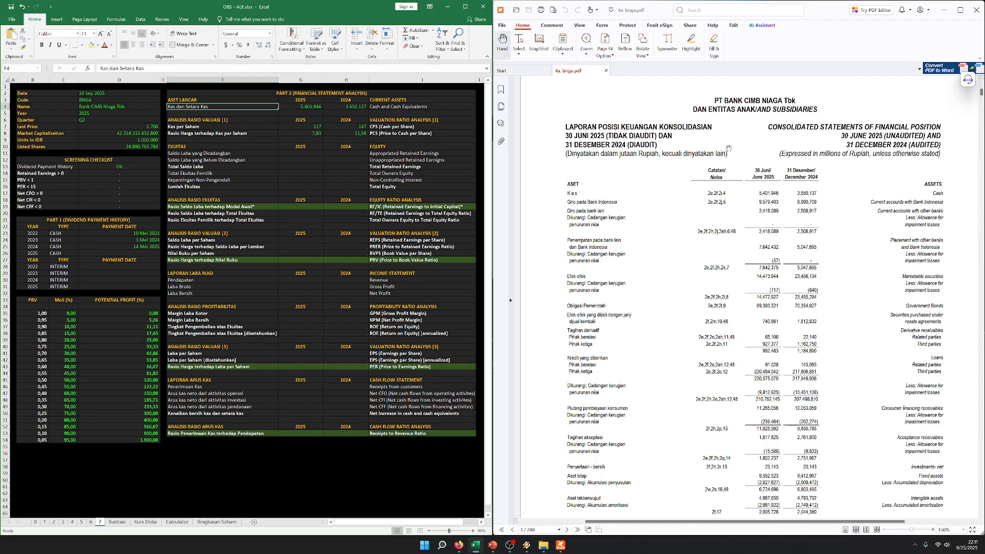
{"action": "key", "text": "Right"}
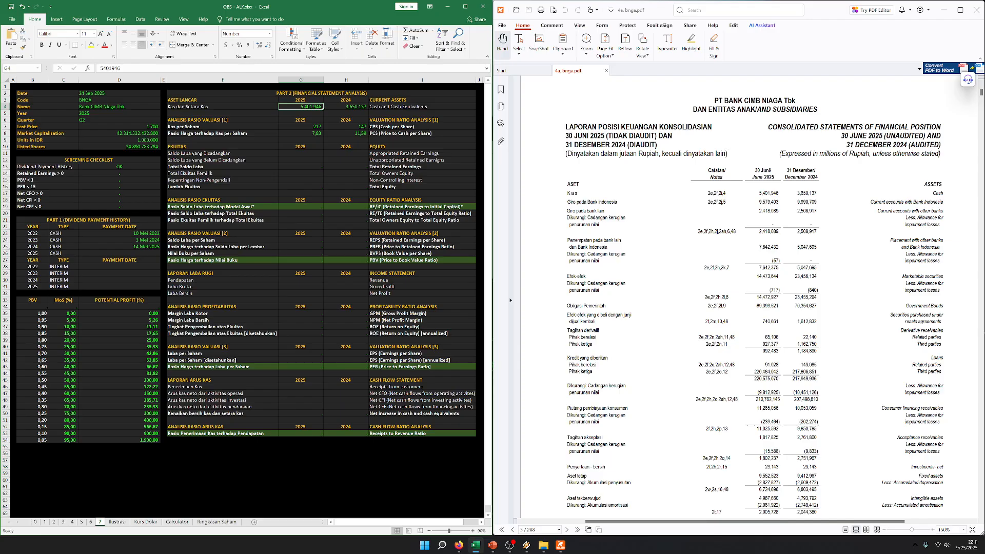
{"action": "left_click_drag", "start_coordinate": [231, 105], "coordinate": [383, 106]}
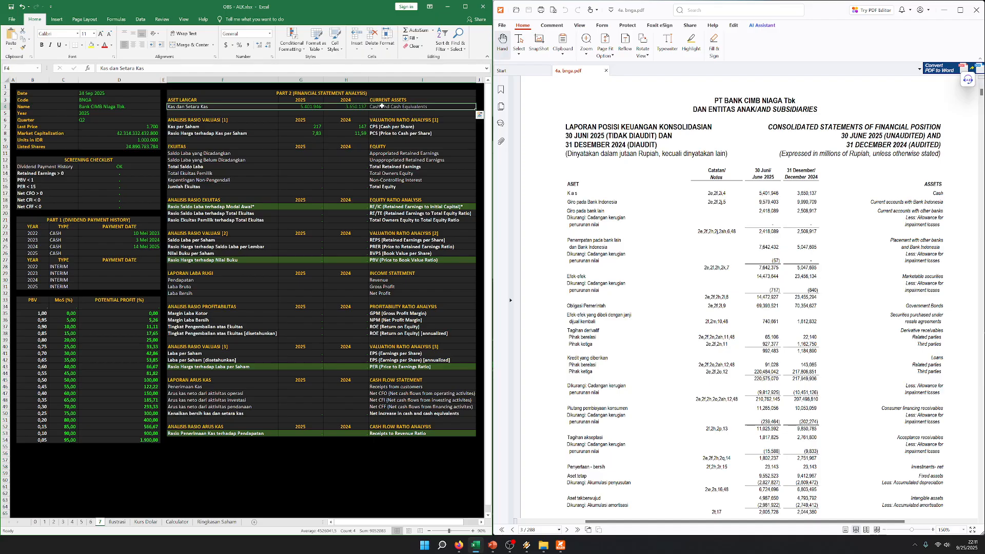
{"action": "left_click", "coordinate": [16, 88]}
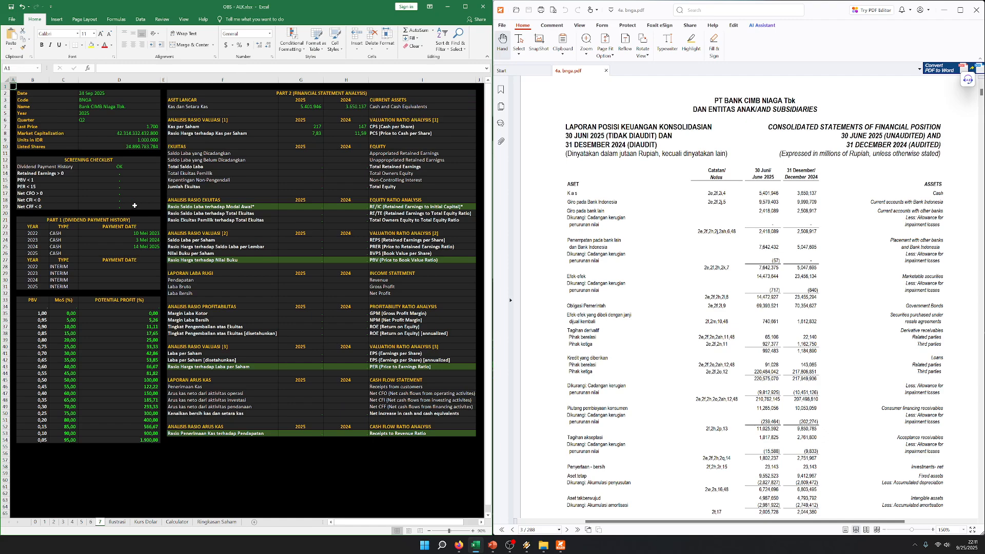
{"action": "left_click", "coordinate": [316, 107]}
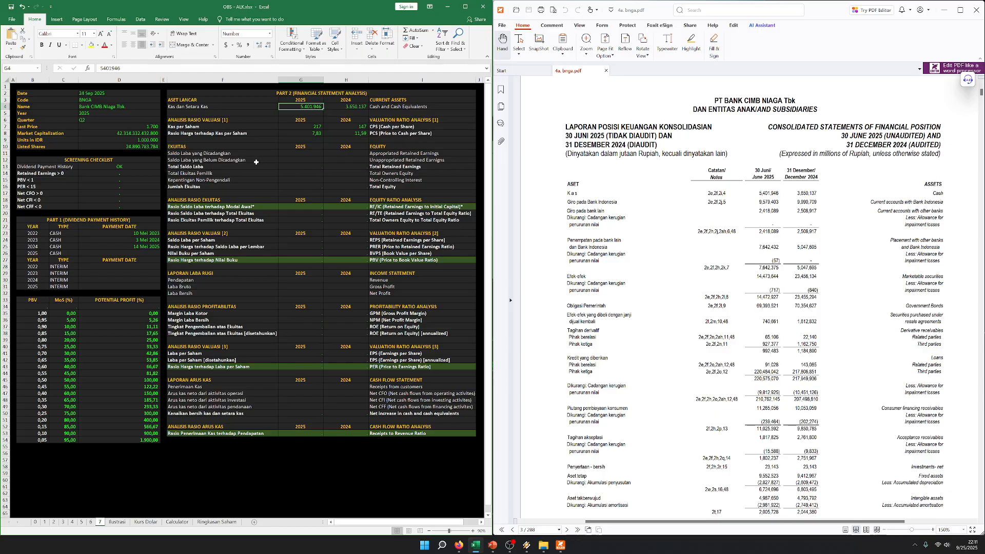
{"action": "left_click_drag", "start_coordinate": [225, 106], "coordinate": [405, 106]}
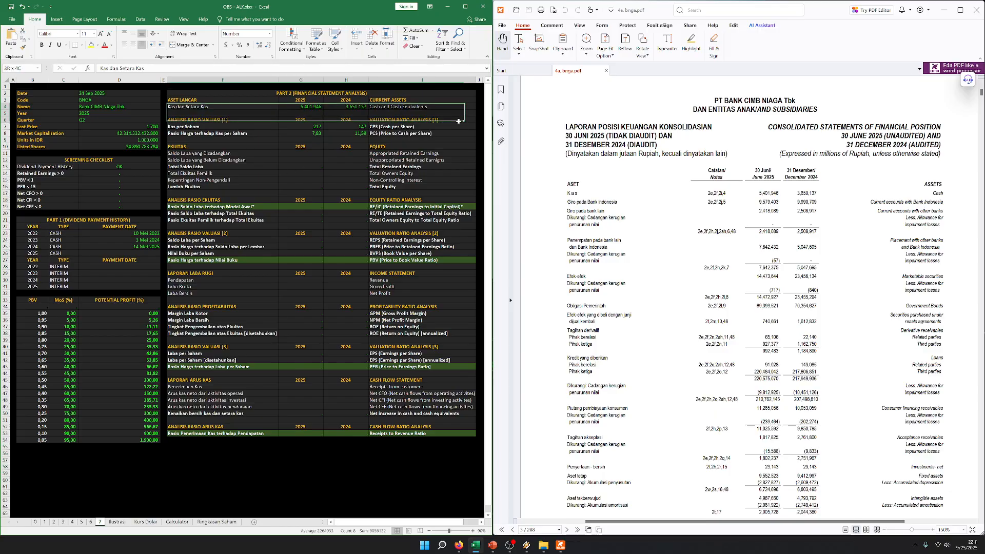
{"action": "key", "text": "ctrl+Home"}
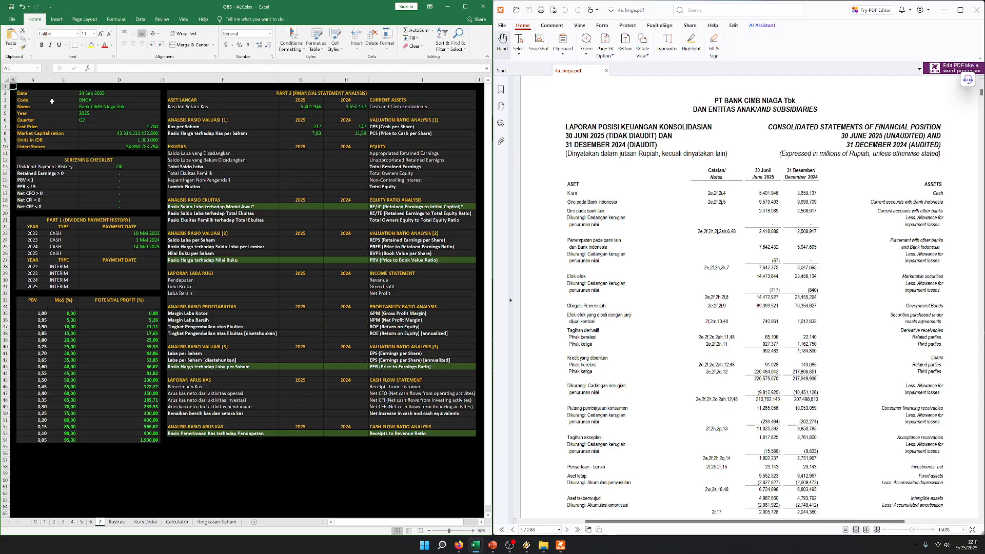
{"action": "left_click", "coordinate": [302, 118]}
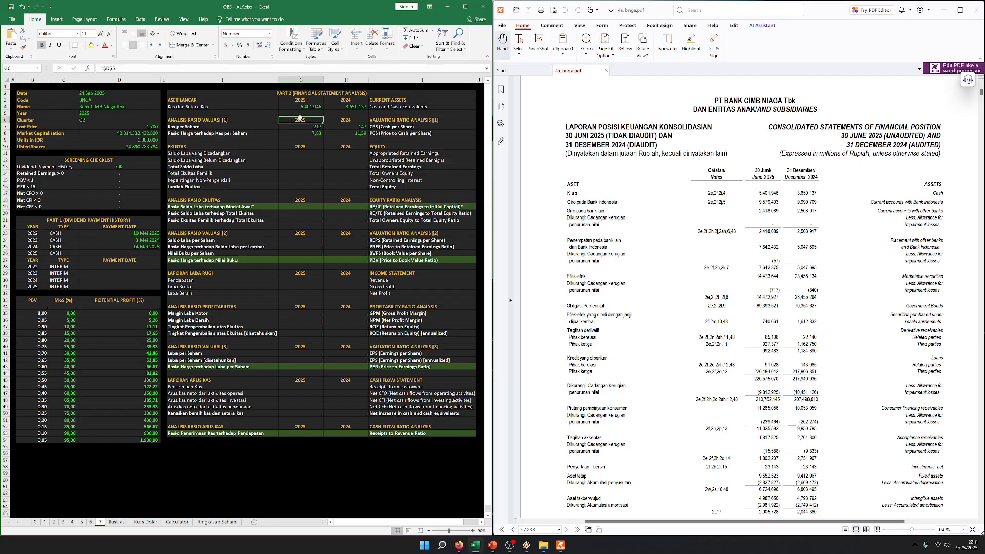
Go to the equity section of the consolidated statement of financial position in the PDF report
{"action": "left_click", "coordinate": [264, 164]}
{"action": "scroll", "coordinate": [670, 183], "scroll_direction": "down", "scroll_amount": 8}
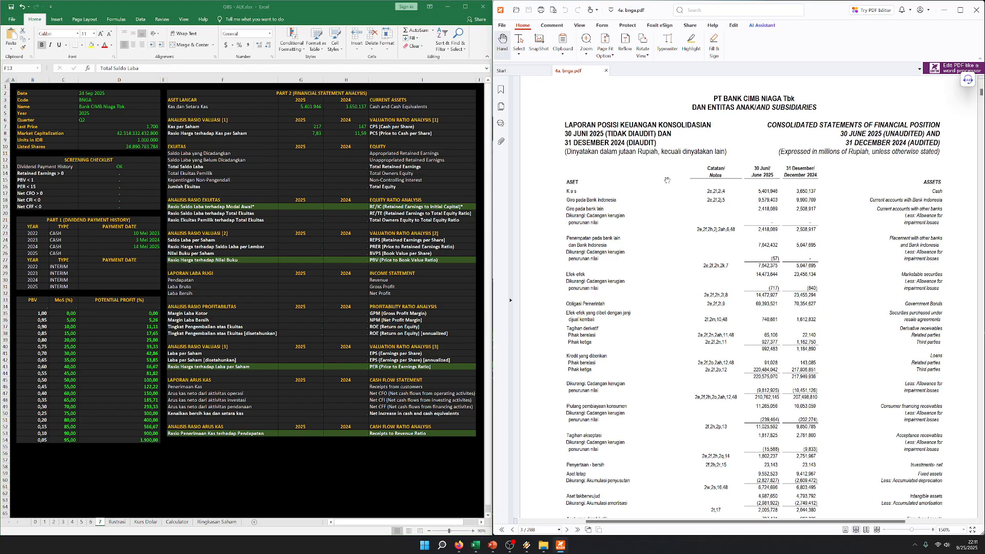
{"action": "scroll", "coordinate": [666, 191], "scroll_direction": "down", "scroll_amount": 3}
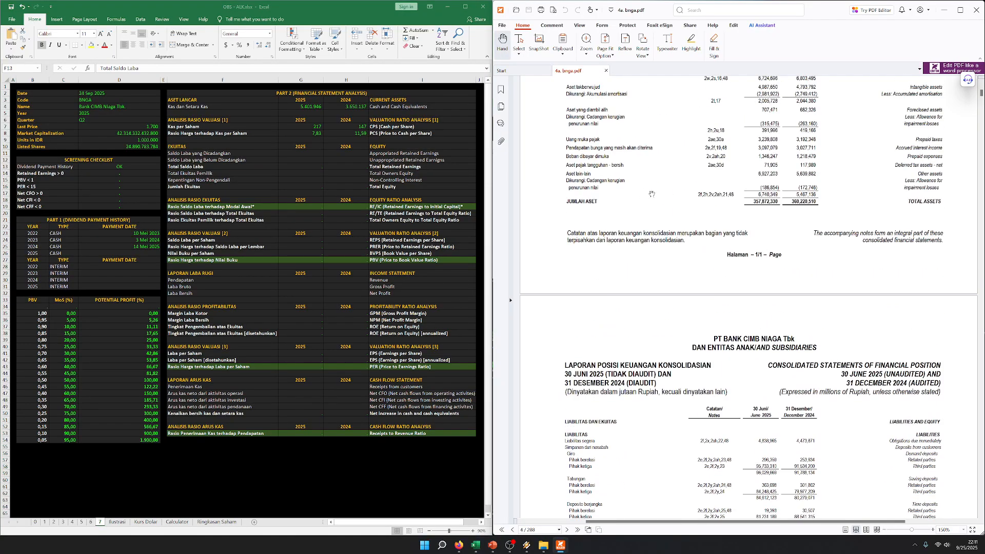
{"action": "scroll", "coordinate": [660, 201], "scroll_direction": "down", "scroll_amount": 20}
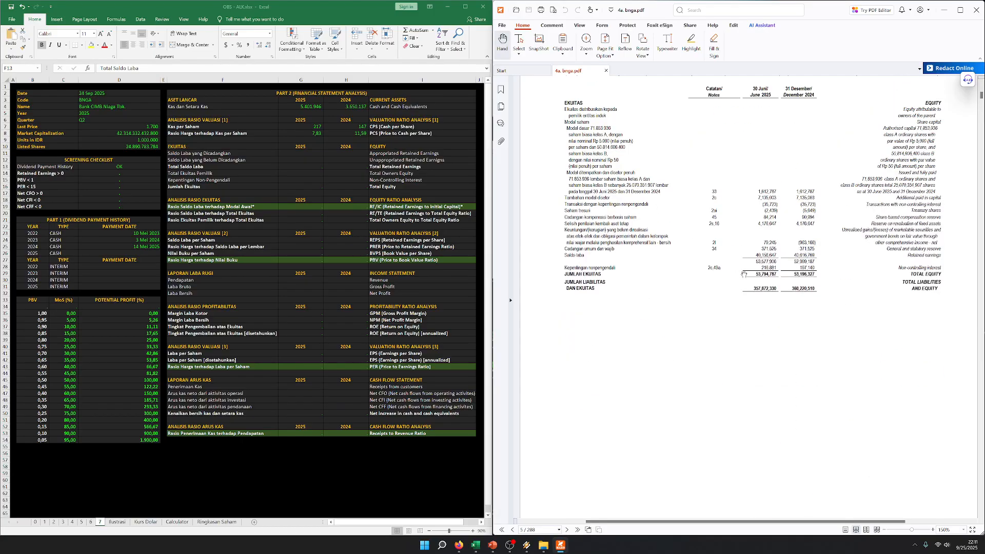
Enter Saldo Laba yang Dicadangkan from the report's general and statutory reserve as 371525 for both 2025 and 2024
{"action": "left_click", "coordinate": [242, 158]}
{"action": "key", "text": "Down"}
{"action": "key", "text": "Up"}
{"action": "key", "text": "Up"}
{"action": "key", "text": "Up"}
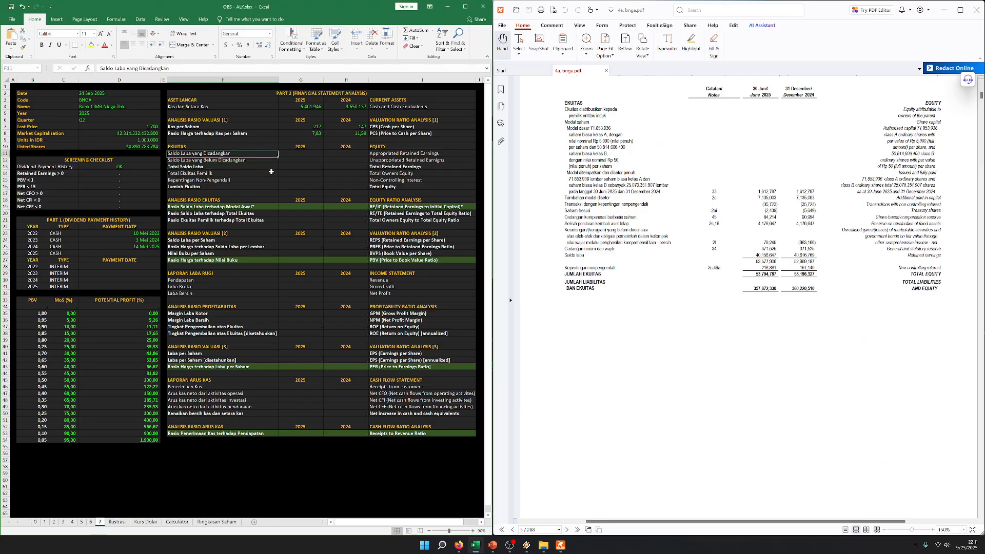
{"action": "key", "text": "Down"}
{"action": "key", "text": "Up"}
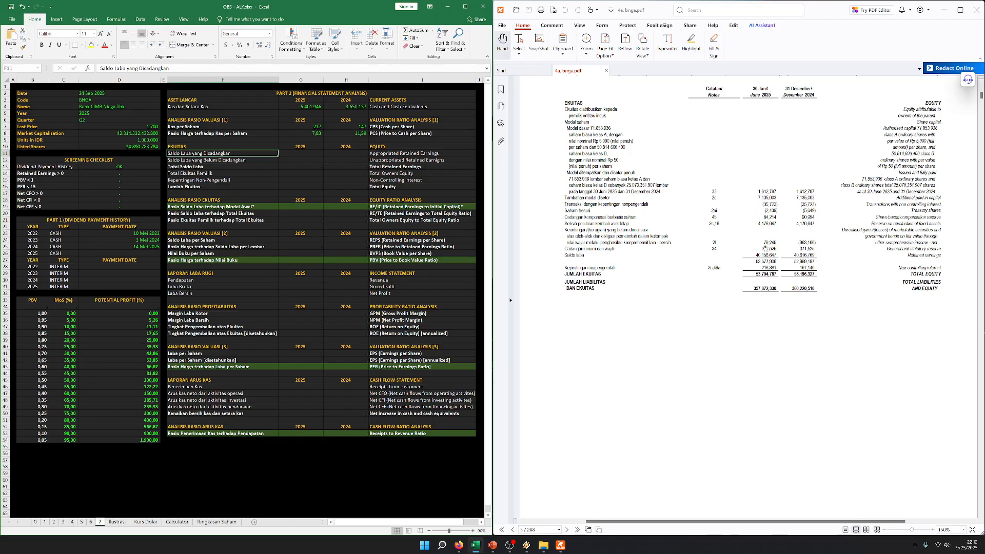
{"action": "key", "text": "Right"}
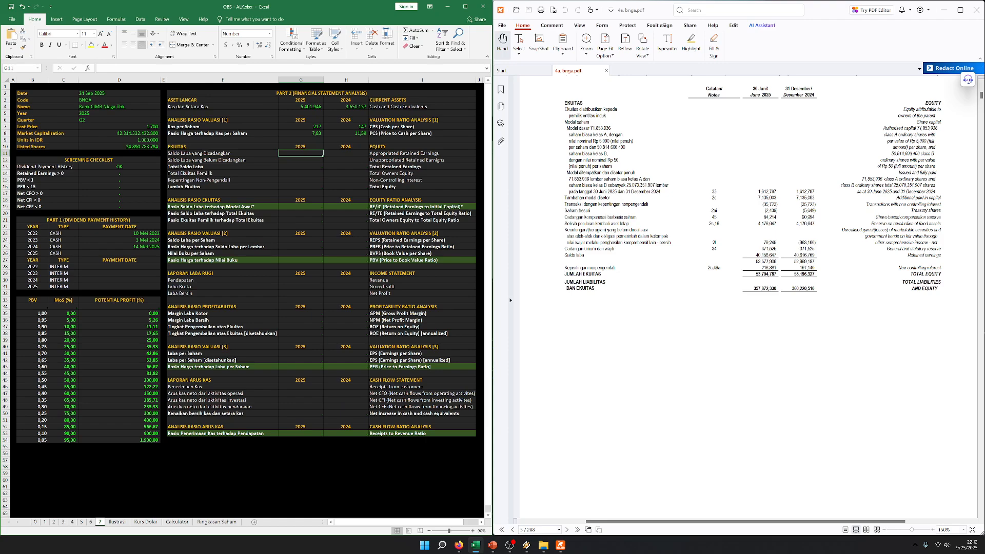
{"action": "type", "text": "371.5"}
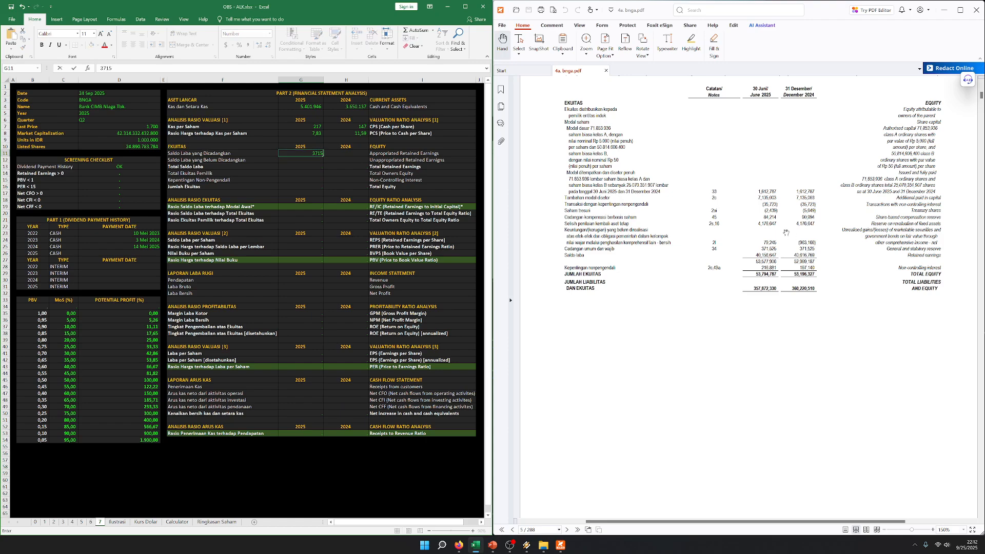
{"action": "type", "text": "25"}
{"action": "key", "text": "Tab"}
{"action": "type", "text": "371.525"}
{"action": "key", "text": "Return"}
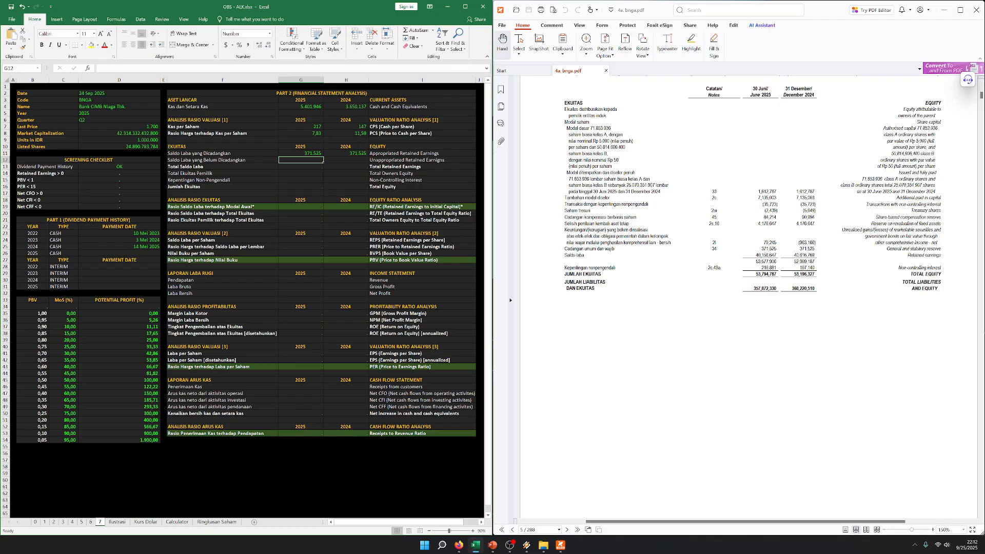
Enter Saldo Laba yang Belum Dicadangkan from the report as 40156647 for 2025 and 40616769 for 2024
{"action": "type", "text": "40.156.647"}
{"action": "key", "text": "Tab"}
{"action": "type", "text": "40"}
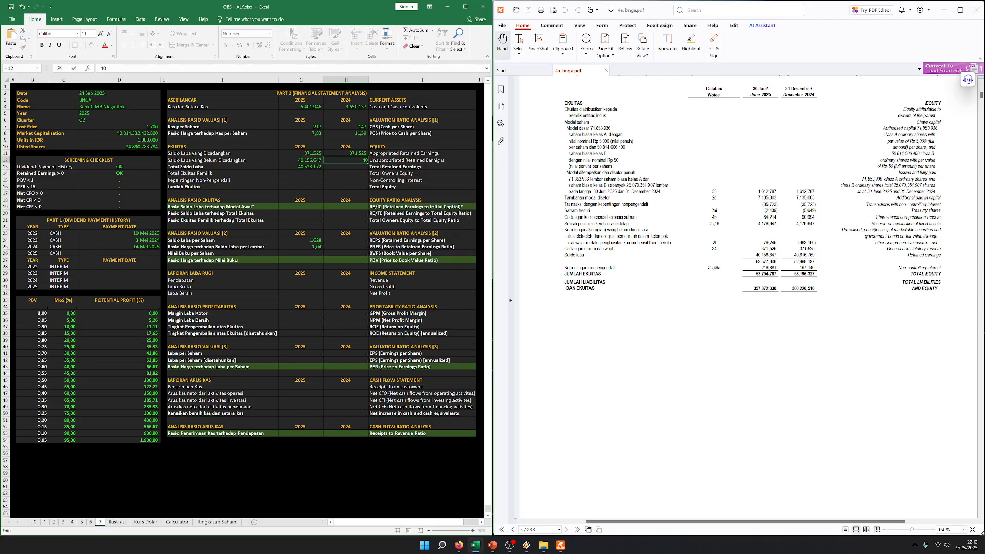
{"action": "type", "text": ".616.769"}
{"action": "key", "text": "shift+Tab"}
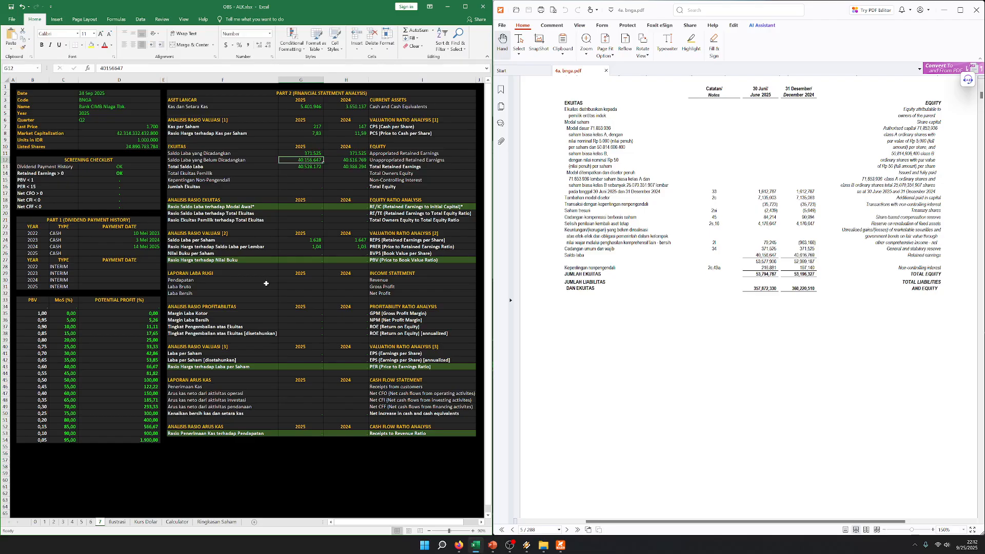
Examine the Total Saldo Laba row for both years, its 2025 formula and the Part 1 dividend payment history
{"action": "left_click_drag", "start_coordinate": [257, 166], "coordinate": [390, 166]}
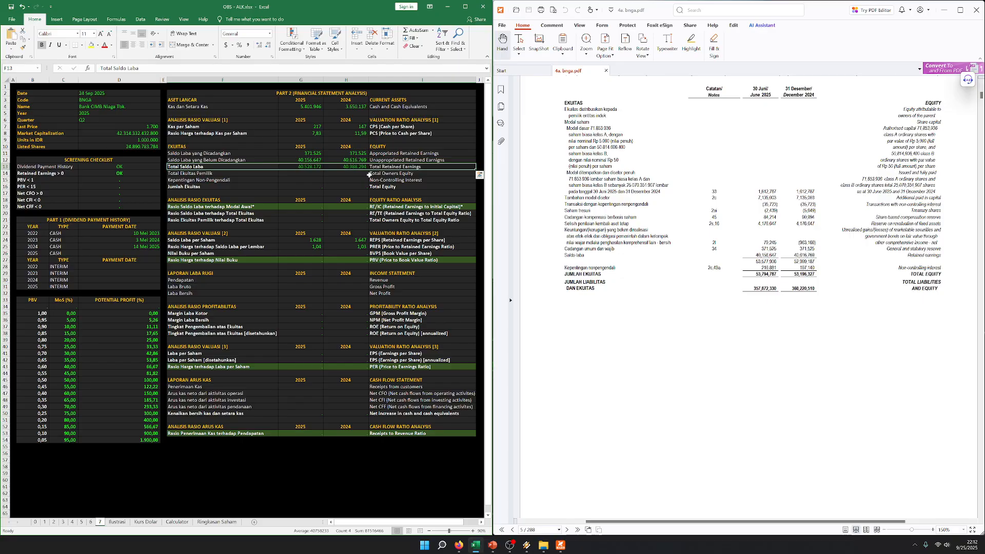
{"action": "scroll", "coordinate": [722, 140], "scroll_direction": "up", "scroll_amount": 1}
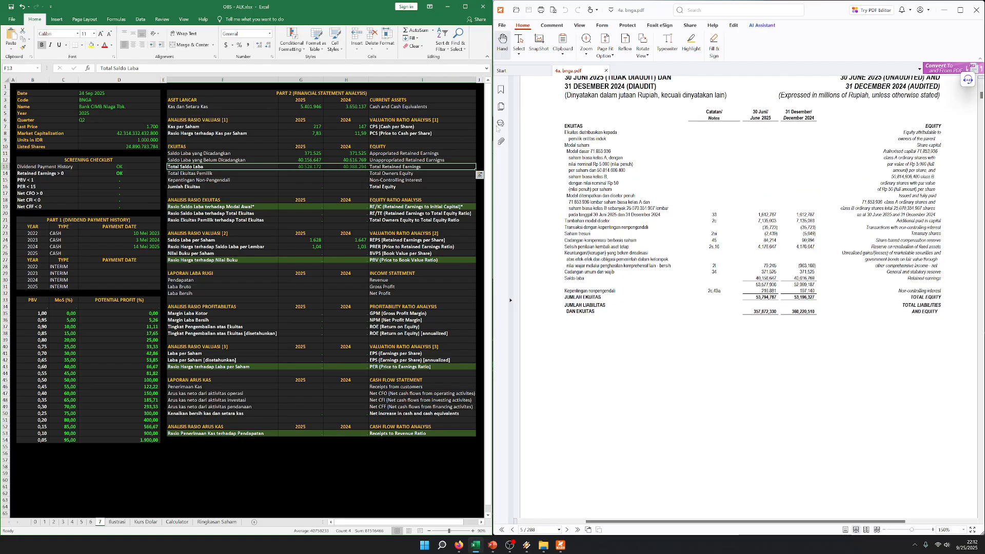
{"action": "left_click_drag", "start_coordinate": [131, 220], "coordinate": [102, 260]}
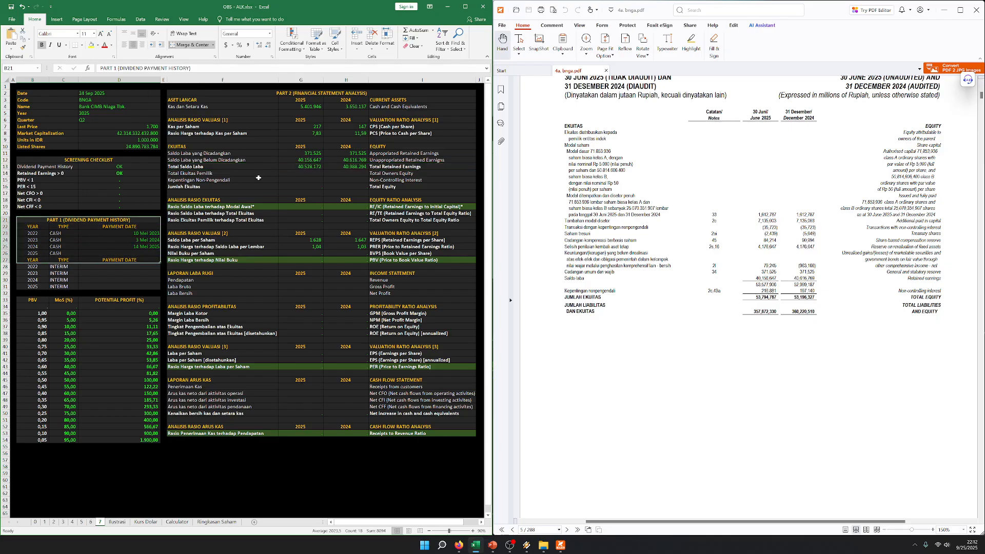
{"action": "left_click_drag", "start_coordinate": [257, 164], "coordinate": [421, 167]}
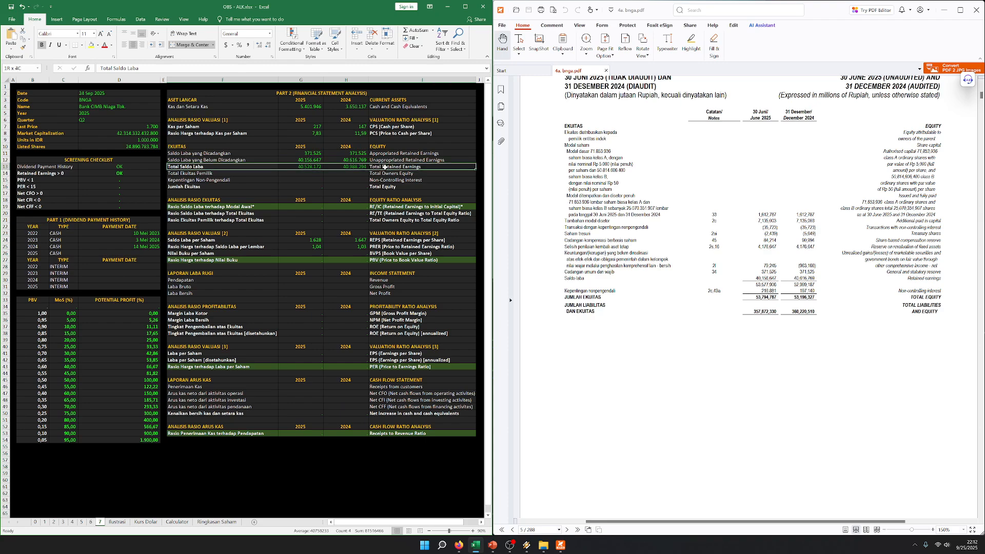
{"action": "left_click", "coordinate": [12, 86]}
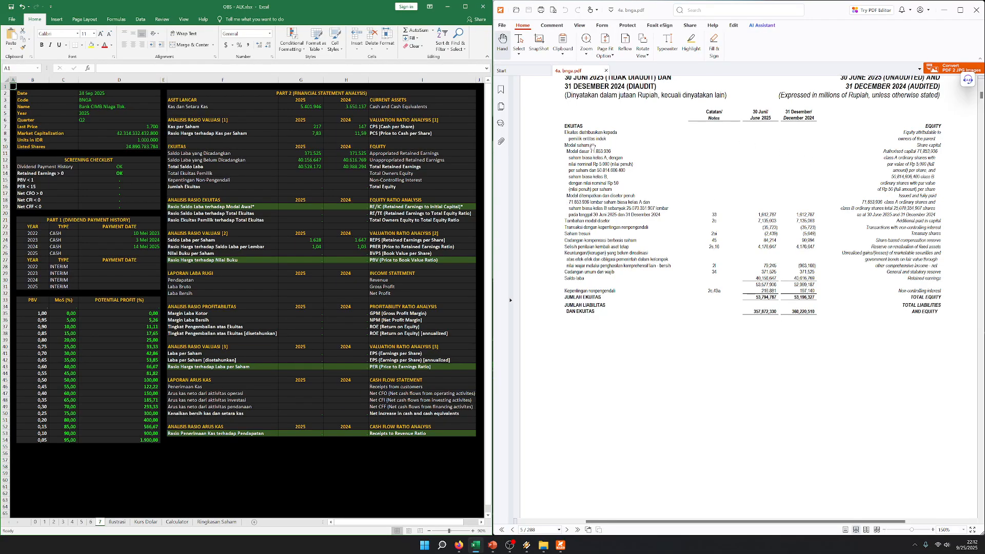
{"action": "left_click", "coordinate": [314, 187]}
{"action": "left_click", "coordinate": [256, 167]}
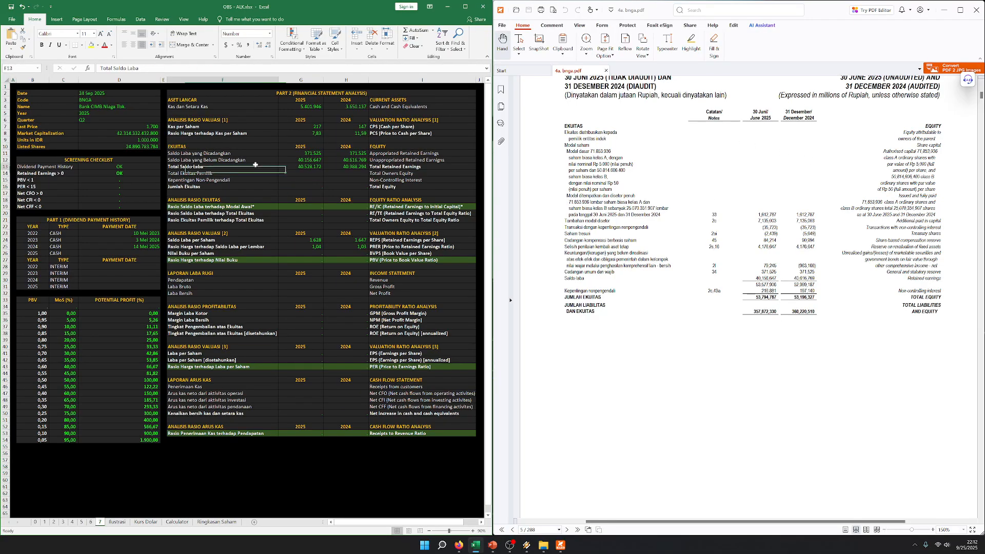
{"action": "left_click", "coordinate": [308, 186]}
{"action": "left_click", "coordinate": [309, 167]}
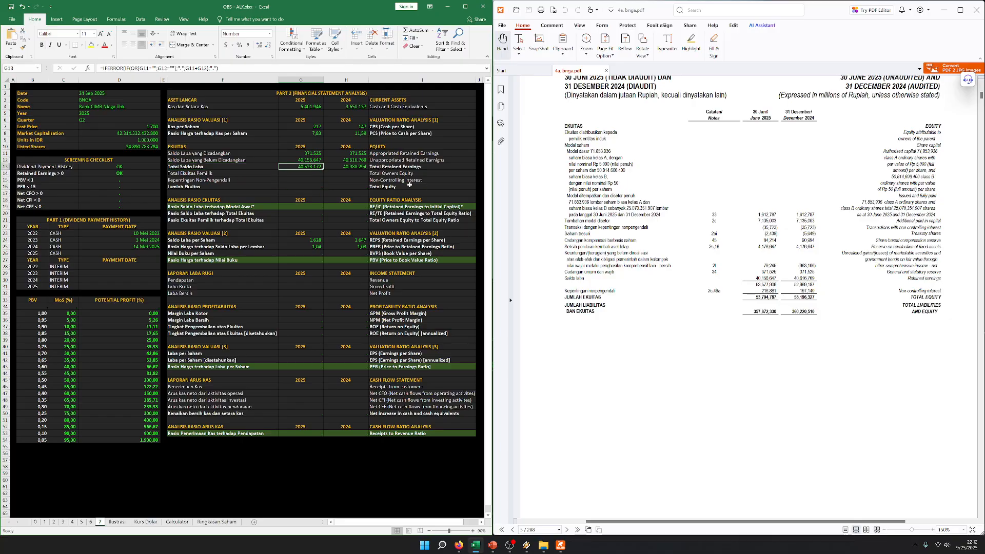
{"action": "left_click", "coordinate": [264, 188]}
{"action": "left_click_drag", "start_coordinate": [255, 165], "coordinate": [415, 168]}
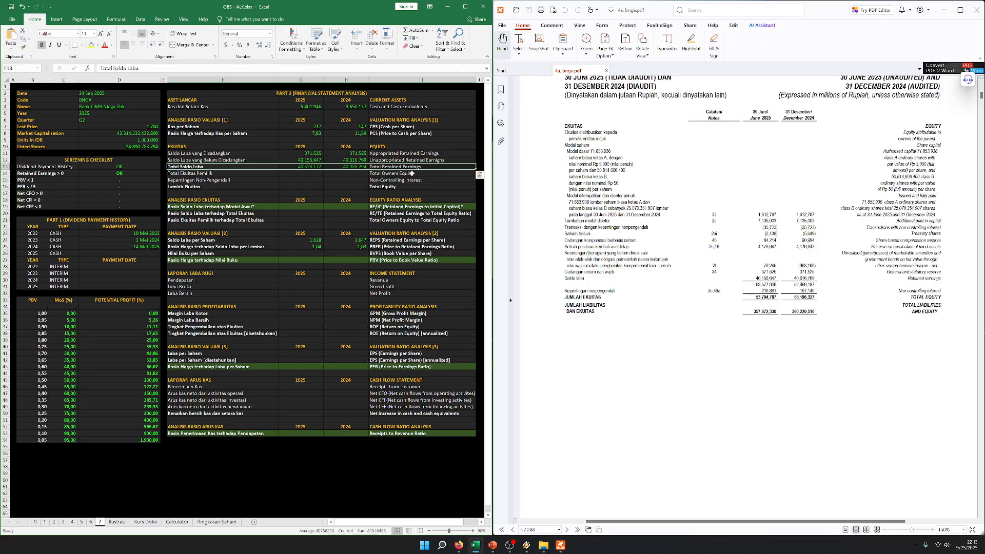
{"action": "key", "text": "ctrl+Home"}
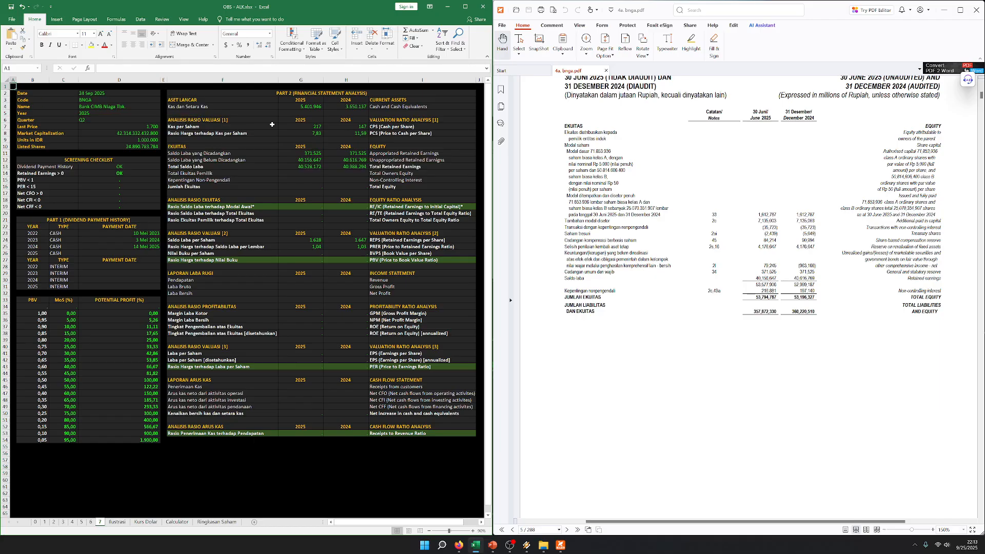
{"action": "left_click", "coordinate": [695, 220]}
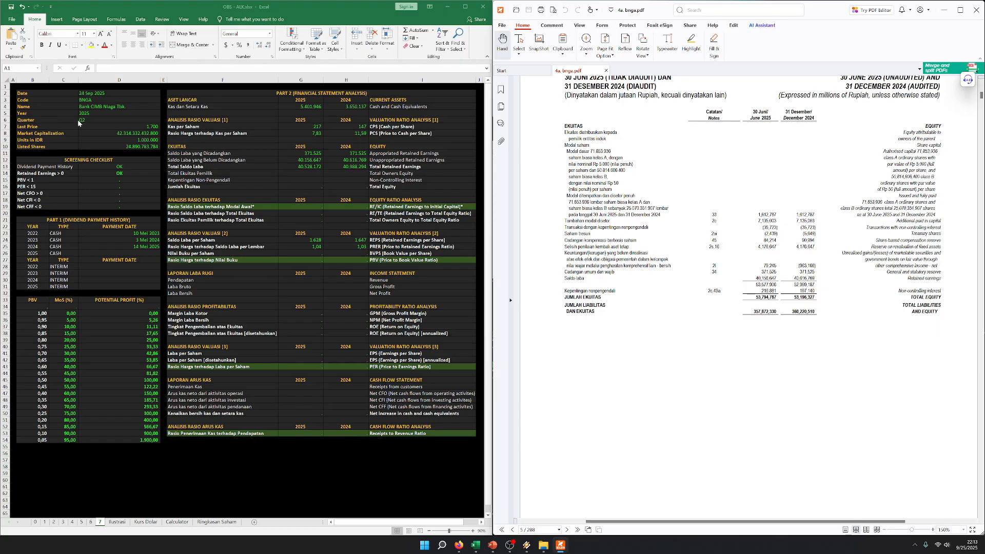
Enter Total Ekuitas Pemilik from the report's equity section as 53577906 for 2025 and 52999187 for 2024
{"action": "left_click", "coordinate": [331, 187]}
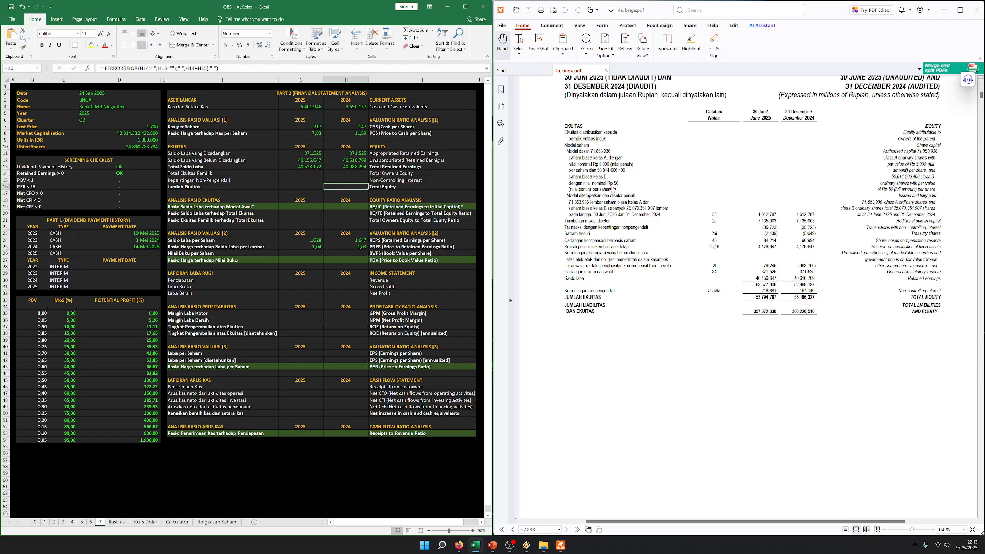
{"action": "scroll", "coordinate": [612, 189], "scroll_direction": "down", "scroll_amount": 10}
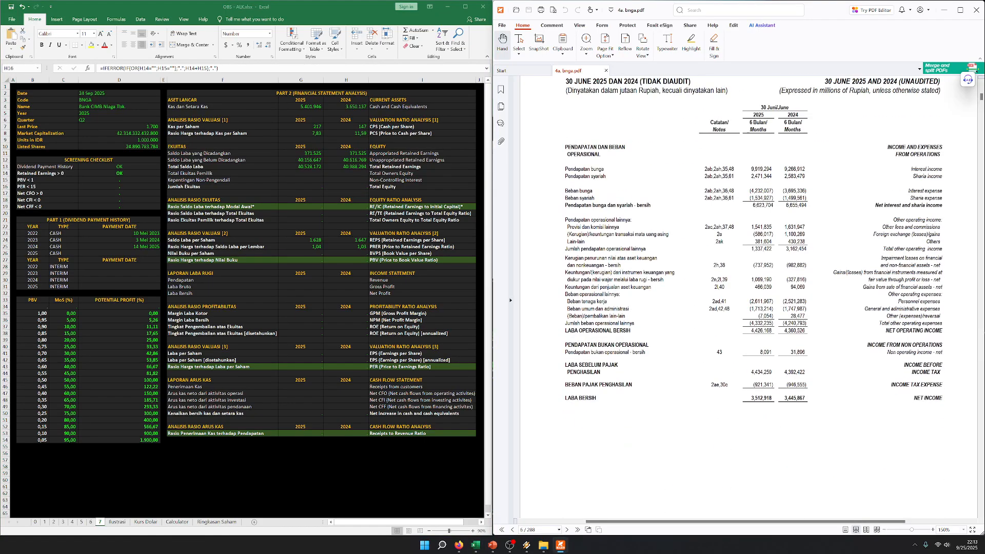
{"action": "left_click", "coordinate": [247, 186]}
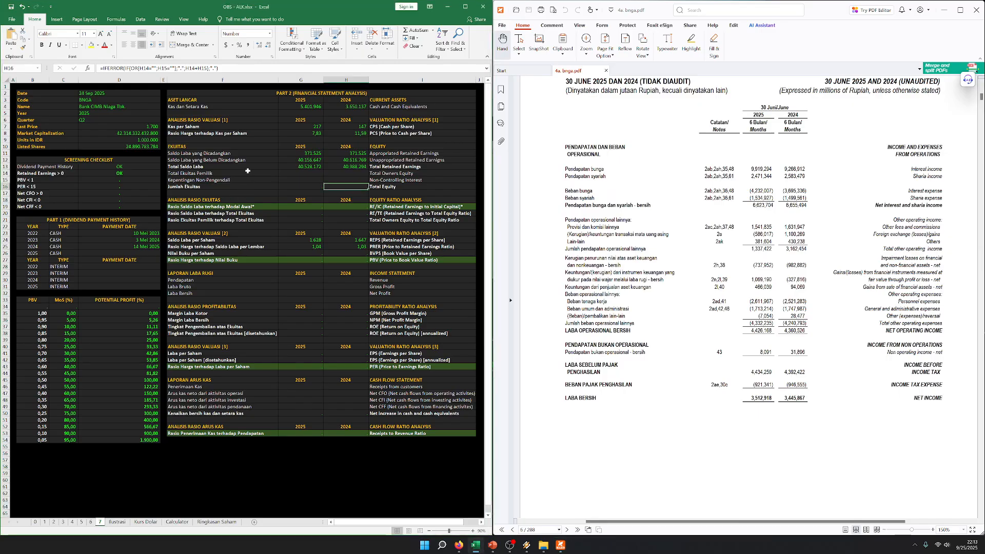
{"action": "left_click", "coordinate": [247, 173]}
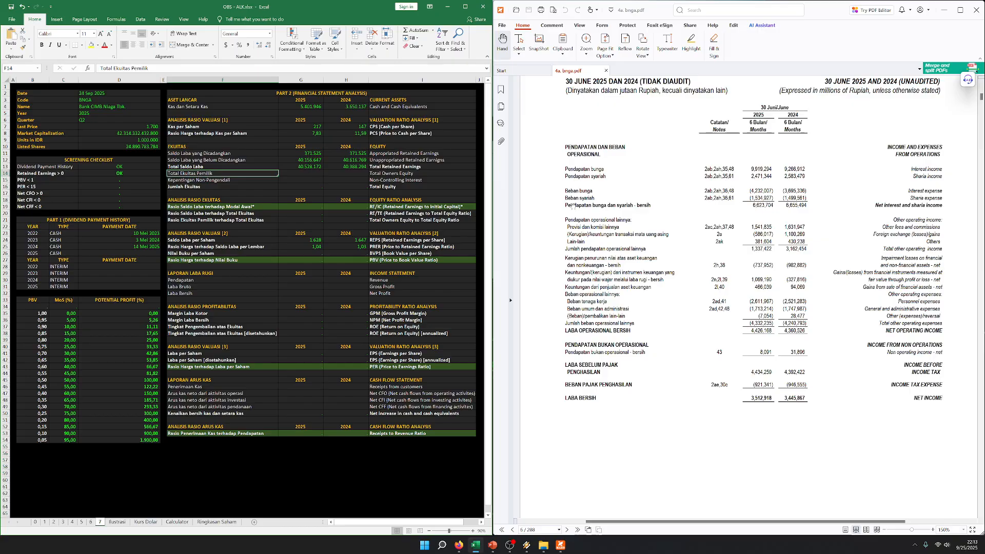
{"action": "scroll", "coordinate": [572, 207], "scroll_direction": "up", "scroll_amount": 12}
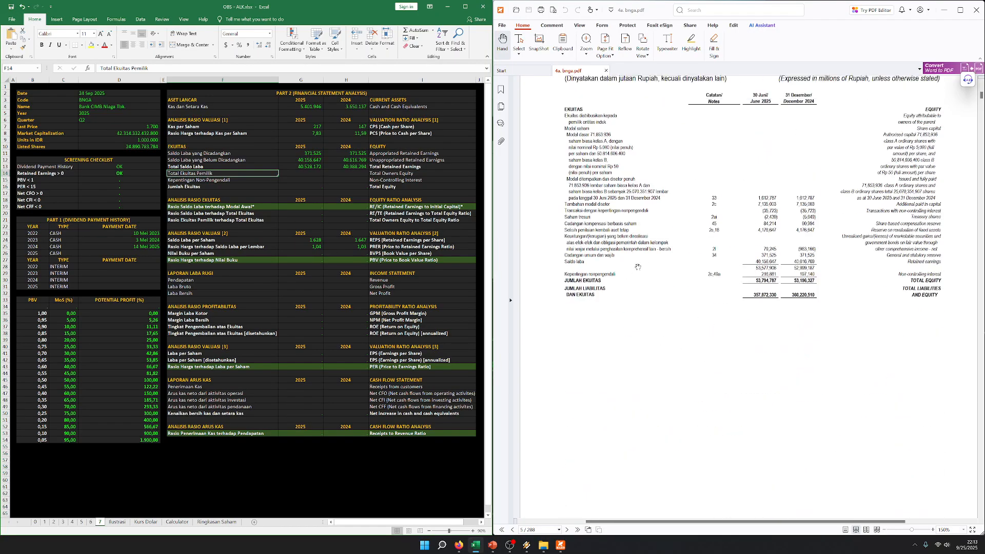
{"action": "key", "text": "Right"}
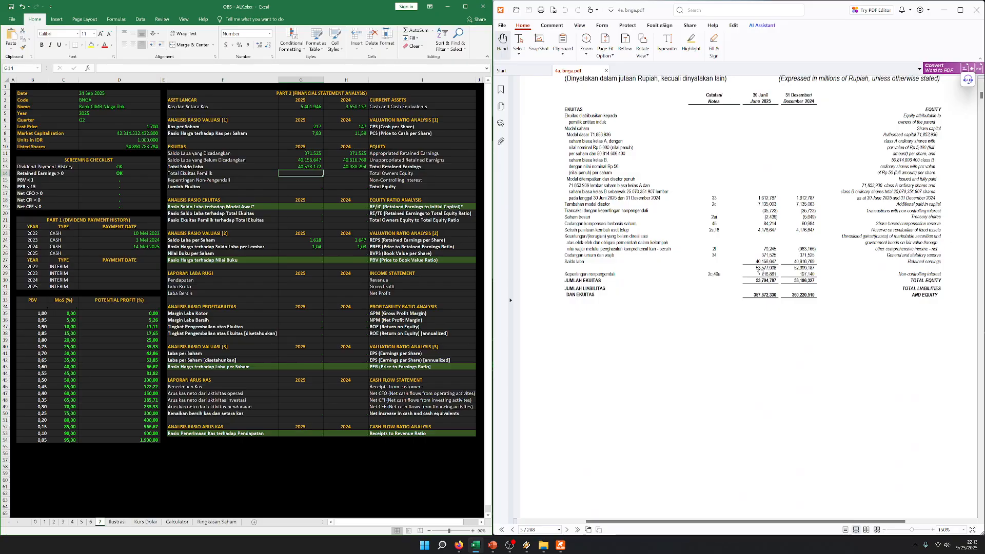
{"action": "type", "text": "53.5"}
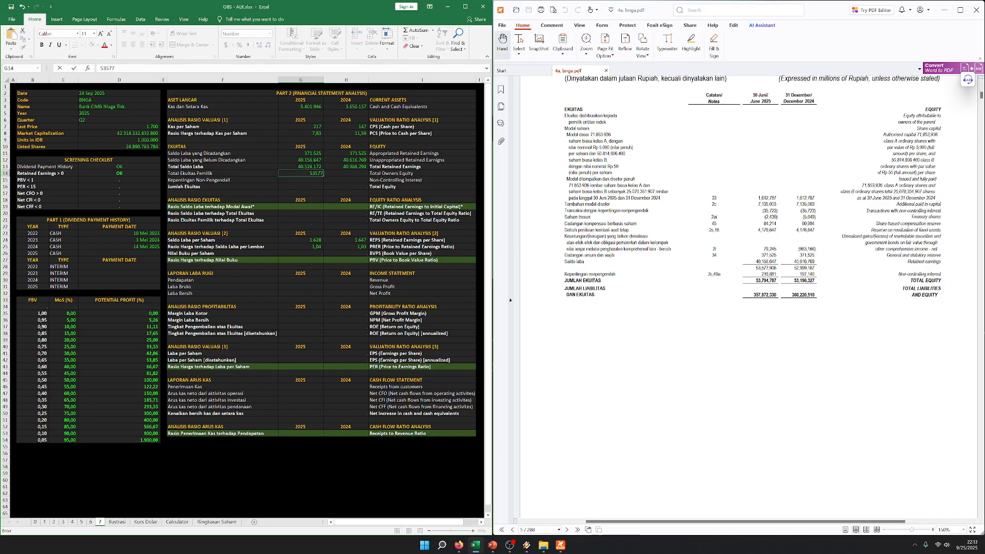
{"action": "type", "text": "77.906"}
{"action": "key", "text": "Tab"}
{"action": "type", "text": "52999187"}
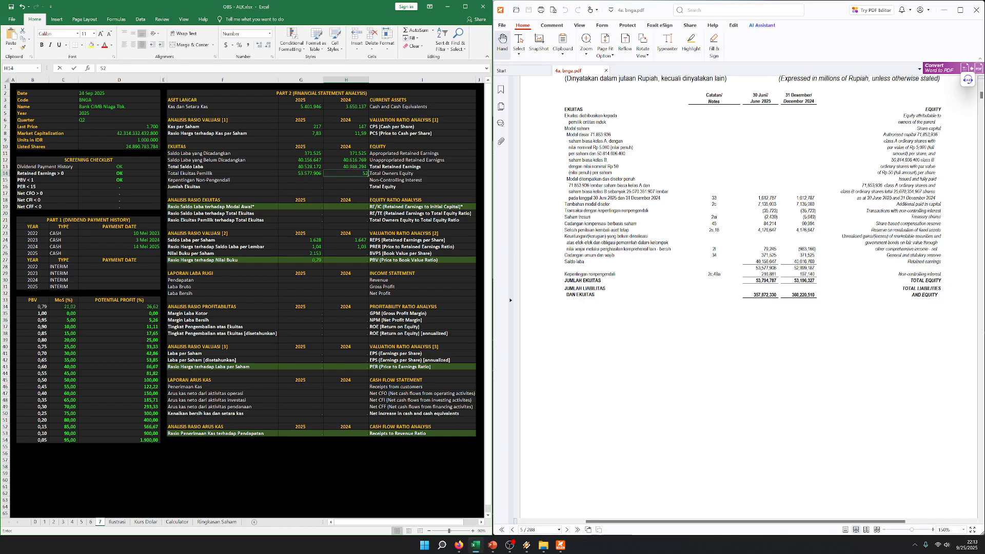
{"action": "key", "text": "Return"}
Enter Kepentingan Non-Pengendali from the report as 197140 for 2024 and 216881 for 2025
{"action": "type", "text": "197.14"}
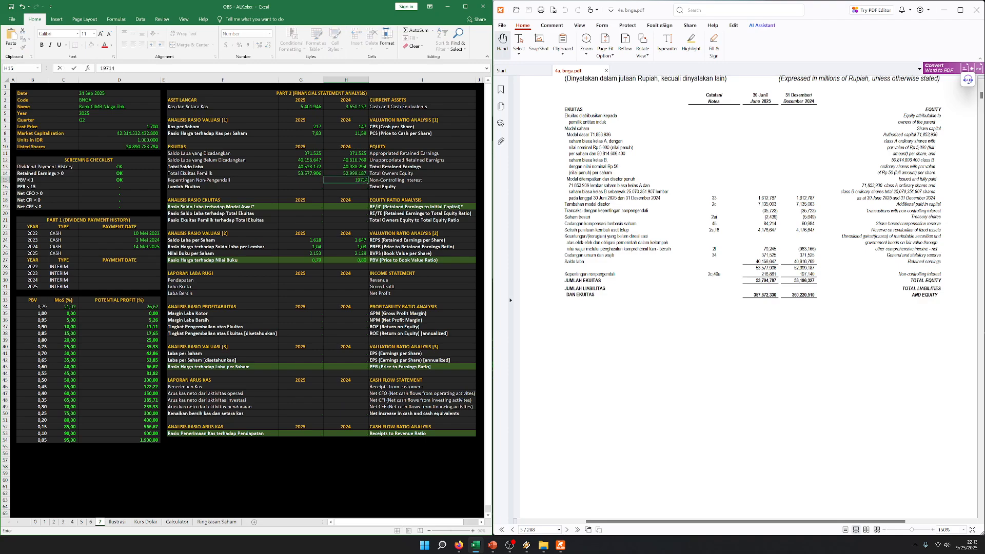
{"action": "type", "text": "0"}
{"action": "key", "text": "Left"}
{"action": "type", "text": "216.881"}
{"action": "key", "text": "Down"}
{"action": "key", "text": "Left"}
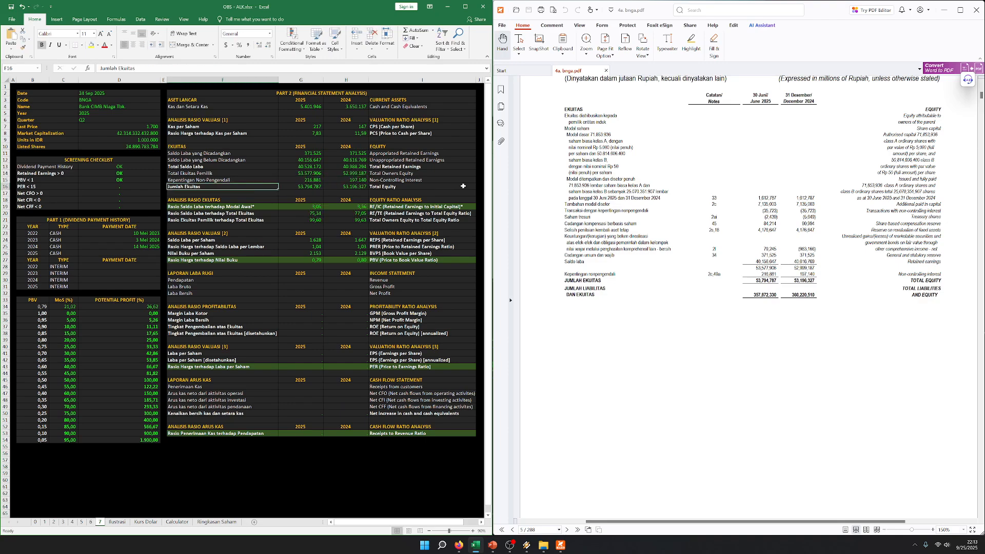
Examine the equity ratio analysis, especially Rasio Saldo Laba terhadap Modal Awal for both years, alongside the report's equity section
{"action": "left_click", "coordinate": [252, 221]}
{"action": "left_click_drag", "start_coordinate": [248, 207], "coordinate": [385, 207]}
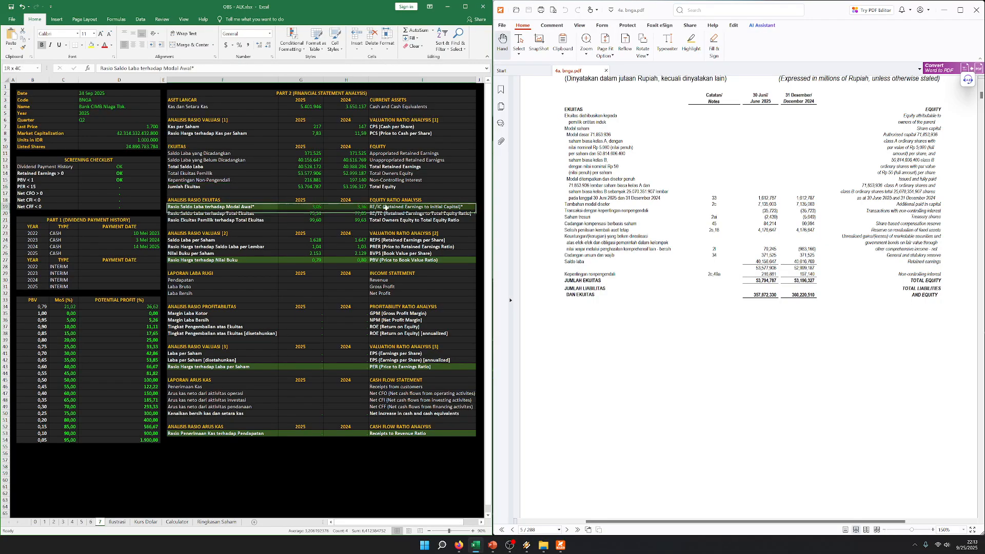
{"action": "left_click", "coordinate": [324, 214]}
{"action": "left_click", "coordinate": [314, 207]}
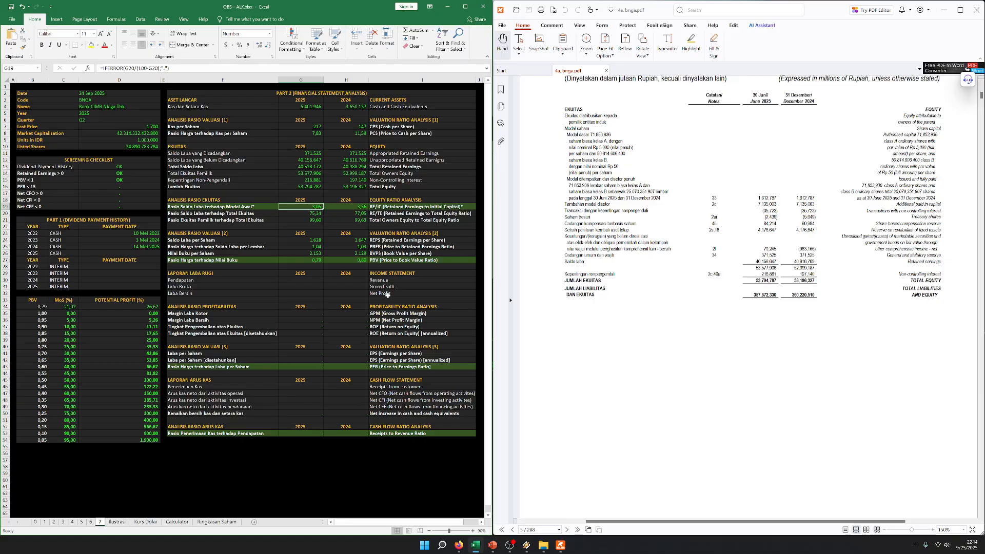
{"action": "left_click", "coordinate": [14, 86]}
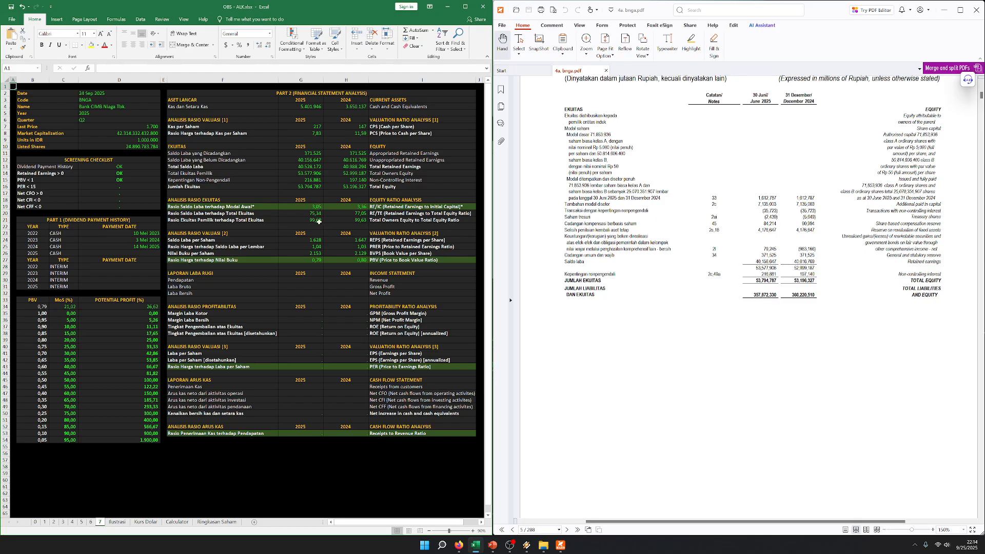
{"action": "left_click", "coordinate": [319, 222]}
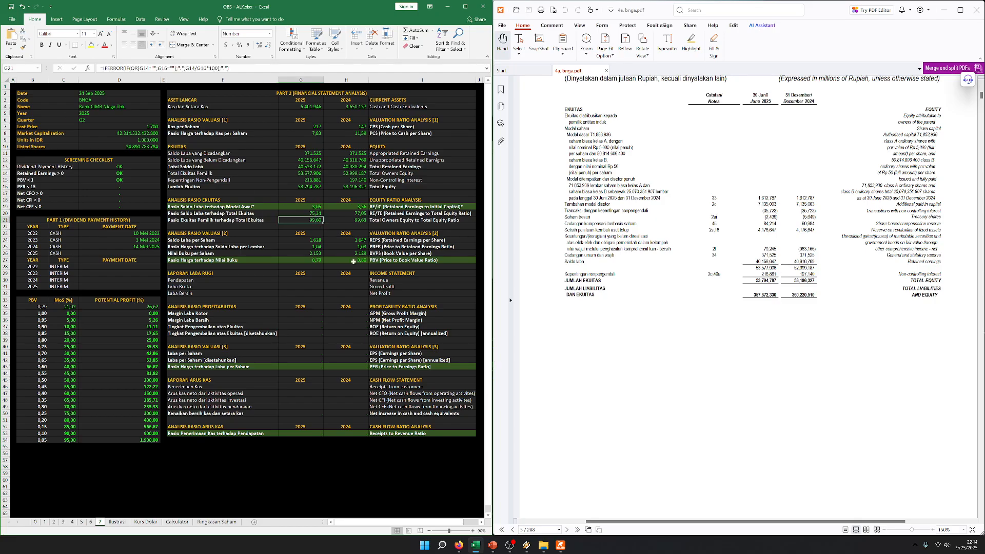
{"action": "left_click", "coordinate": [765, 203]}
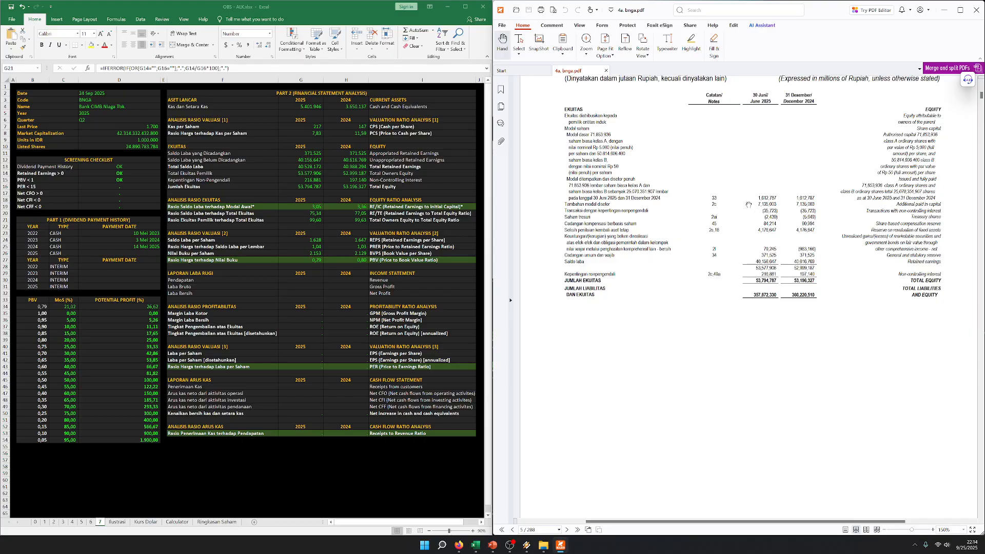
{"action": "left_click", "coordinate": [259, 214]}
{"action": "left_click", "coordinate": [251, 207]}
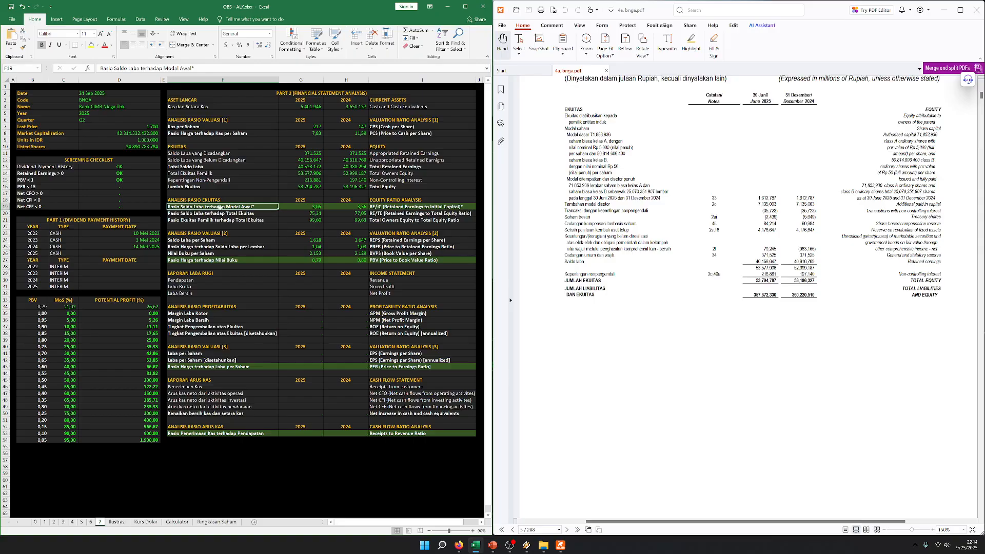
{"action": "left_click_drag", "start_coordinate": [760, 248], "coordinate": [757, 248]}
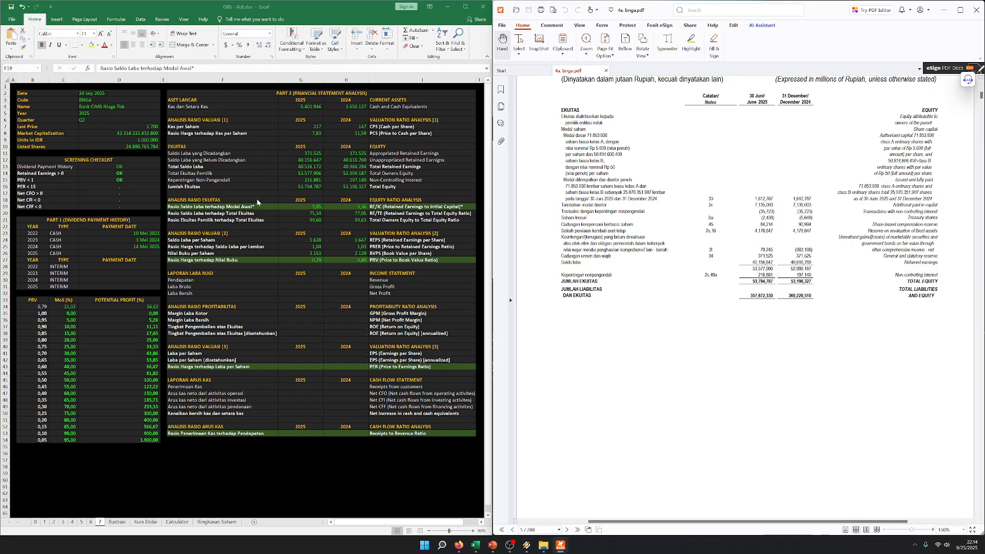
{"action": "left_click_drag", "start_coordinate": [221, 207], "coordinate": [383, 206]}
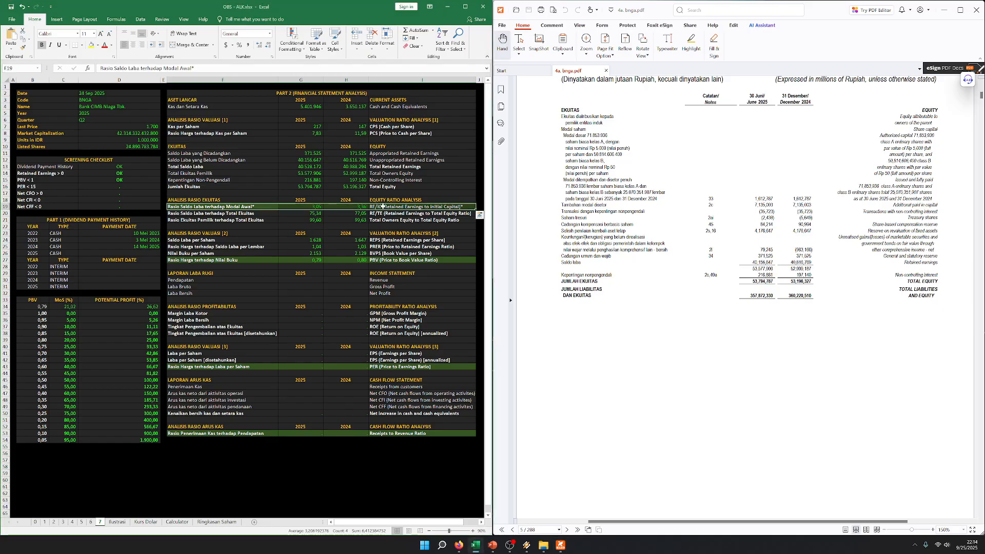
Examine the equity ratios, the screening checklist, the Rasio Harga terhadap Nilai Buku row and the PBV margin-of-safety and potential profit table
{"action": "left_click", "coordinate": [383, 233]}
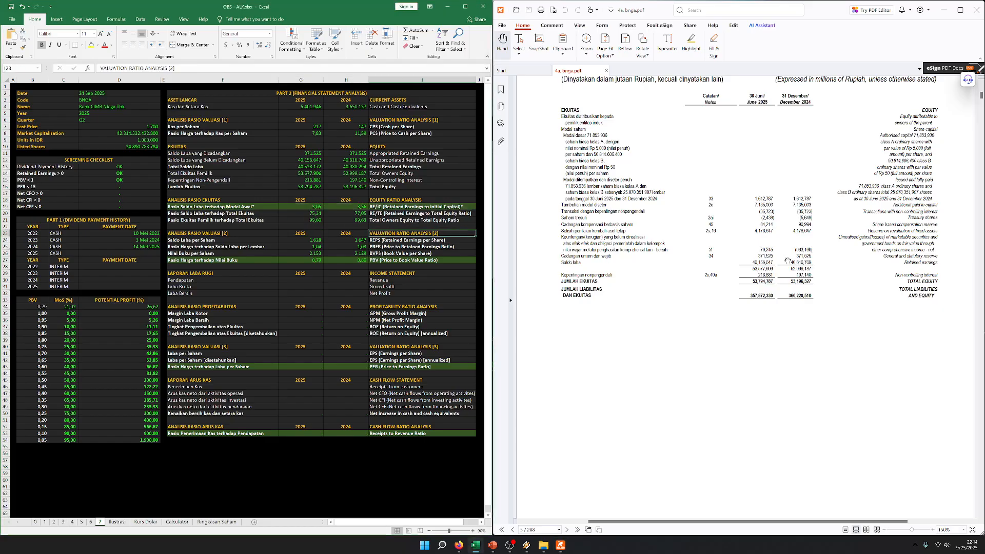
{"action": "left_click", "coordinate": [334, 214]}
{"action": "left_click", "coordinate": [307, 206]}
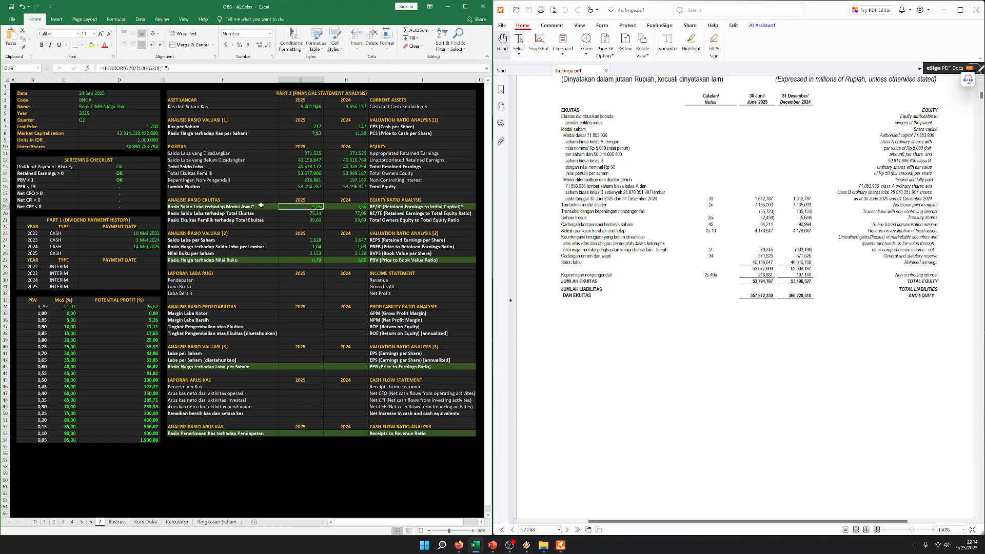
{"action": "left_click", "coordinate": [155, 168]}
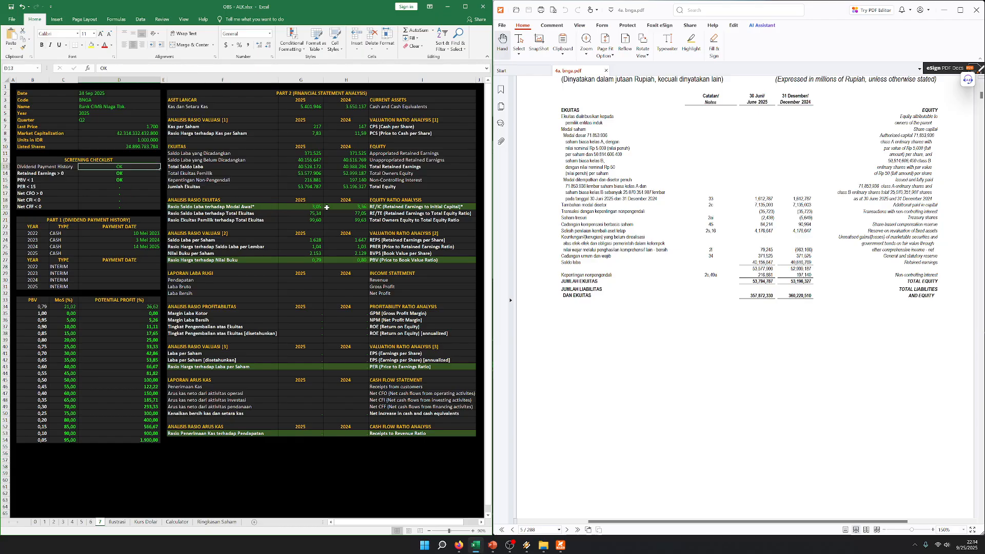
{"action": "left_click", "coordinate": [307, 269]}
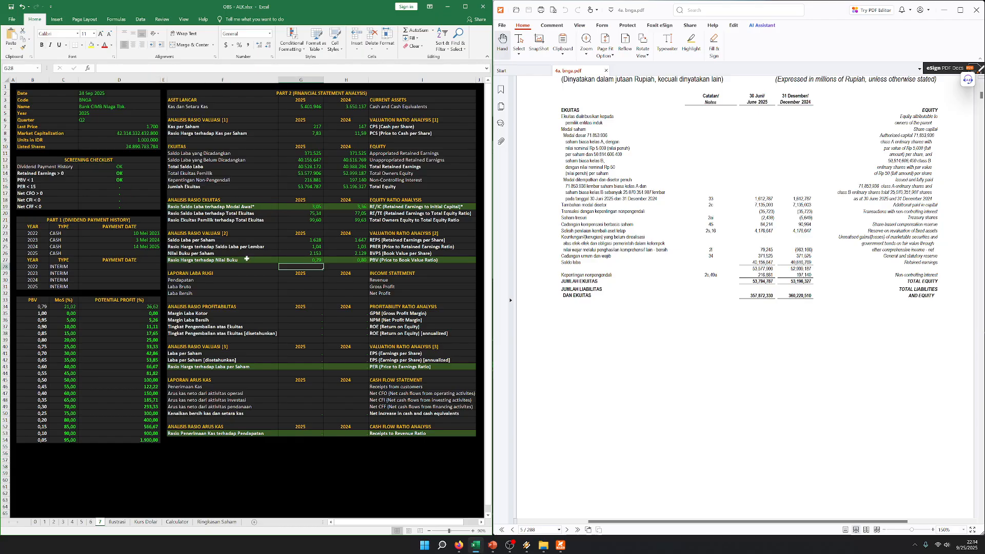
{"action": "left_click", "coordinate": [277, 259]}
{"action": "left_click_drag", "start_coordinate": [278, 259], "coordinate": [462, 260]}
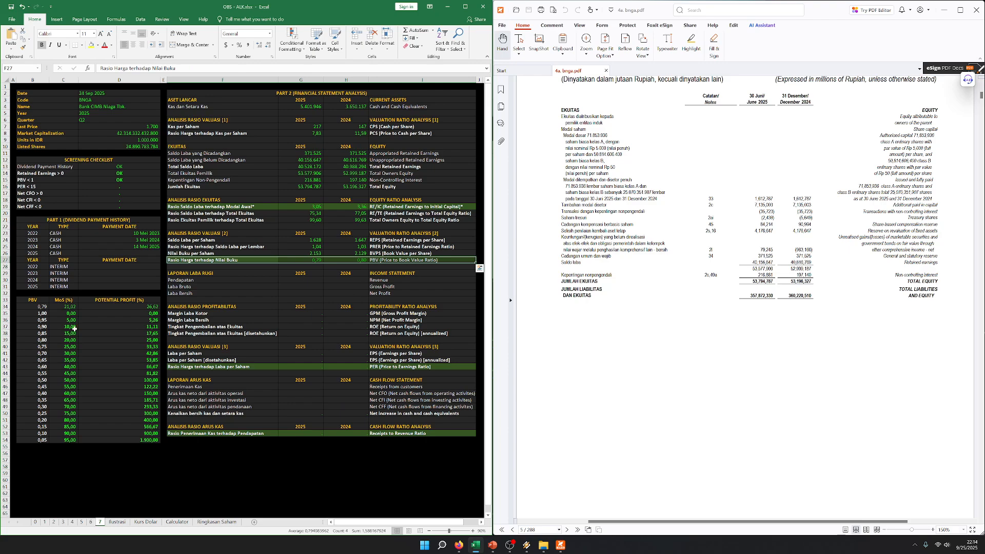
{"action": "left_click", "coordinate": [82, 327]}
{"action": "left_click", "coordinate": [43, 307]}
{"action": "left_click", "coordinate": [136, 307]}
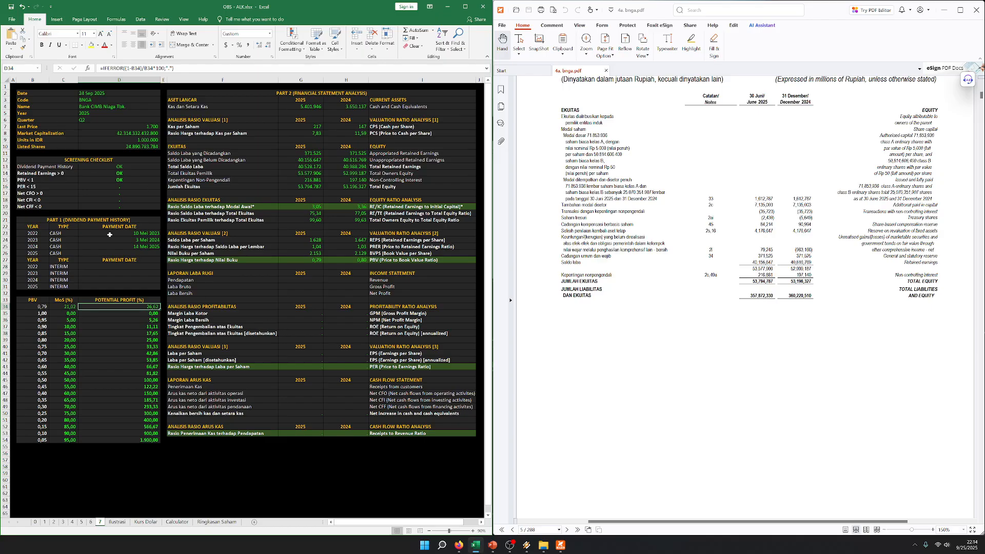
{"action": "left_click", "coordinate": [80, 167]}
{"action": "left_click", "coordinate": [325, 261]}
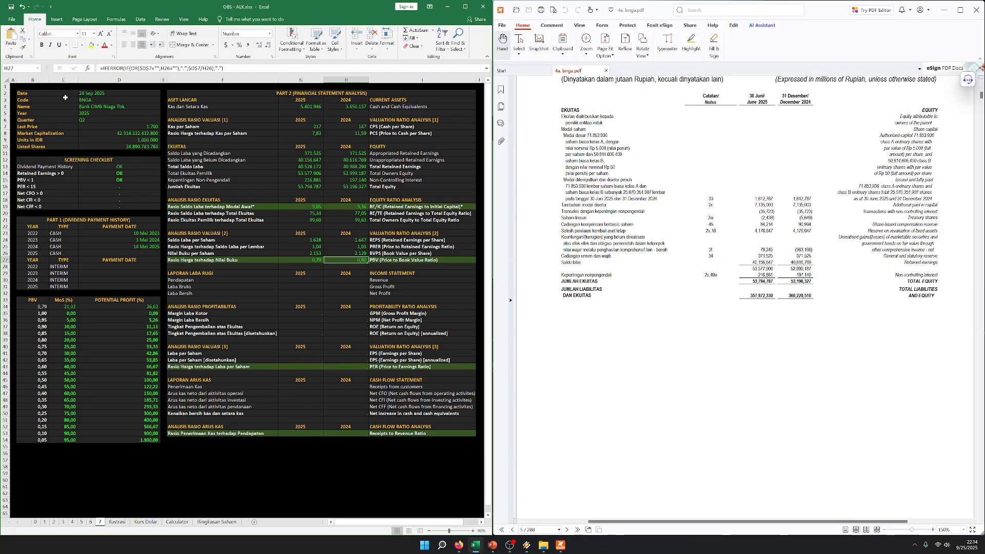
{"action": "left_click", "coordinate": [13, 86]}
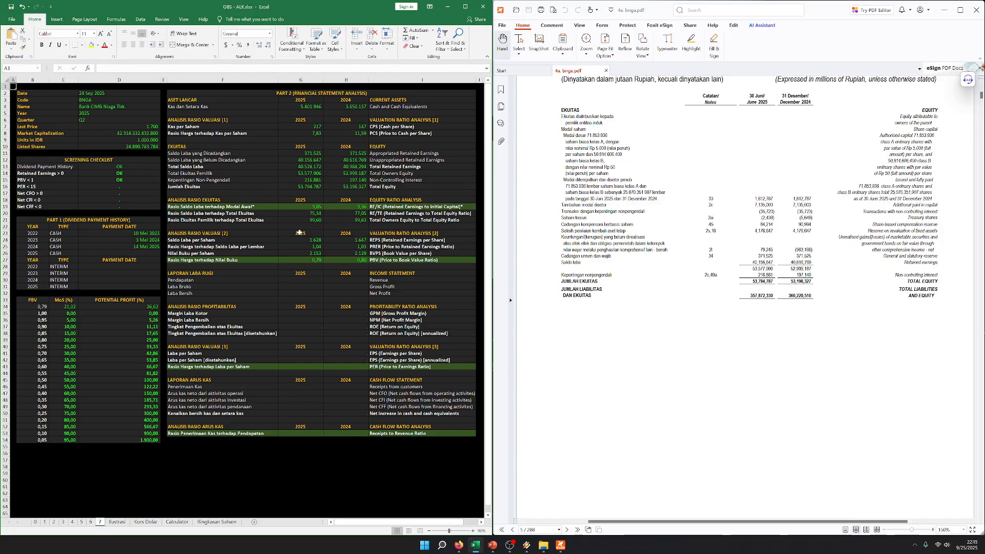
{"action": "left_click_drag", "start_coordinate": [237, 261], "coordinate": [350, 259]}
{"action": "left_click", "coordinate": [347, 293]}
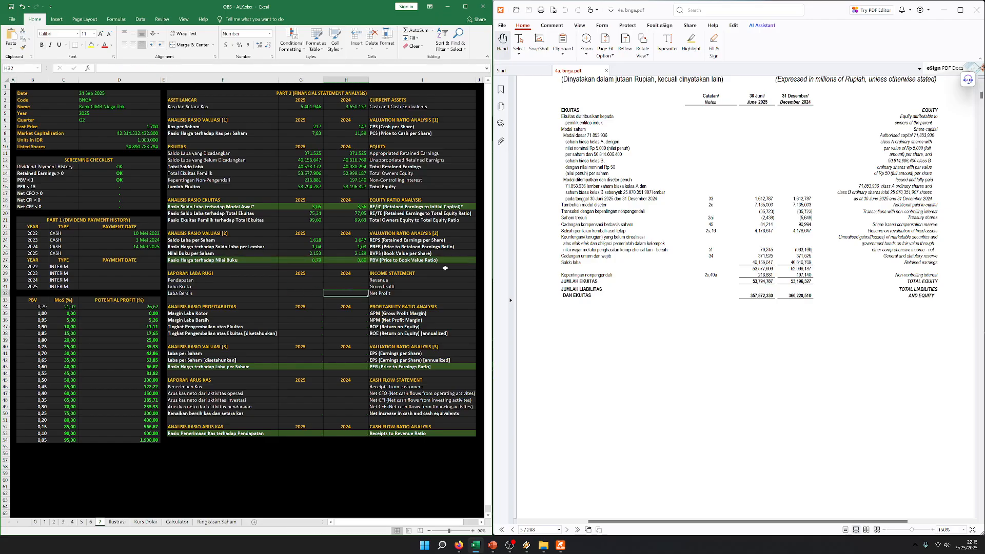
Examine the report's profit or loss statement for both six-month periods against the worksheet's Laporan Laba Rugi rows, including Laba Bruto and Pendapatan
{"action": "left_click_drag", "start_coordinate": [215, 274], "coordinate": [415, 294]}
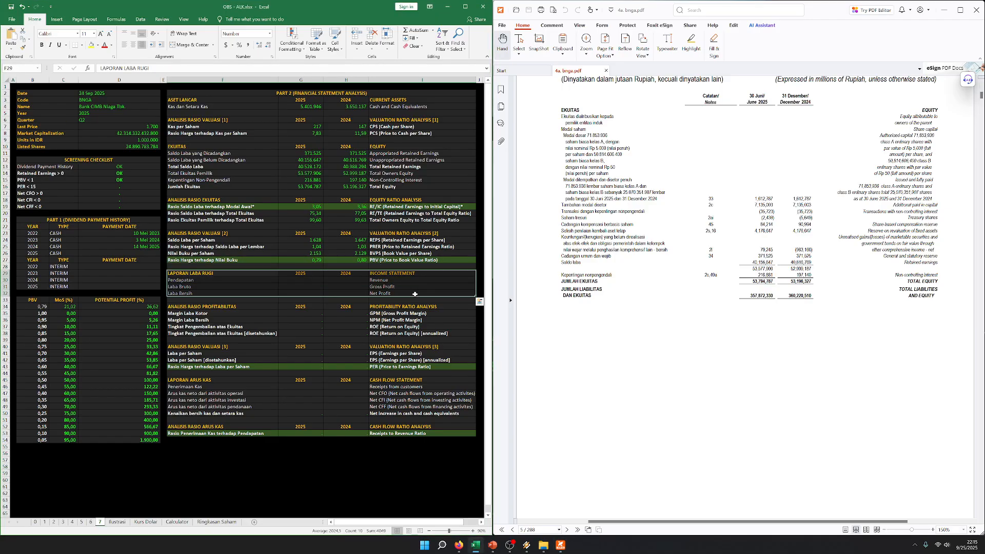
{"action": "scroll", "coordinate": [620, 330], "scroll_direction": "down", "scroll_amount": 15}
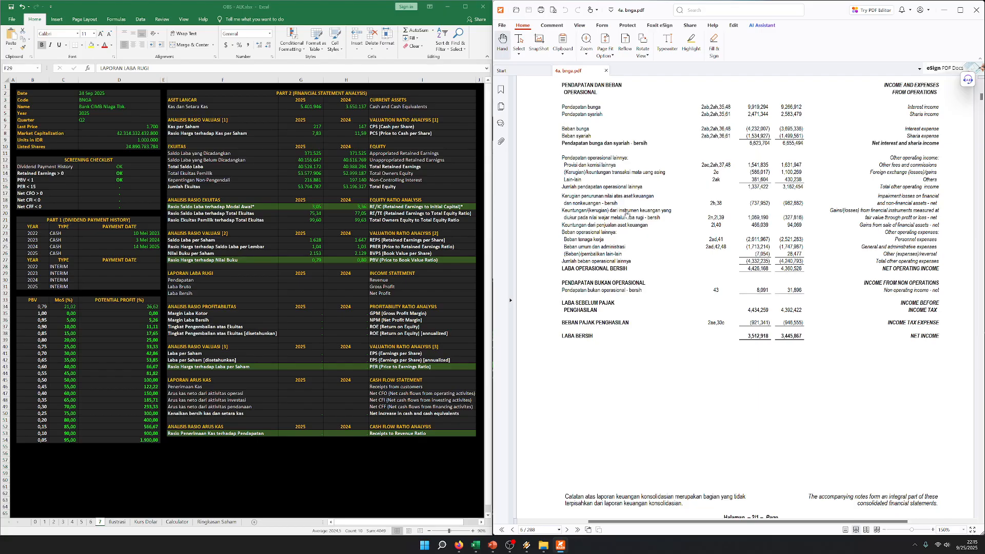
{"action": "left_click", "coordinate": [220, 286]}
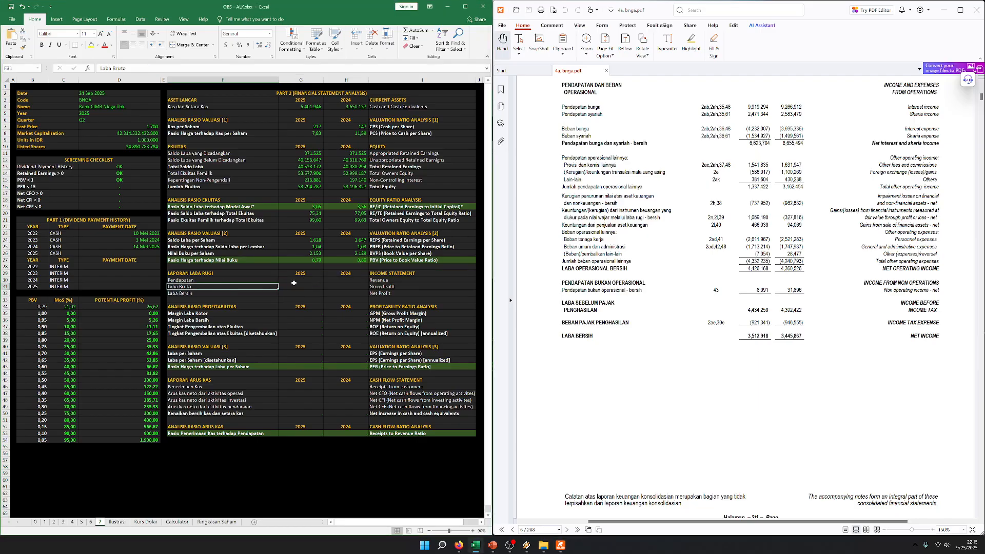
{"action": "left_click_drag", "start_coordinate": [207, 286], "coordinate": [385, 287]}
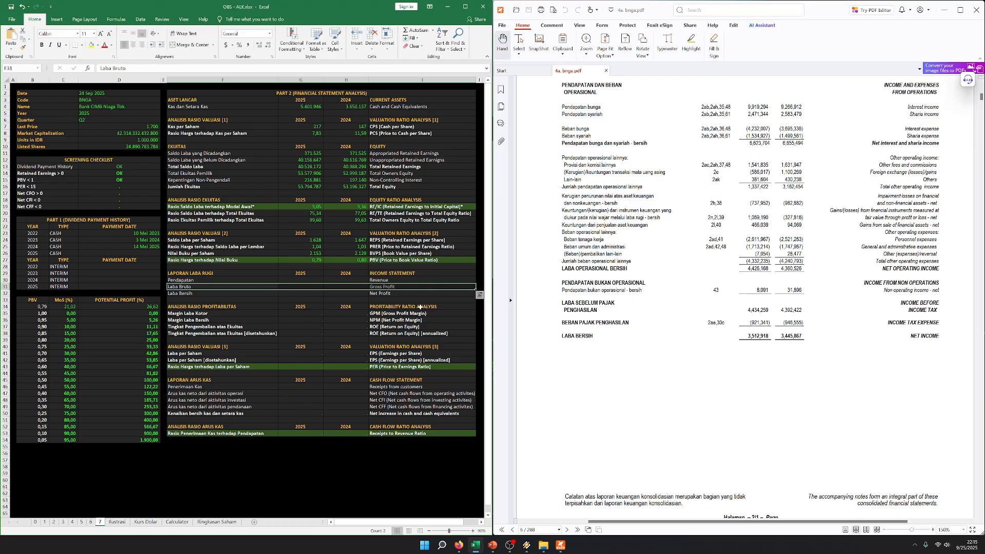
{"action": "left_click", "coordinate": [605, 165]}
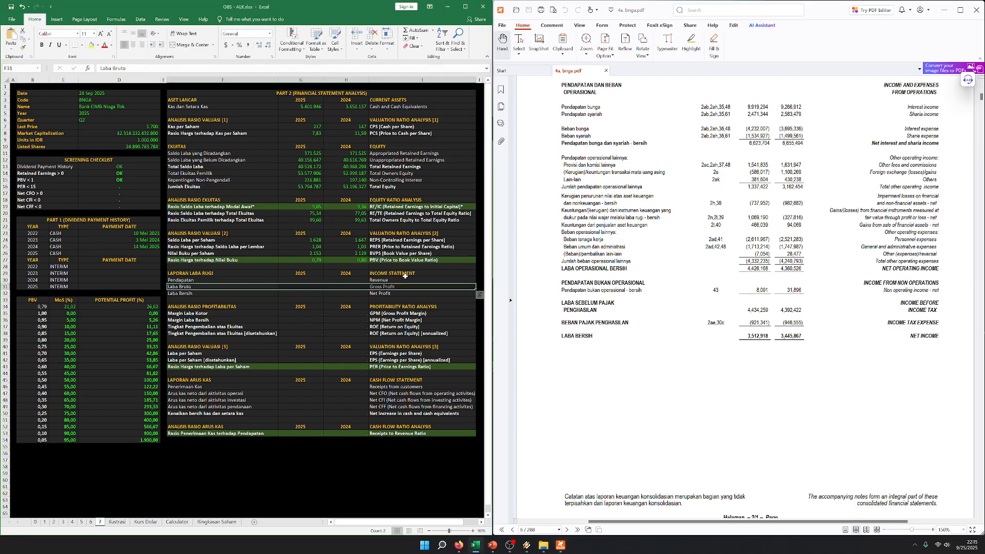
{"action": "left_click_drag", "start_coordinate": [391, 281], "coordinate": [306, 281]}
{"action": "left_click", "coordinate": [737, 136]}
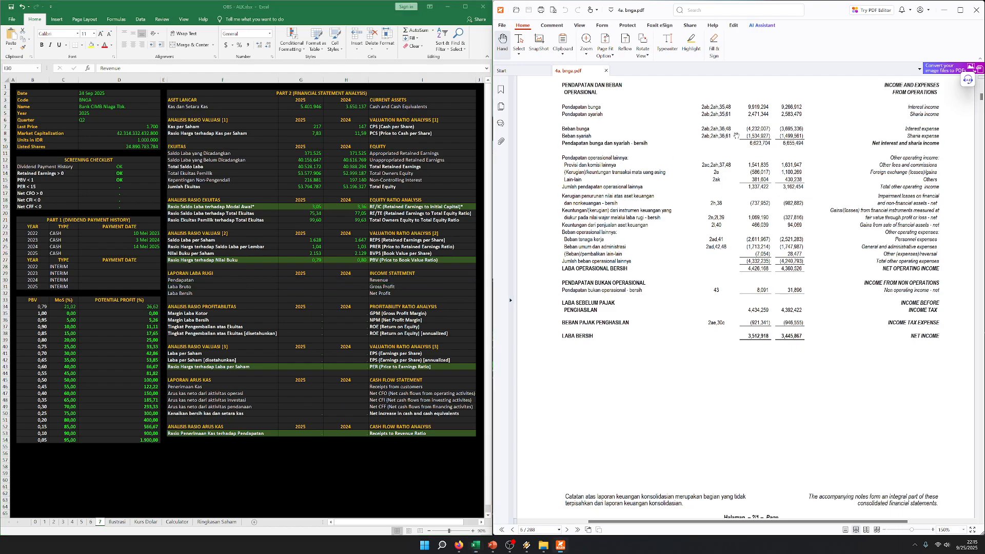
{"action": "left_click_drag", "start_coordinate": [786, 121], "coordinate": [785, 160]}
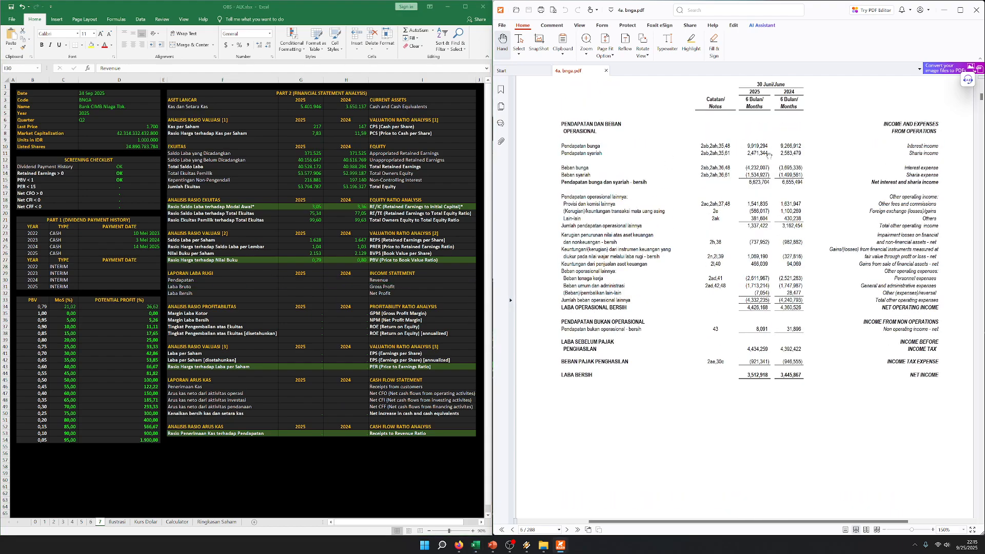
Enter Pendapatan for 2025 as the sum of the report's interest and sharia income, =9919294+2471344
{"action": "left_click", "coordinate": [329, 281]}
{"action": "key", "text": "Left"}
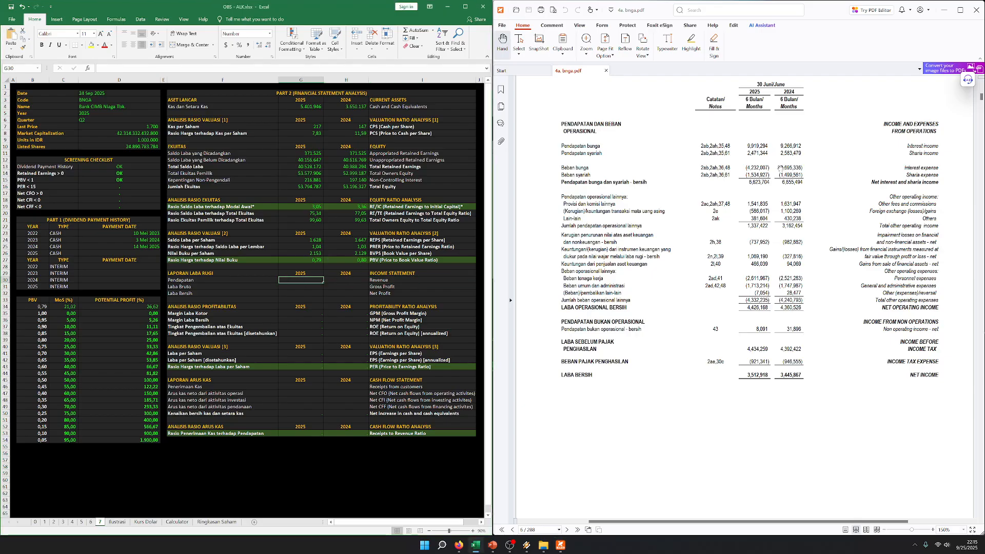
{"action": "type", "text": "=99192"}
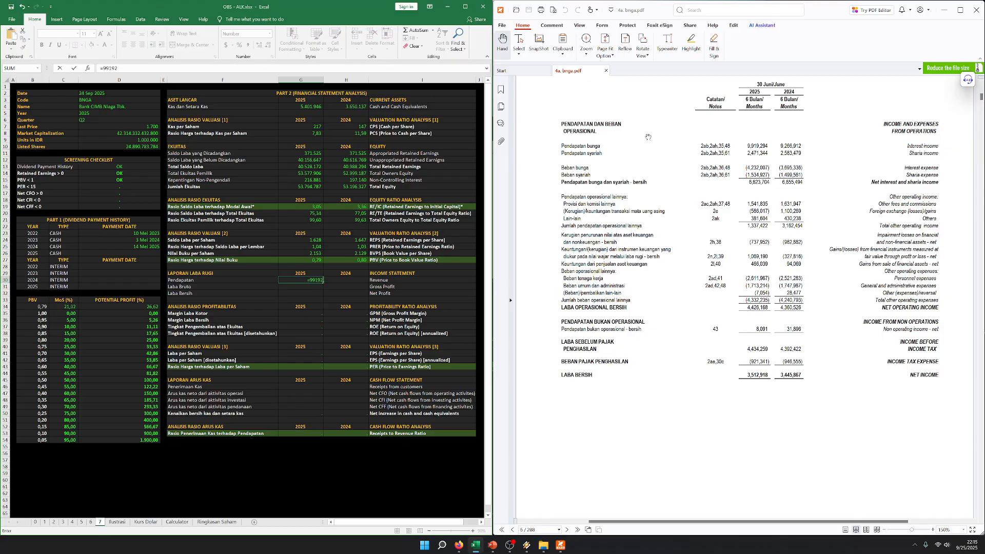
{"action": "type", "text": "94+2471344\\"}
{"action": "key", "text": "Return"}
{"action": "key", "text": "Escape"}
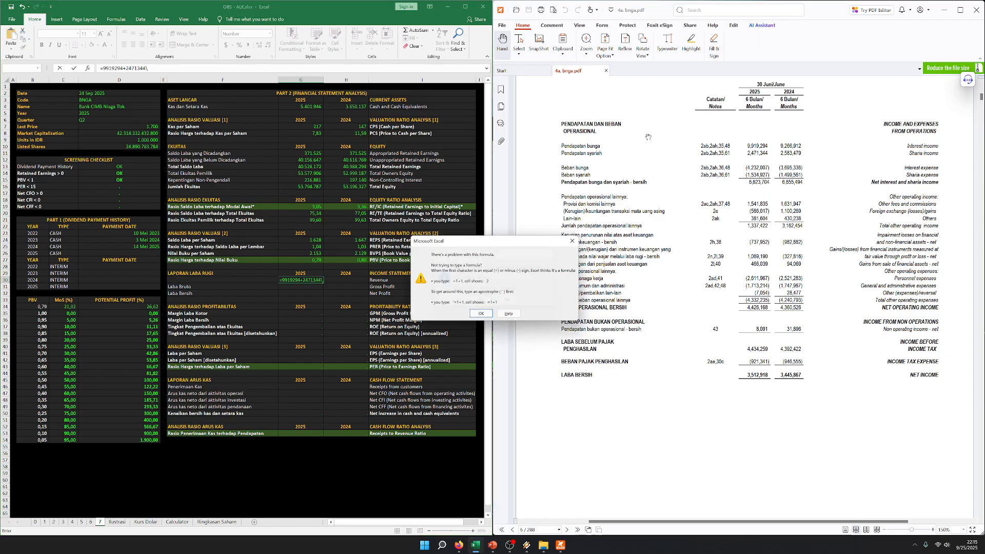
{"action": "key", "text": "Escape"}
{"action": "key", "text": "Right"}
{"action": "key", "text": "BackSpace"}
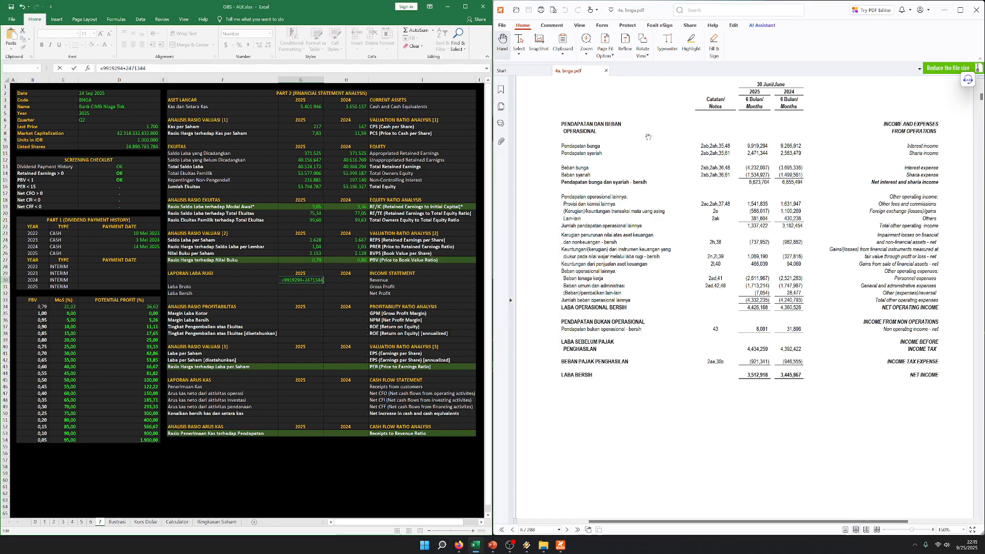
{"action": "key", "text": "Return"}
{"action": "key", "text": "Up"}
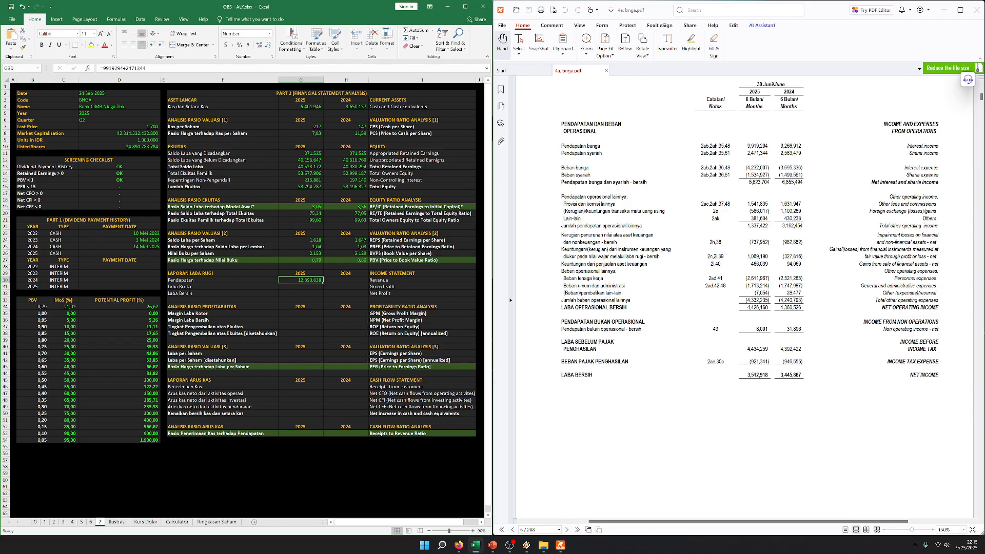
Enter Pendapatan for 2024 as the sum of interest and sharia income, =9266912+2583479
{"action": "key", "text": "Right"}
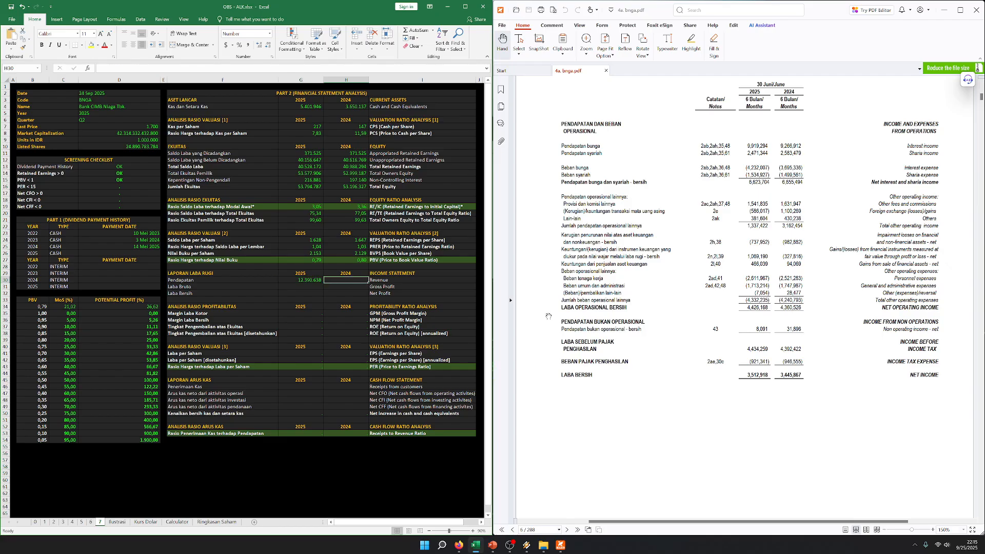
{"action": "type", "text": "=9266"}
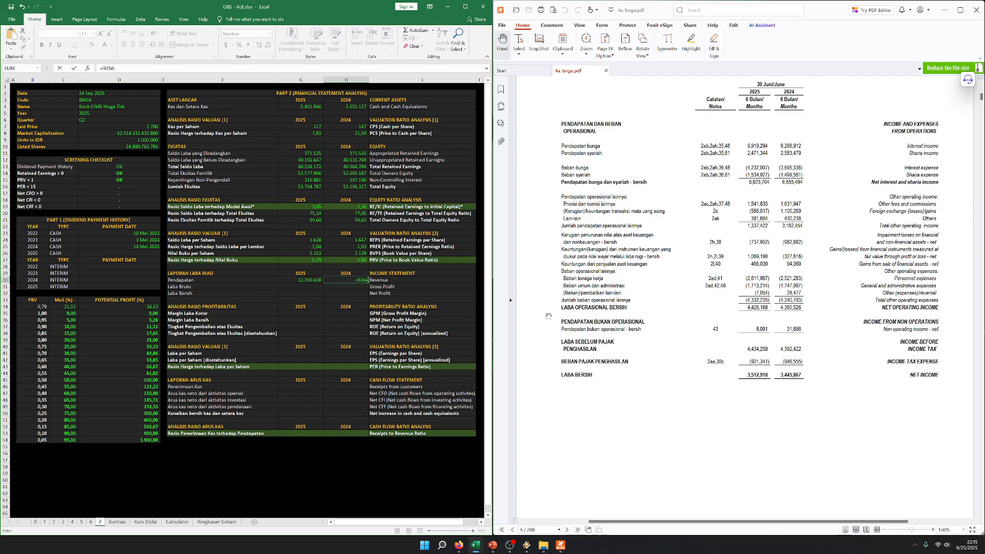
{"action": "type", "text": "912+2583479"}
{"action": "key", "text": "Return"}
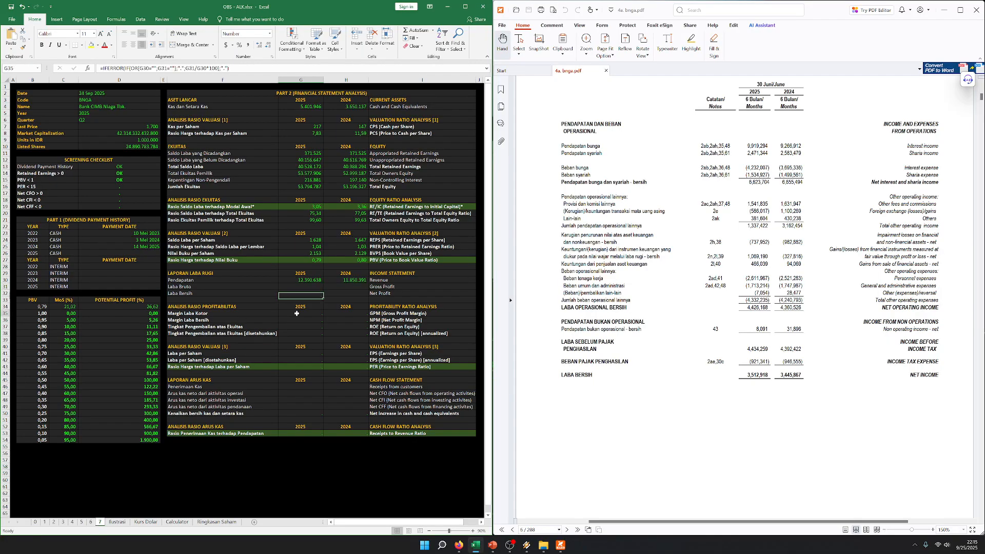
Examine the worksheet's Pendapatan row for both years and its 2024 formula against the report's interest and sharia income lines
{"action": "left_click_drag", "start_coordinate": [391, 280], "coordinate": [185, 281]}
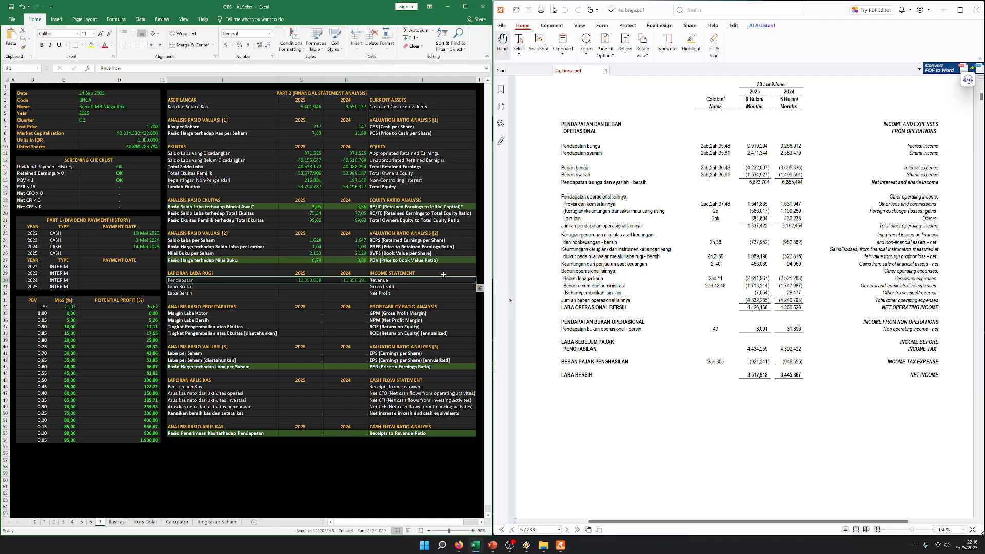
{"action": "left_click", "coordinate": [347, 281]}
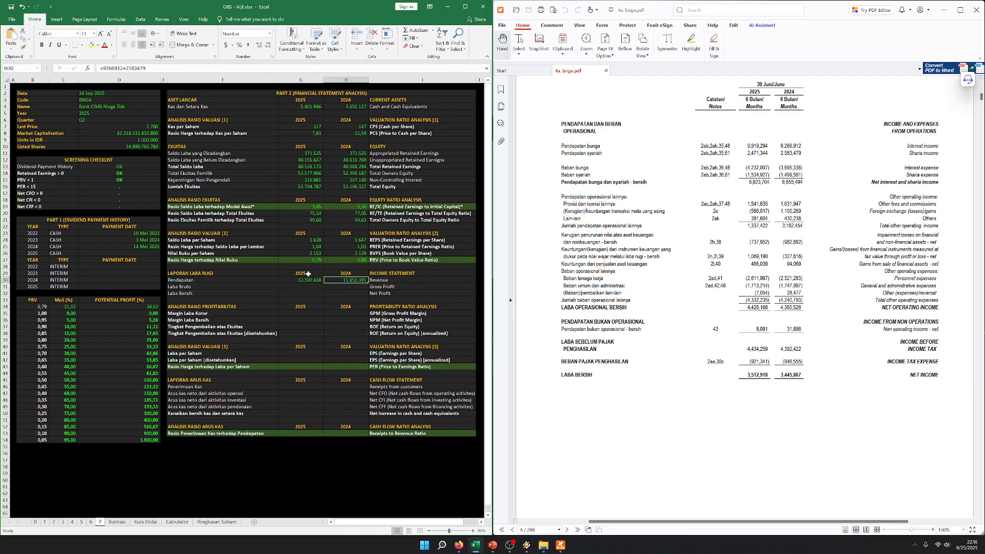
{"action": "left_click_drag", "start_coordinate": [243, 277], "coordinate": [402, 279]}
{"action": "left_click", "coordinate": [383, 278]}
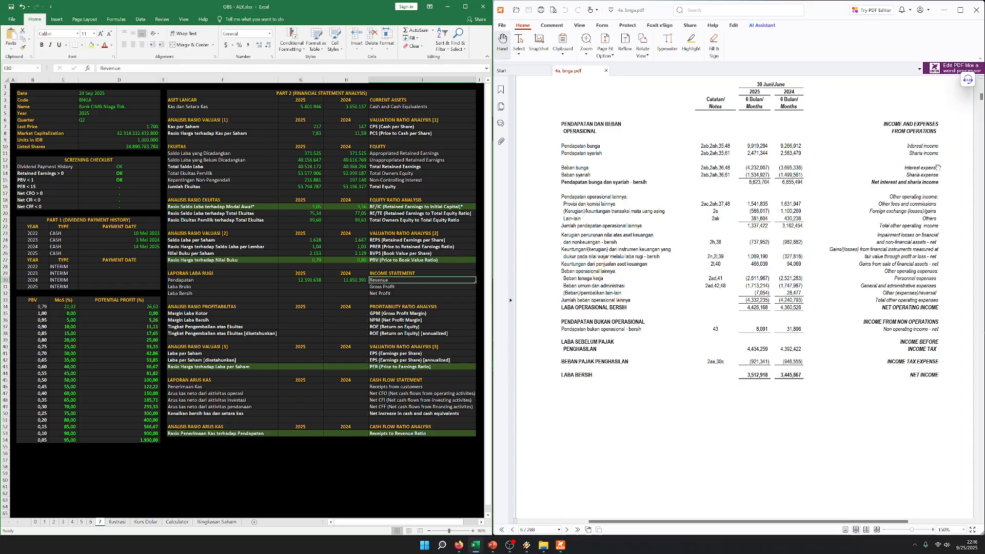
{"action": "left_click", "coordinate": [442, 318]}
{"action": "left_click_drag", "start_coordinate": [225, 280], "coordinate": [416, 280]}
{"action": "left_click", "coordinate": [437, 301]}
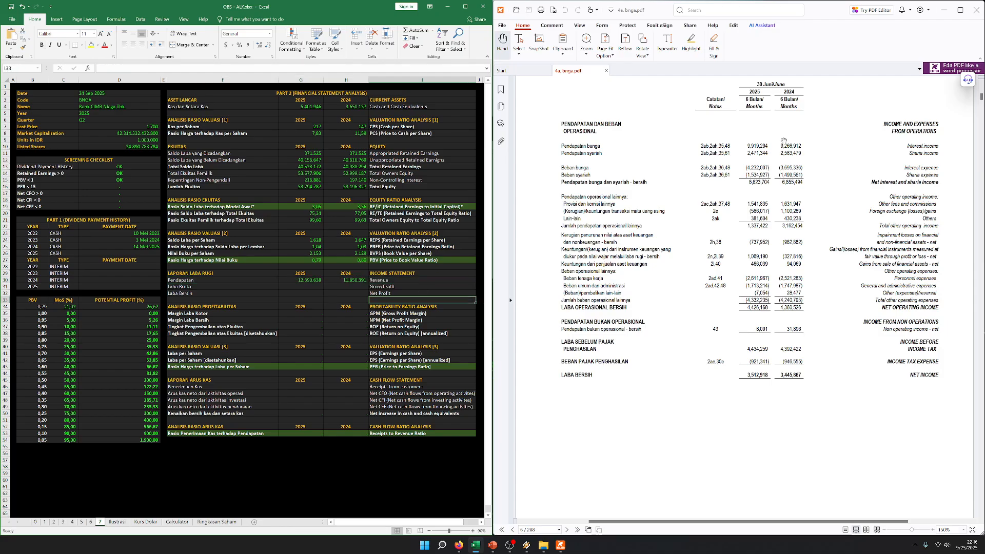
{"action": "left_click", "coordinate": [354, 301]}
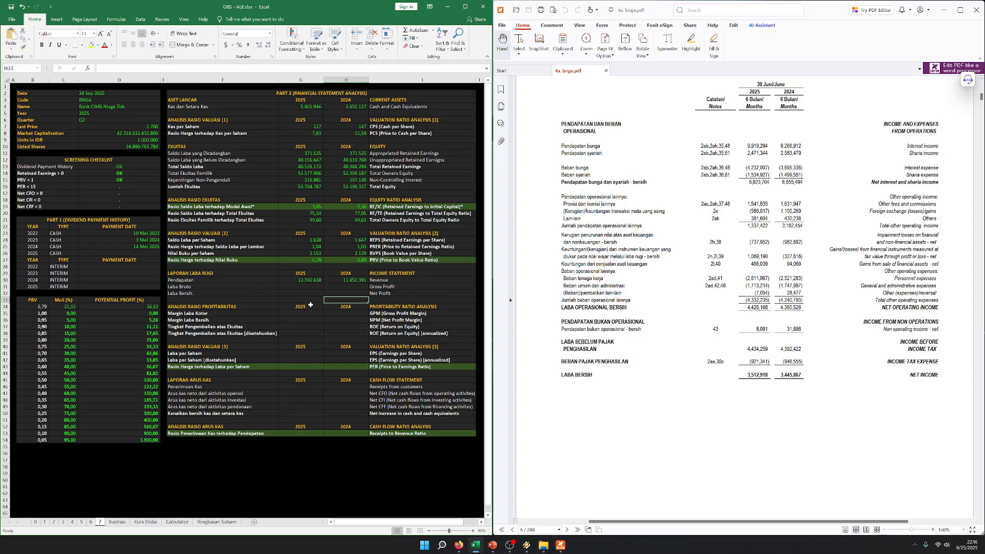
Enter Laba Bruto from the report's net interest and sharia income as 6623704 for 2025 and 6655494 for 2024
{"action": "left_click", "coordinate": [295, 292]}
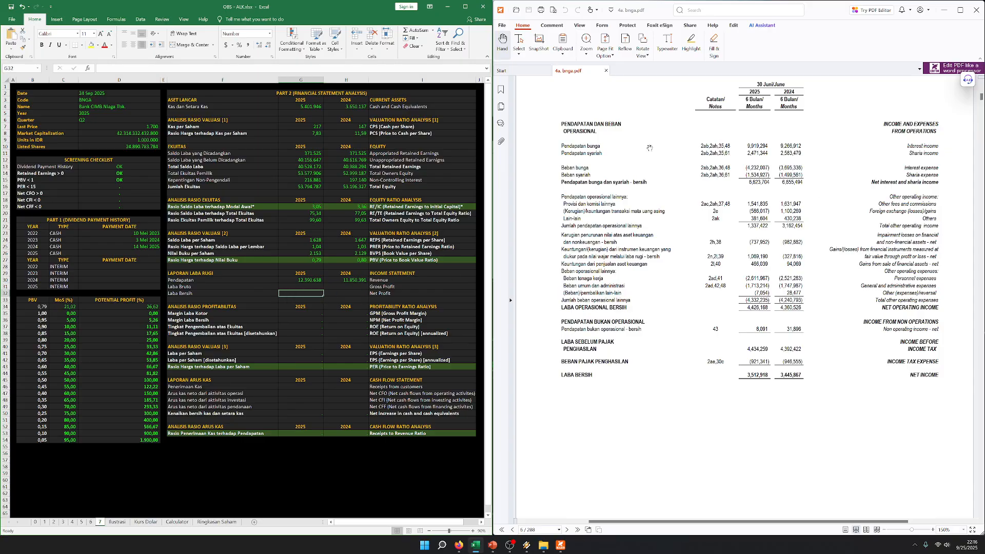
{"action": "key", "text": "Up"}
{"action": "key", "text": "Left"}
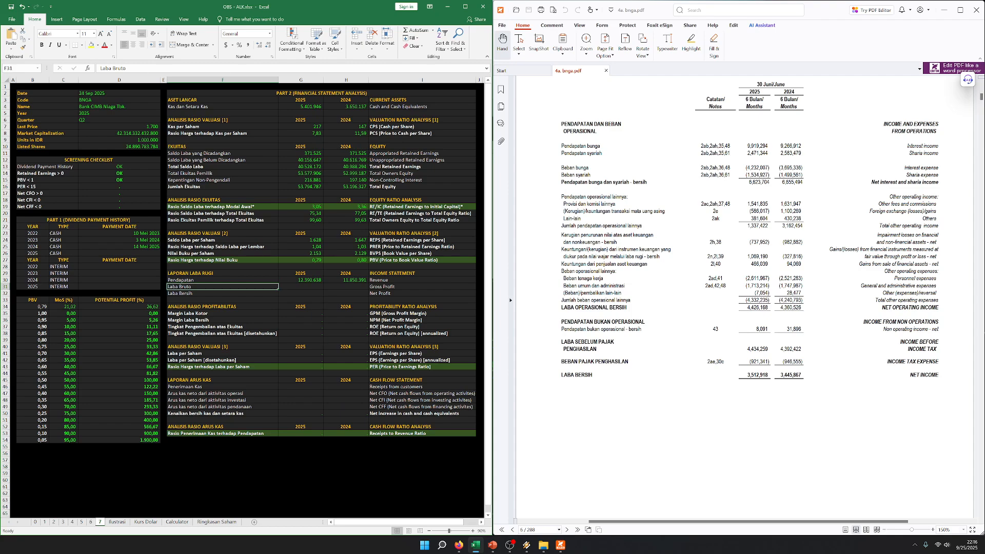
{"action": "key", "text": "Right"}
{"action": "key", "text": "Right"}
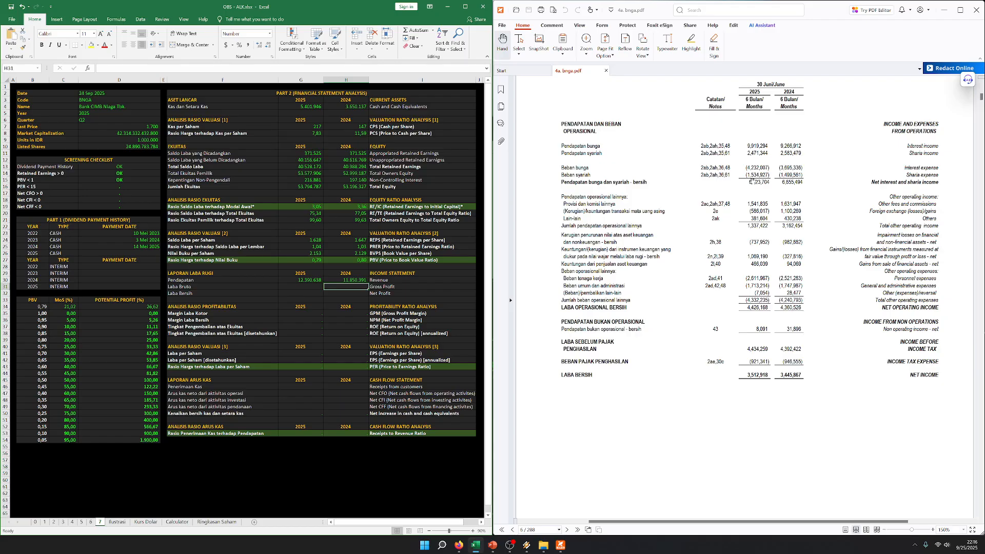
{"action": "key", "text": "Left"}
{"action": "type", "text": "6623704"}
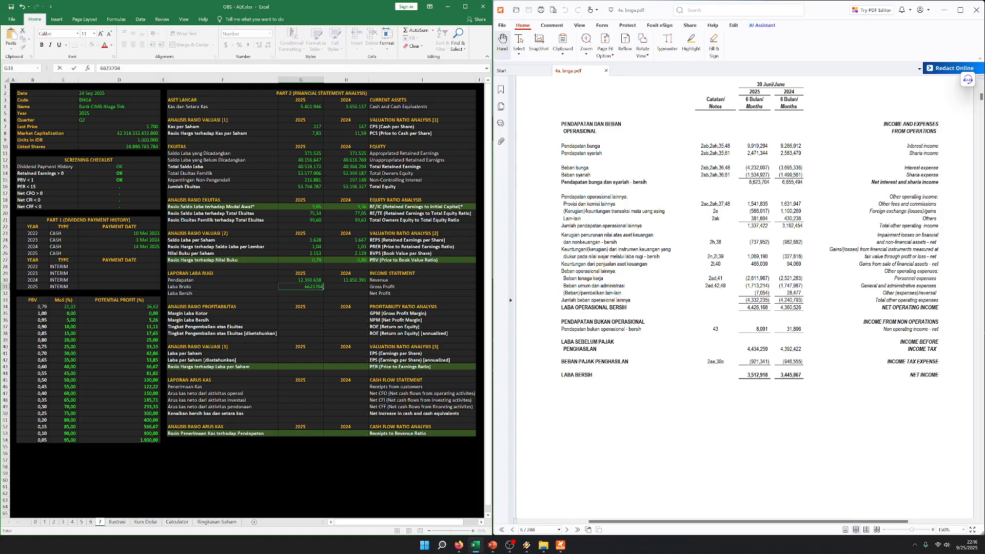
{"action": "key", "text": "Tab"}
{"action": "type", "text": "6.655.494"}
{"action": "key", "text": "Return"}
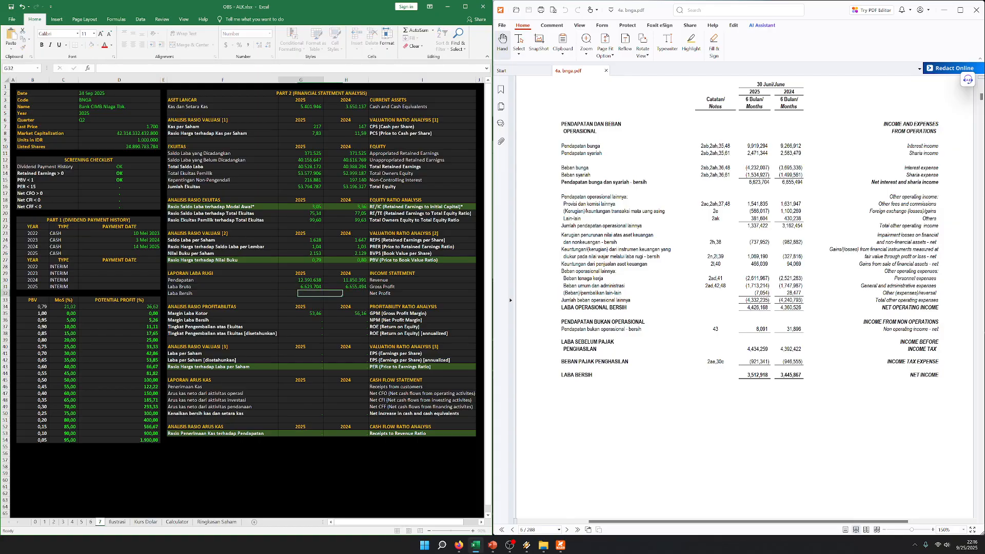
{"action": "left_click", "coordinate": [377, 327]}
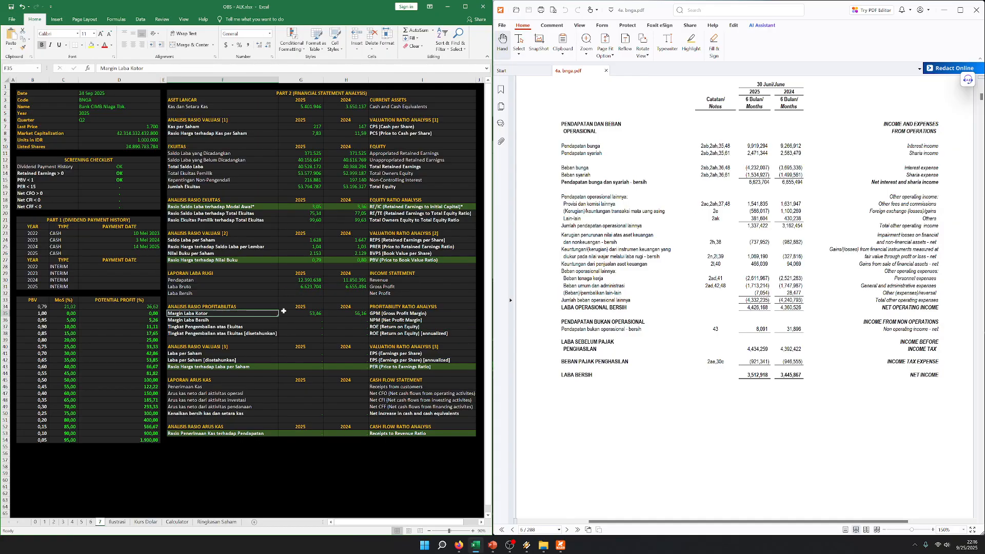
Examine the worksheet's gross and net profit margin rows and the Laba Bruto row against the report's income statement
{"action": "left_click", "coordinate": [389, 346]}
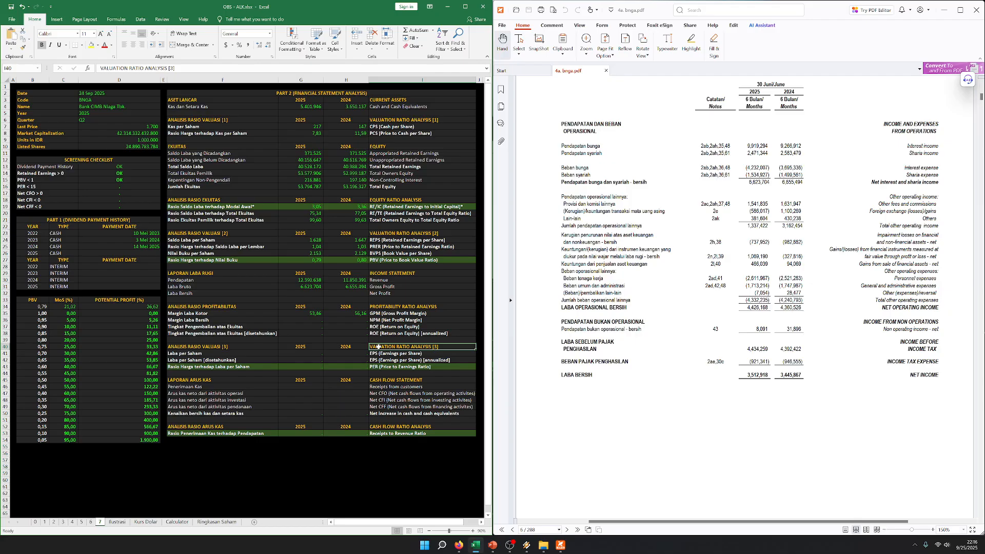
{"action": "left_click", "coordinate": [16, 86]}
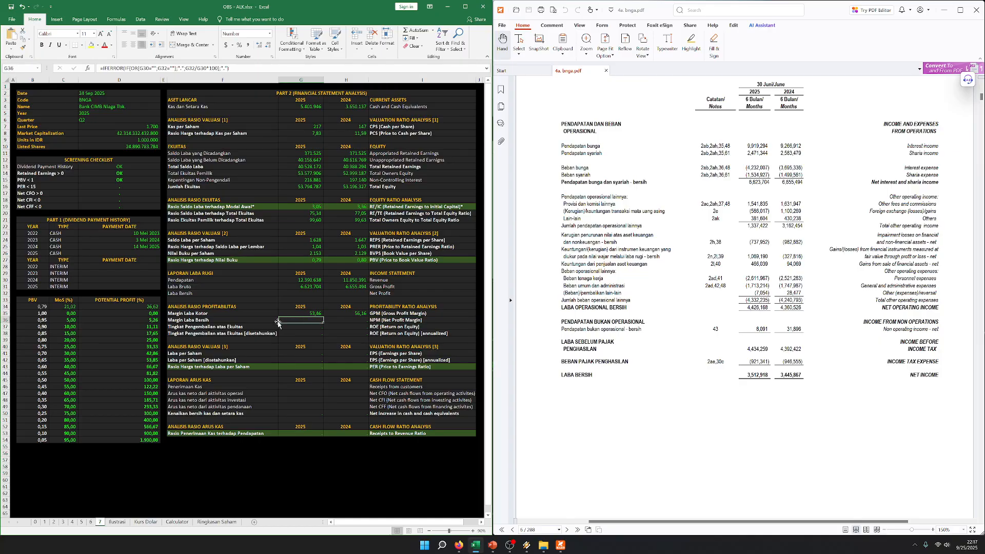
{"action": "left_click_drag", "start_coordinate": [263, 314], "coordinate": [175, 321]}
{"action": "left_click", "coordinate": [226, 340]}
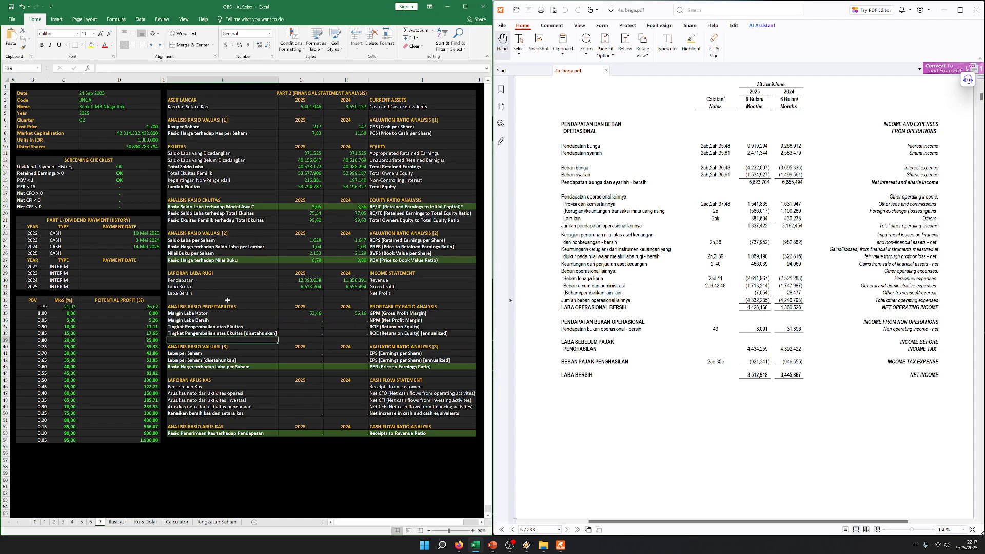
{"action": "left_click_drag", "start_coordinate": [414, 314], "coordinate": [216, 319]}
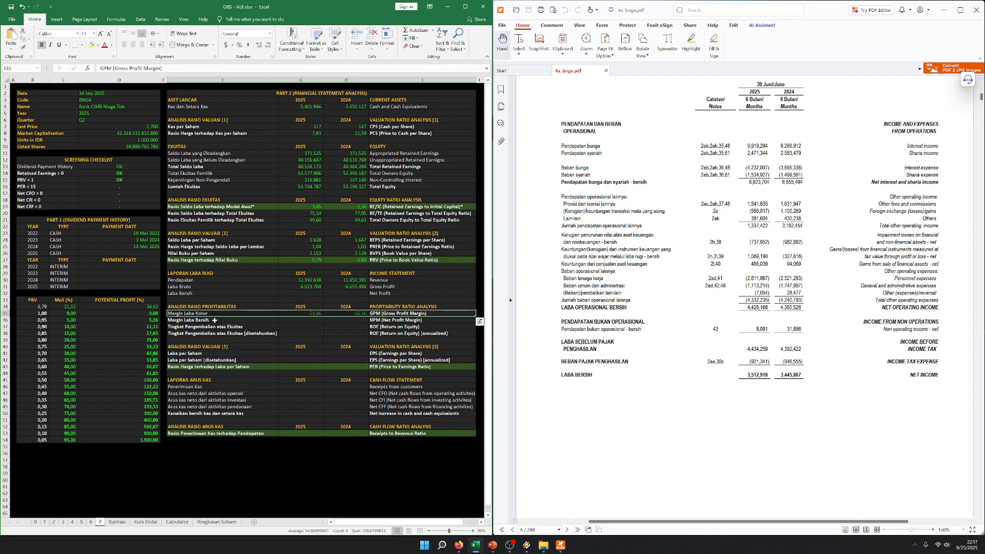
{"action": "left_click_drag", "start_coordinate": [200, 286], "coordinate": [469, 287]}
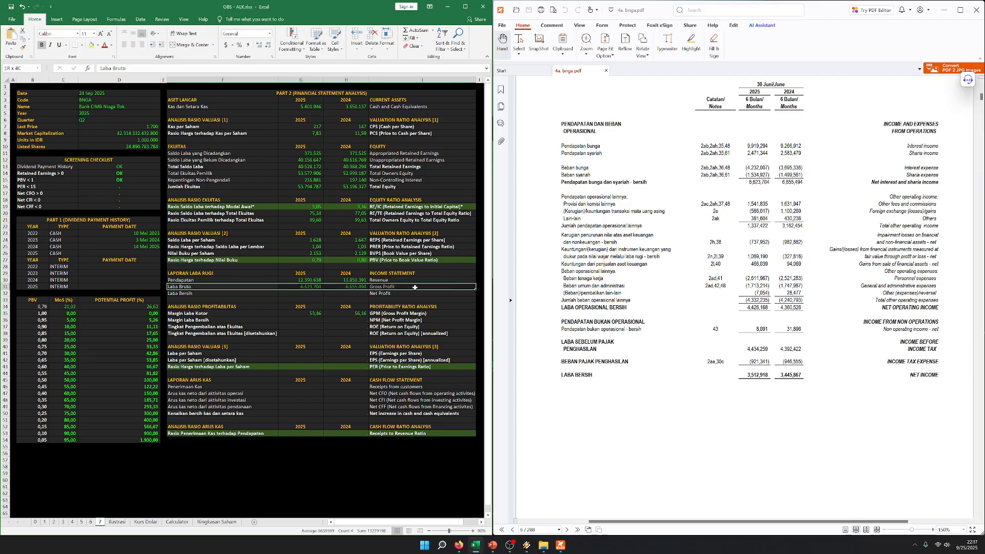
{"action": "left_click", "coordinate": [726, 212]}
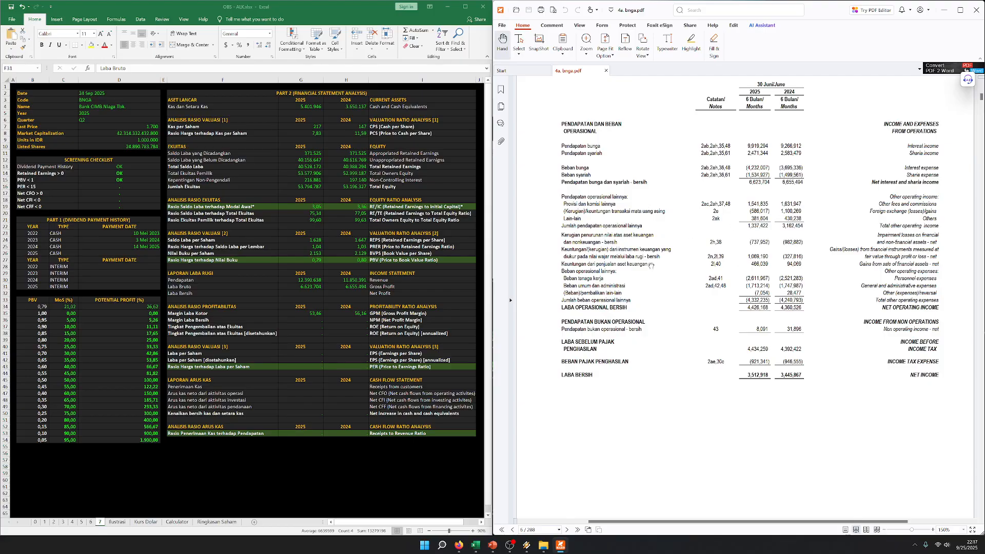
Enter Laba Bersih for 2025 as 3454867 from the report's net income attributable to equity holders of the parent
{"action": "scroll", "coordinate": [752, 357], "scroll_direction": "down", "scroll_amount": 1}
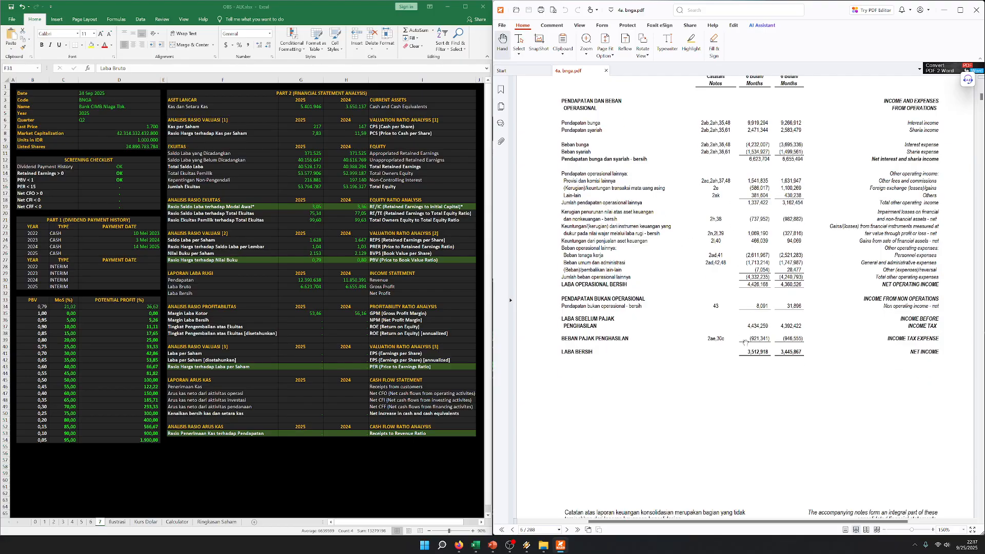
{"action": "scroll", "coordinate": [606, 296], "scroll_direction": "down", "scroll_amount": 3}
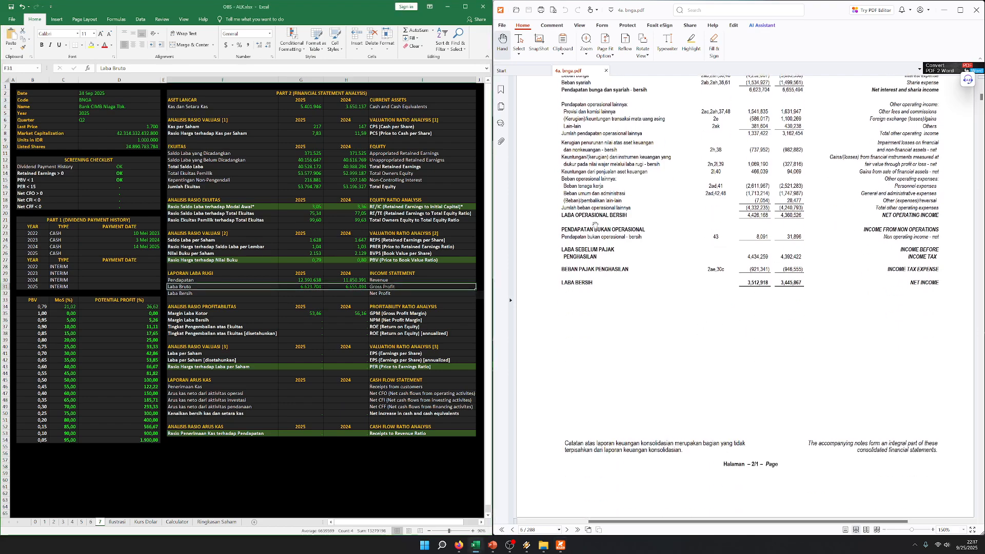
{"action": "left_click", "coordinate": [221, 296]}
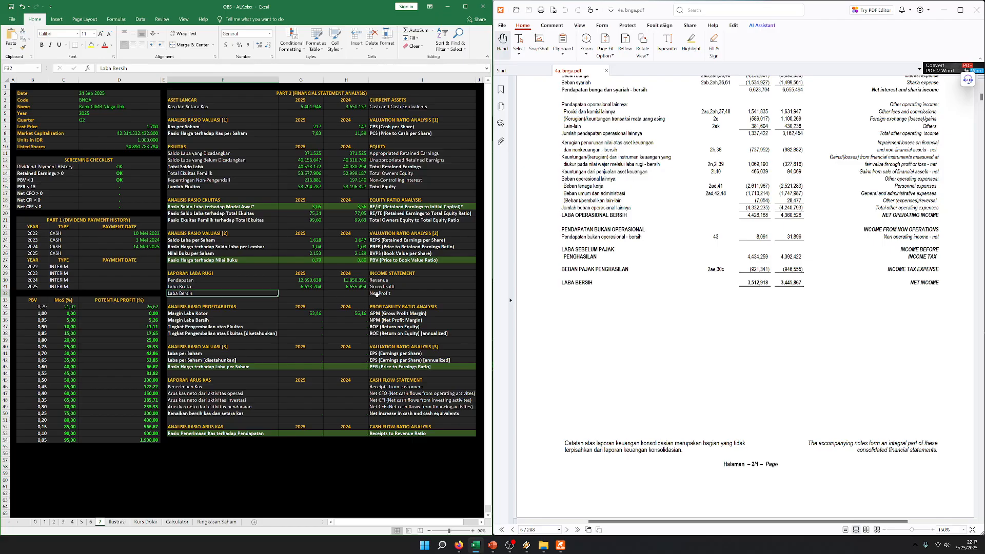
{"action": "left_click_drag", "start_coordinate": [377, 294], "coordinate": [221, 295]}
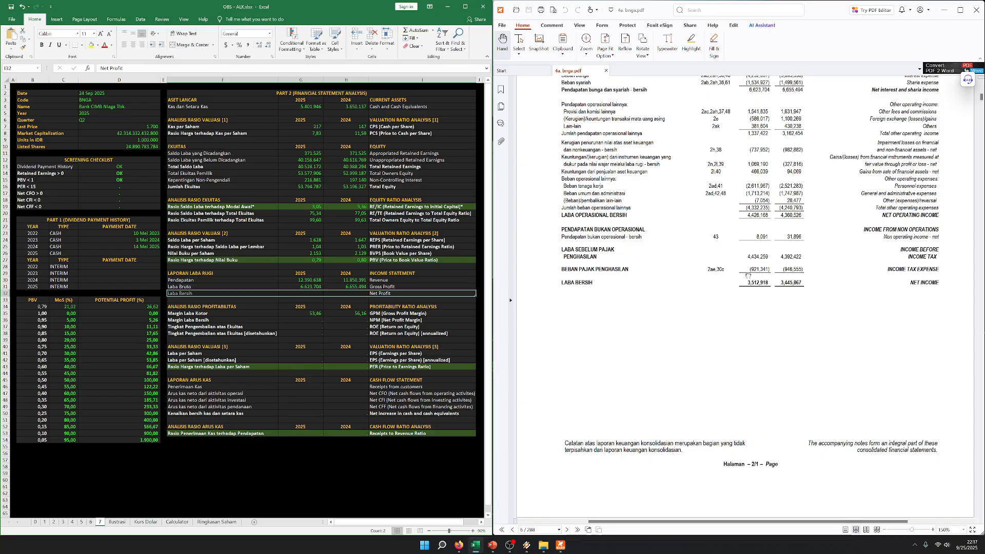
{"action": "scroll", "coordinate": [775, 292], "scroll_direction": "down", "scroll_amount": 3}
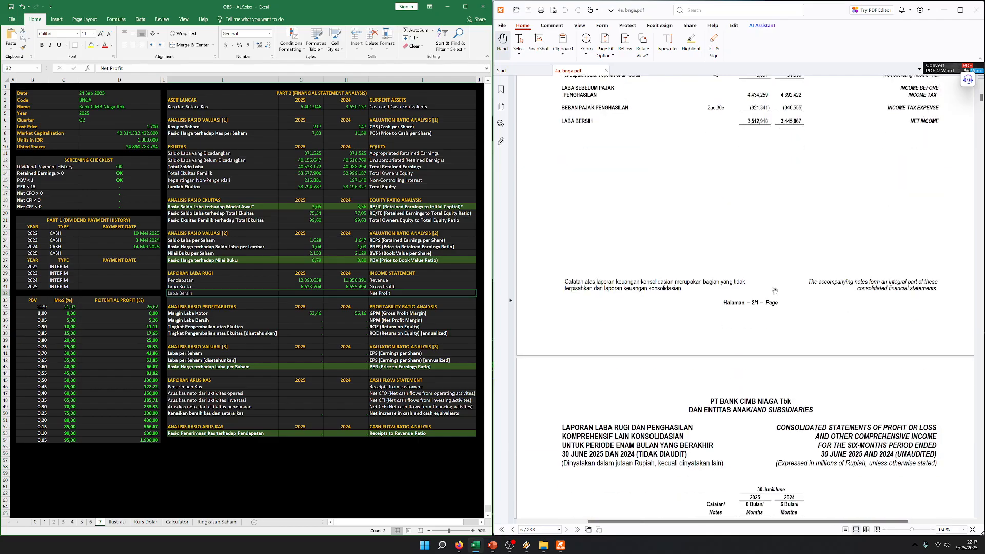
{"action": "scroll", "coordinate": [776, 292], "scroll_direction": "down", "scroll_amount": 8}
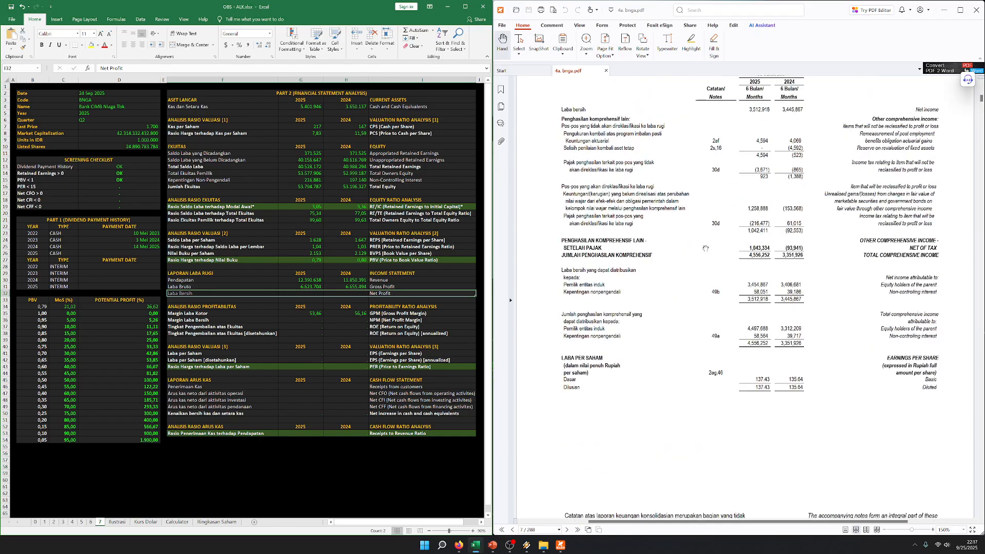
{"action": "scroll", "coordinate": [706, 249], "scroll_direction": "down", "scroll_amount": 1}
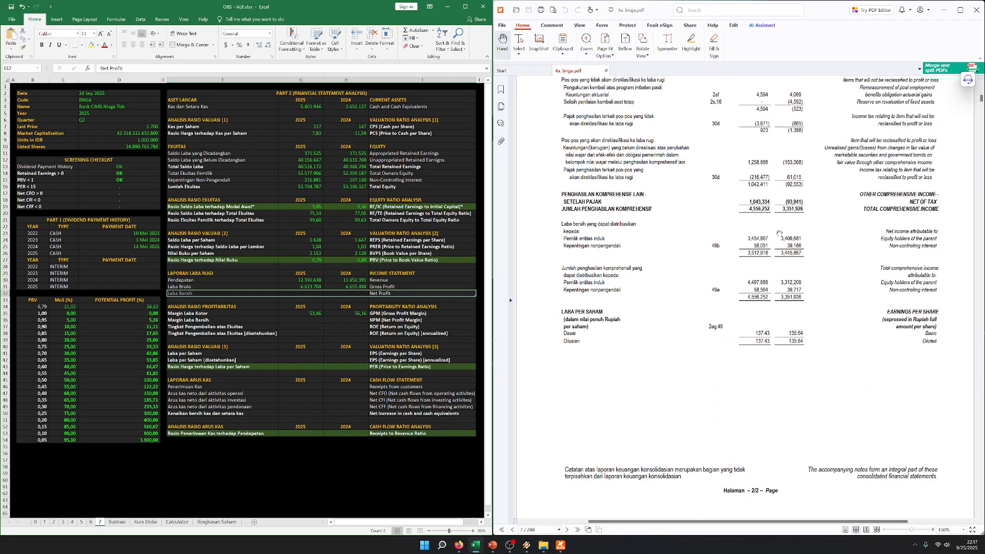
{"action": "key", "text": "Left"}
{"action": "key", "text": "Right"}
{"action": "key", "text": "Left"}
{"action": "key", "text": "Left"}
{"action": "type", "text": "3"}
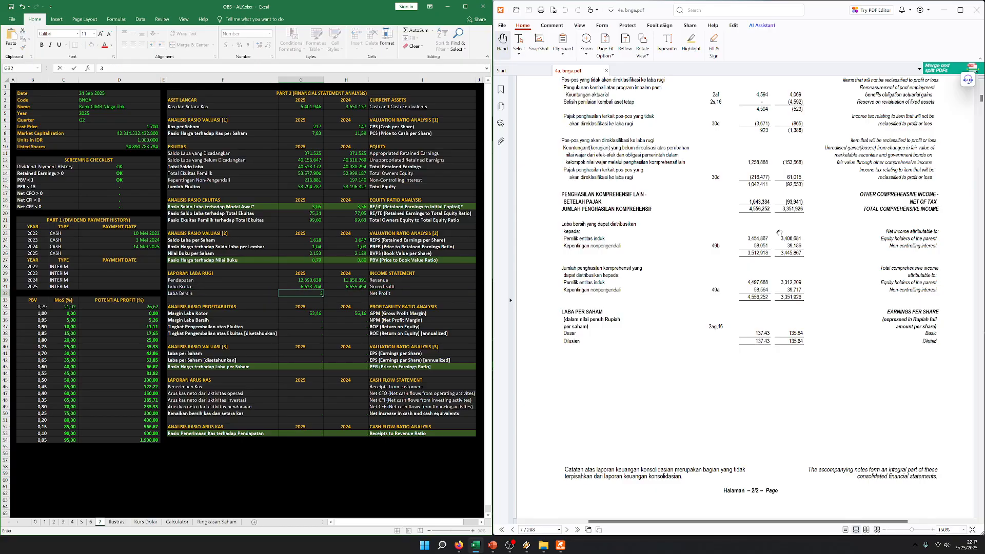
{"action": "type", "text": ".454.867"}
{"action": "key", "text": "Tab"}
Enter Laba Bersih for 2024 as 3406681 from the net income attributable to equity holders of the parent
{"action": "type", "text": "3.4"}
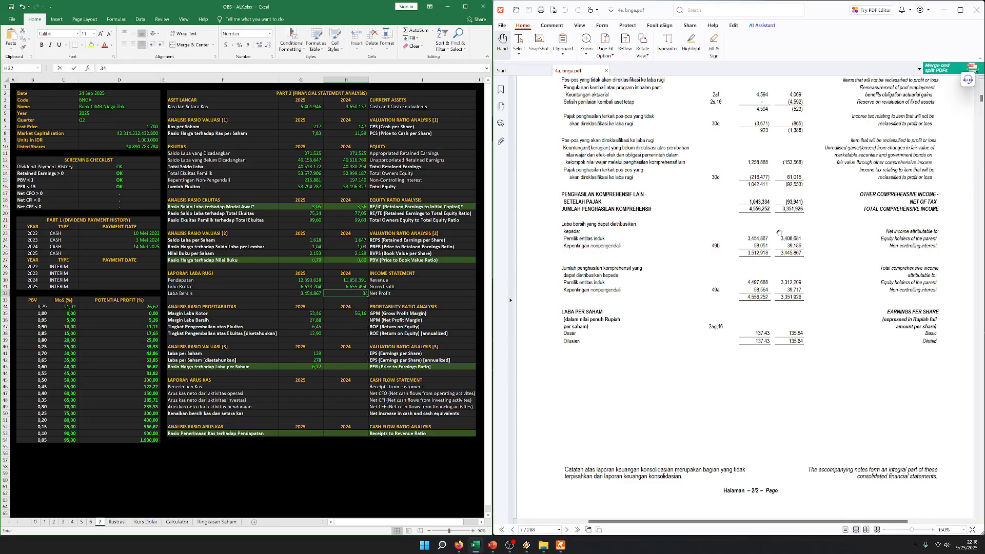
{"action": "type", "text": "06.681"}
{"action": "key", "text": "Return"}
Compare the gross and net profit margins for 2025 and 2024 in the profitability ratio analysis
{"action": "left_click", "coordinate": [315, 367]}
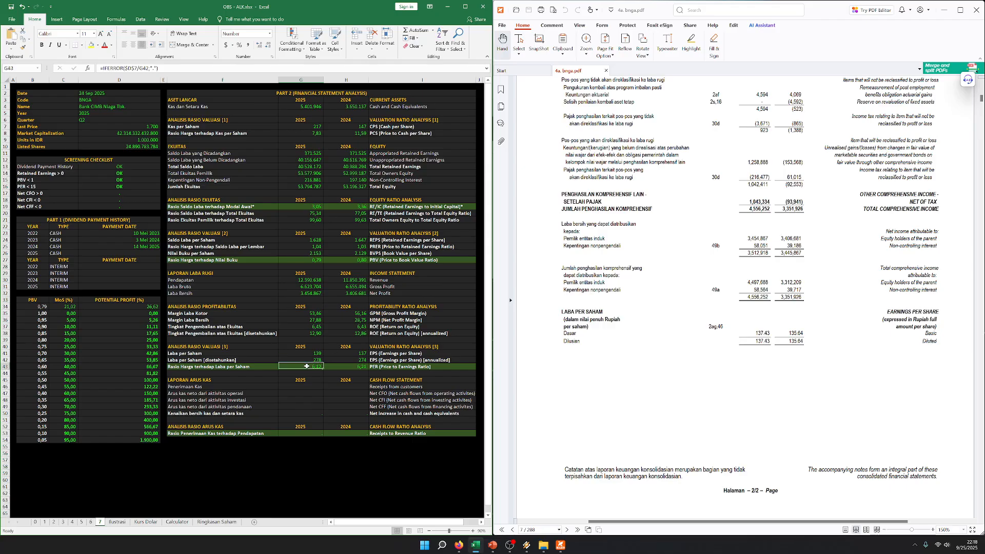
{"action": "left_click_drag", "start_coordinate": [242, 333], "coordinate": [395, 320]}
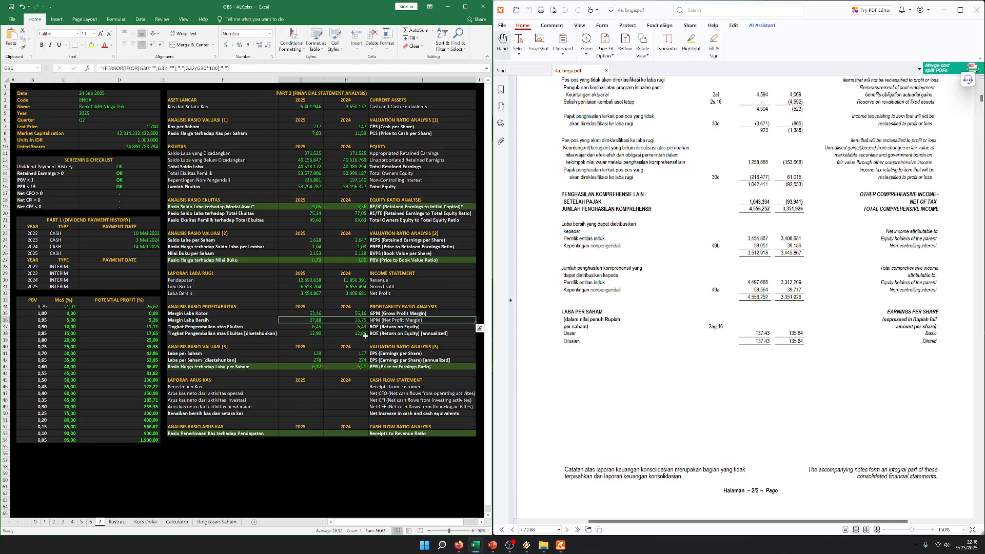
{"action": "left_click", "coordinate": [361, 339]}
{"action": "left_click_drag", "start_coordinate": [308, 313], "coordinate": [354, 314]}
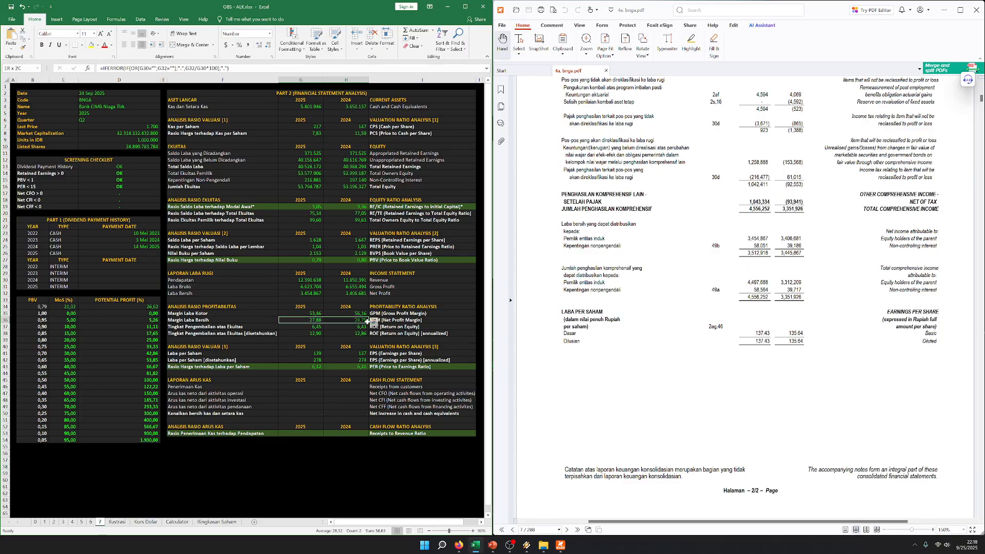
{"action": "left_click", "coordinate": [372, 314]}
{"action": "left_click_drag", "start_coordinate": [318, 312], "coordinate": [354, 320]}
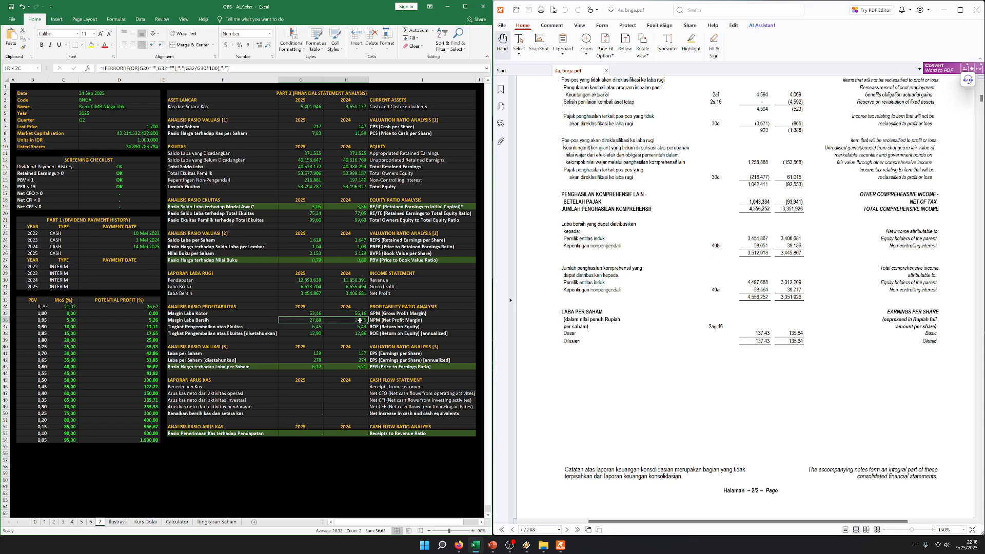
{"action": "left_click", "coordinate": [341, 389]}
{"action": "left_click_drag", "start_coordinate": [306, 313], "coordinate": [350, 314]}
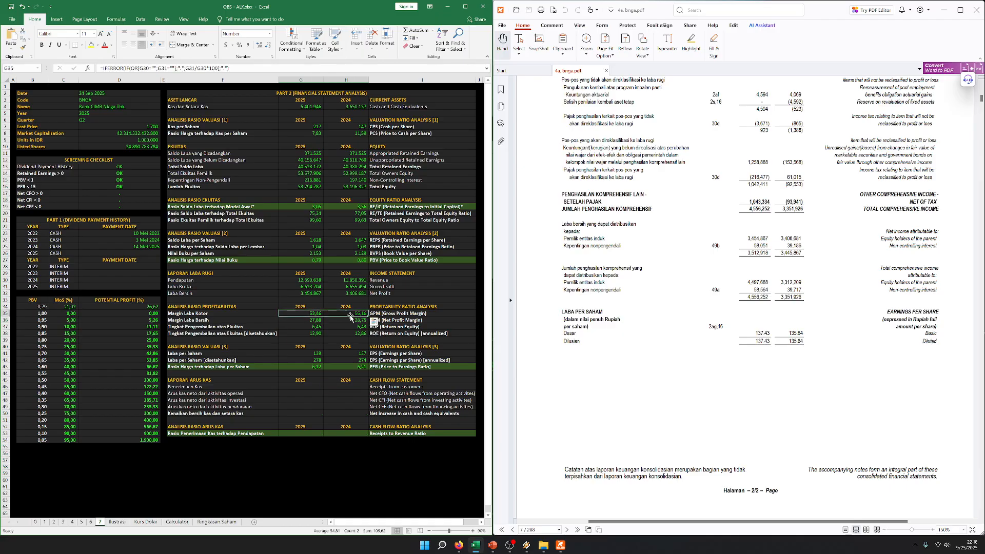
{"action": "left_click", "coordinate": [328, 394]}
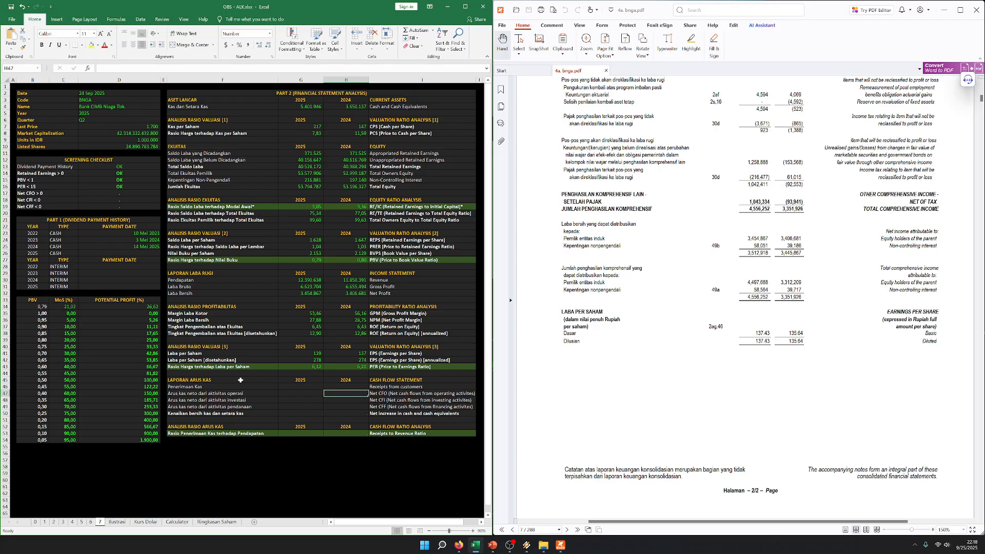
Review the price to earnings ratio row against the PER < 15 criterion in the screening checklist
{"action": "left_click", "coordinate": [295, 367]}
{"action": "left_click_drag", "start_coordinate": [254, 367], "coordinate": [392, 365]}
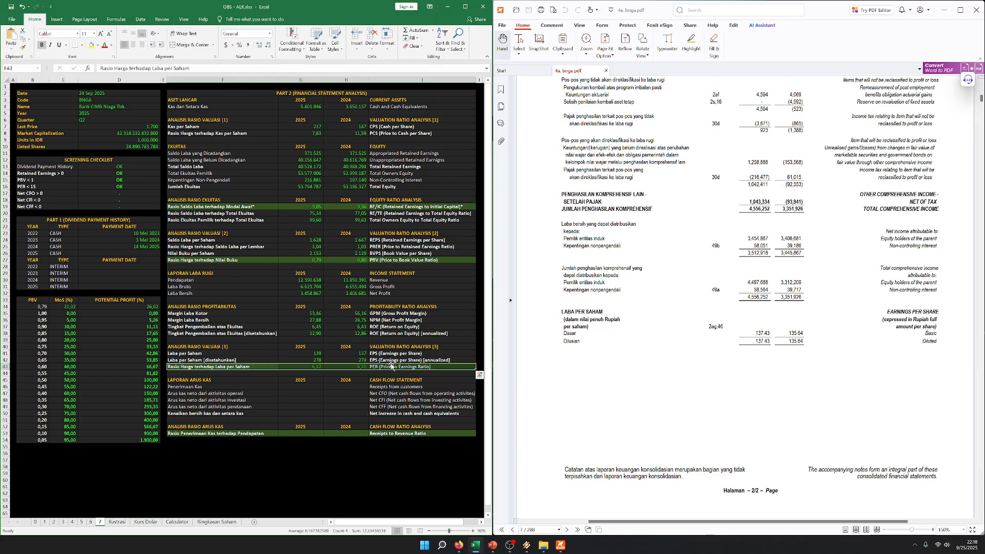
{"action": "left_click", "coordinate": [66, 193]}
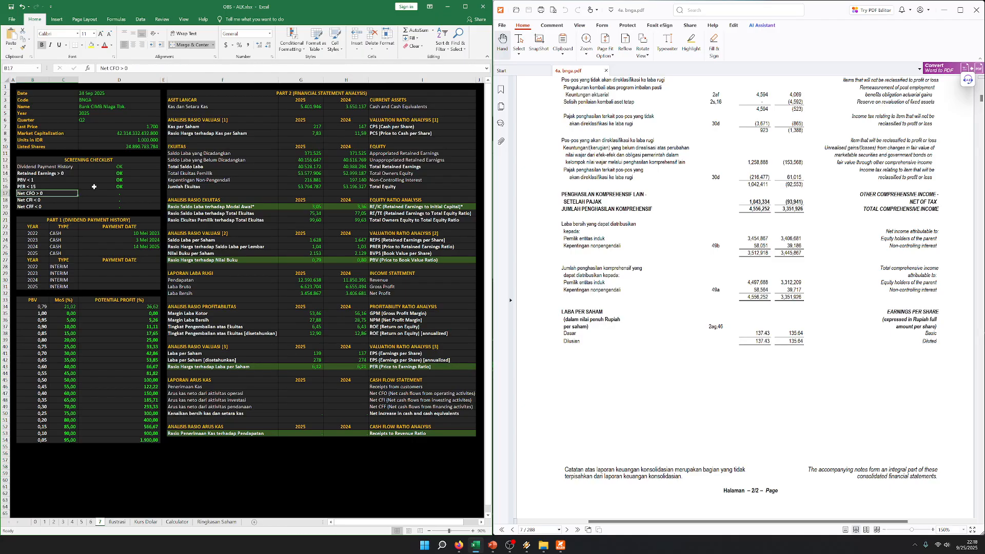
{"action": "left_click", "coordinate": [308, 367]}
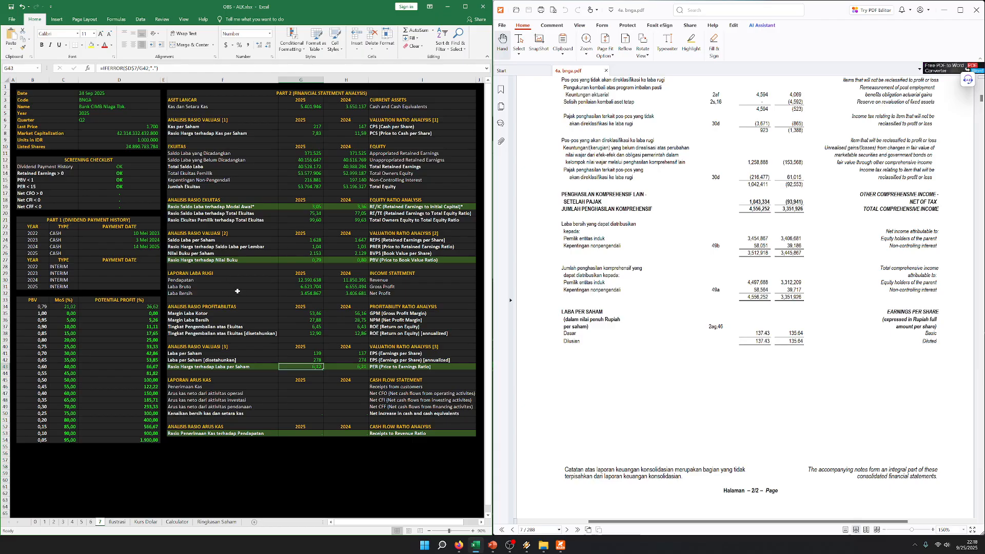
{"action": "left_click", "coordinate": [48, 185]}
{"action": "left_click_drag", "start_coordinate": [88, 160], "coordinate": [88, 185]}
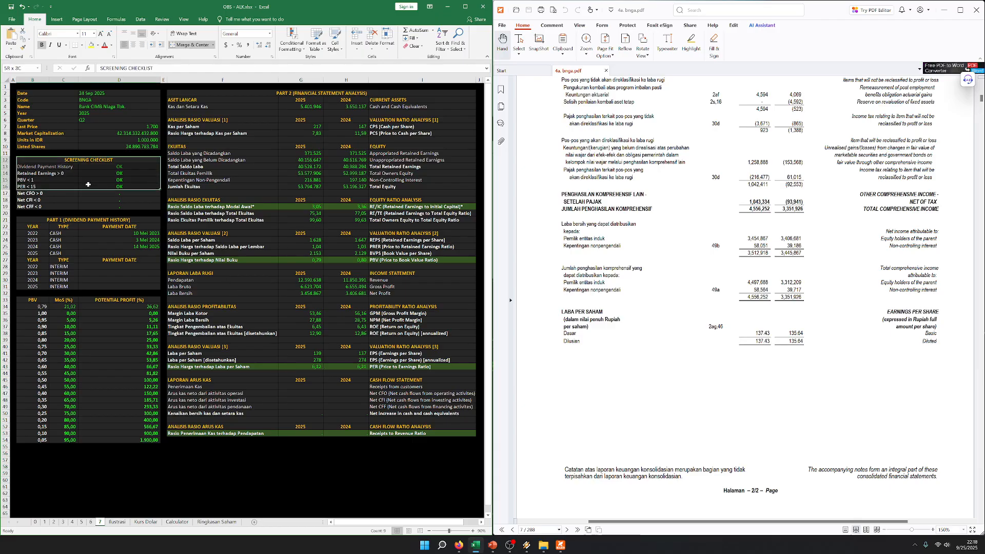
{"action": "key", "text": "ctrl+Home"}
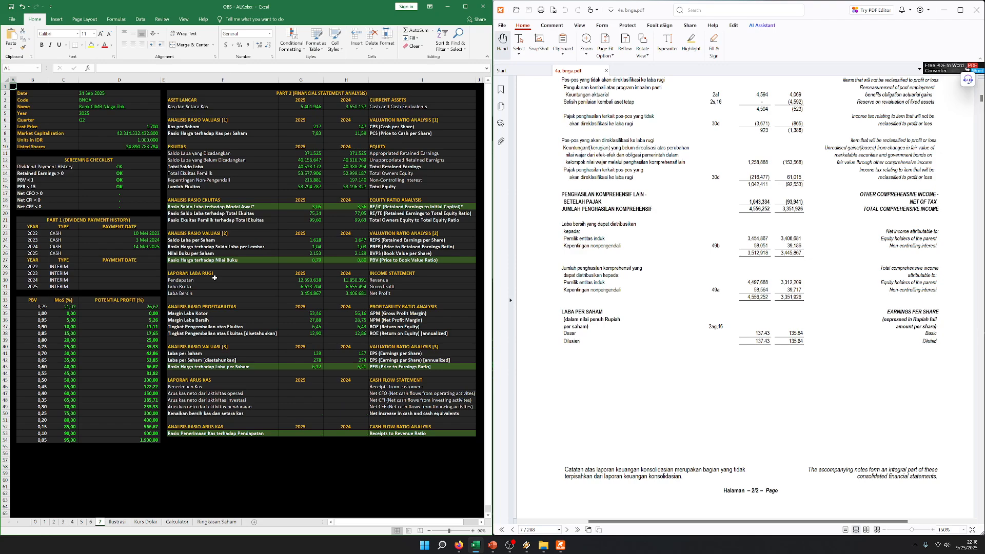
Locate the report's cash flow statement for the worksheet's Laporan Arus Kas section and check the 2025 Pendapatan formula
{"action": "left_click_drag", "start_coordinate": [243, 382], "coordinate": [408, 412]}
{"action": "scroll", "coordinate": [661, 208], "scroll_direction": "down", "scroll_amount": 15}
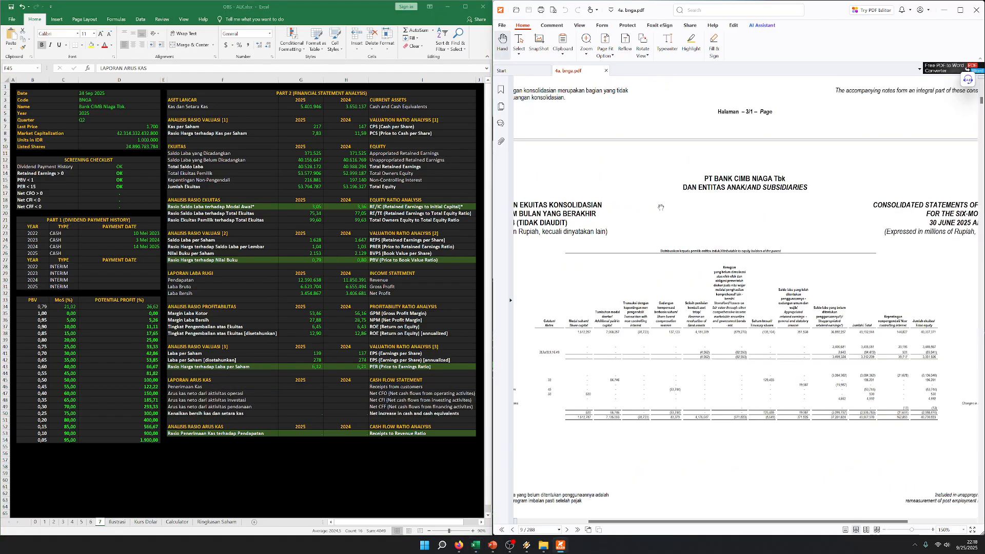
{"action": "scroll", "coordinate": [667, 224], "scroll_direction": "down", "scroll_amount": 10}
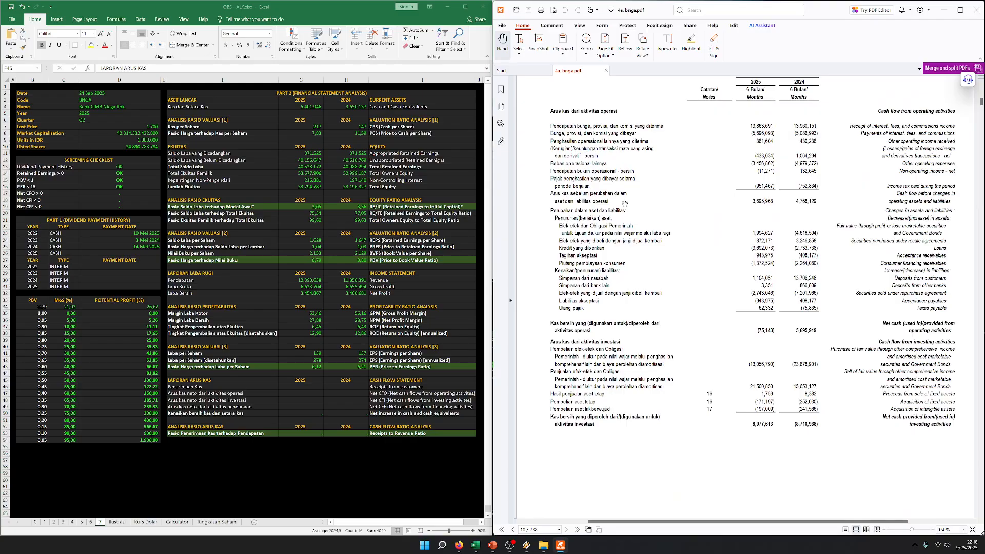
{"action": "left_click", "coordinate": [300, 387]}
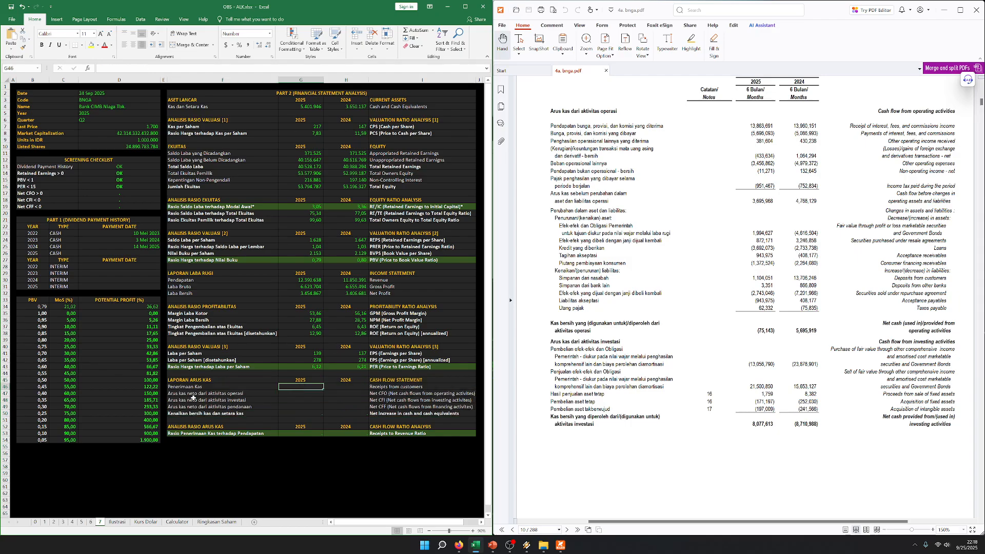
{"action": "left_click_drag", "start_coordinate": [233, 384], "coordinate": [407, 380]}
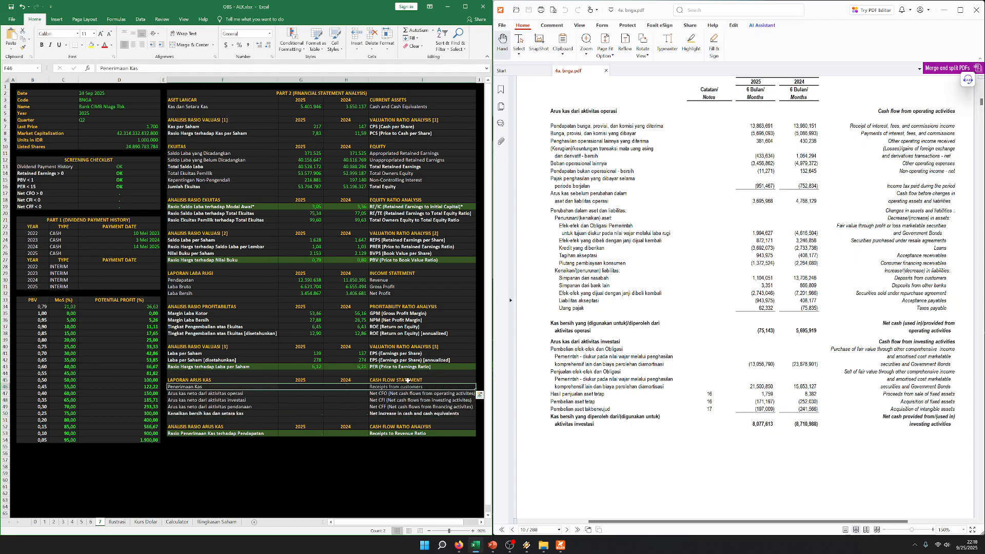
{"action": "left_click", "coordinate": [303, 293]}
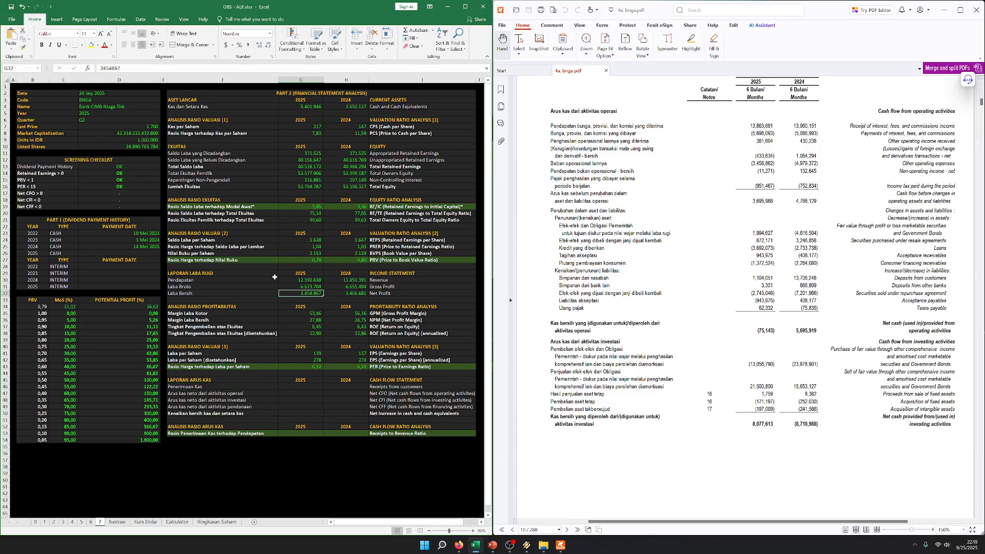
{"action": "key", "text": "Up"}
{"action": "key", "text": "Up"}
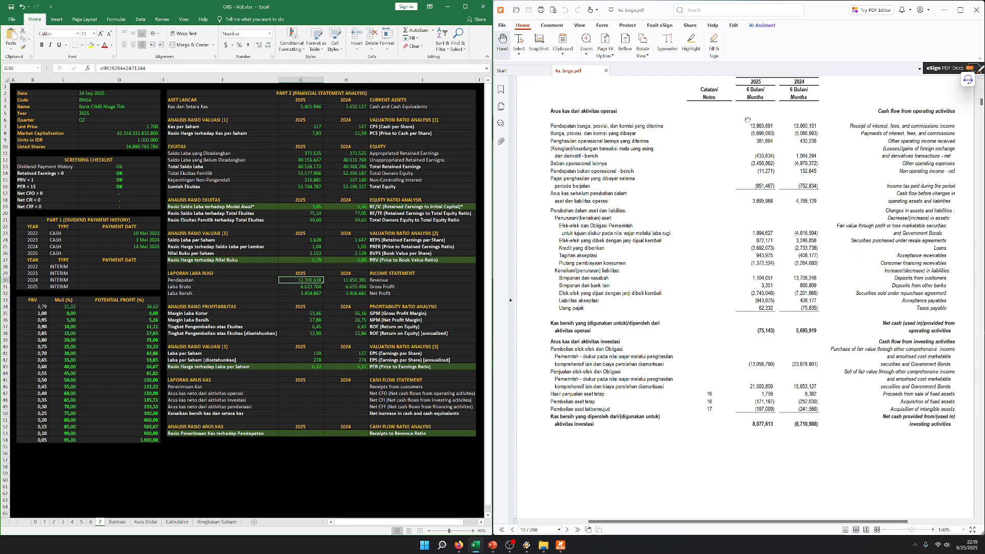
Enter Penerimaan Kas for 2025 as 13863691 from the report's receipt of interest, fees and commissions income
{"action": "key", "text": "Down"}
{"action": "key", "text": "Down"}
{"action": "key", "text": "Down"}
{"action": "key", "text": "Down"}
{"action": "key", "text": "Down"}
{"action": "key", "text": "Down"}
{"action": "key", "text": "Down"}
{"action": "key", "text": "Down"}
{"action": "key", "text": "Down"}
{"action": "key", "text": "Down"}
{"action": "key", "text": "Down"}
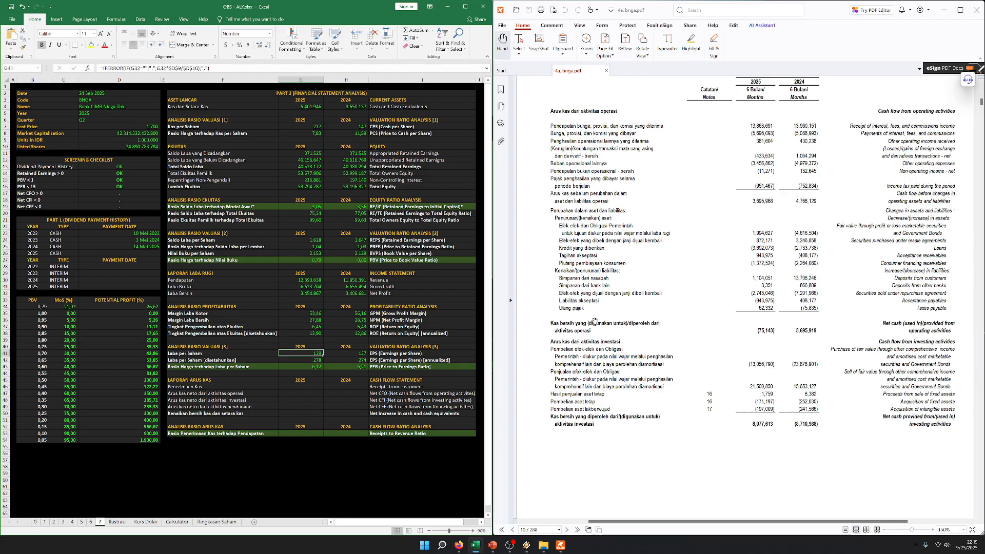
{"action": "key", "text": "Down"}
{"action": "key", "text": "Down"}
{"action": "key", "text": "Down"}
{"action": "key", "text": "Down"}
{"action": "key", "text": "Down"}
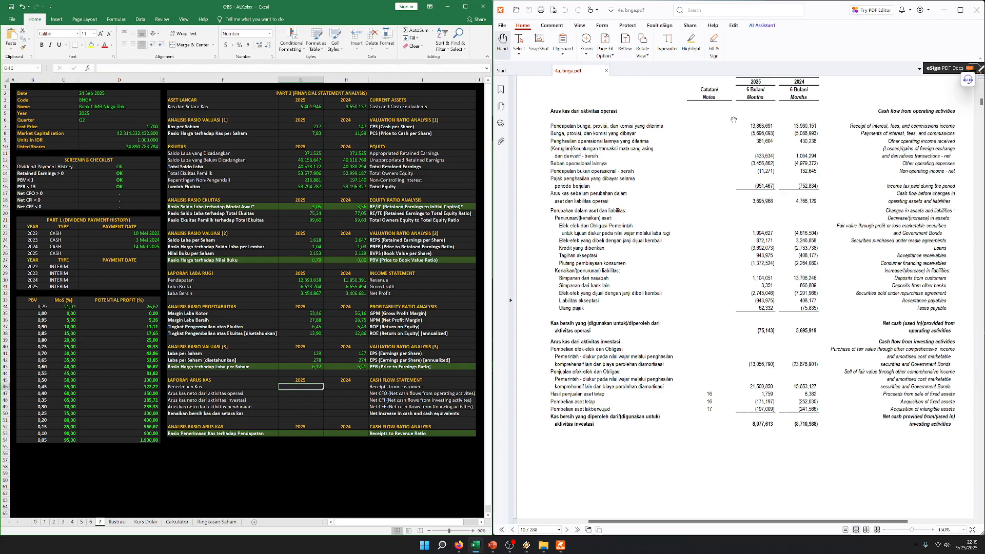
{"action": "type", "text": "13.863.691"}
{"action": "key", "text": "Tab"}
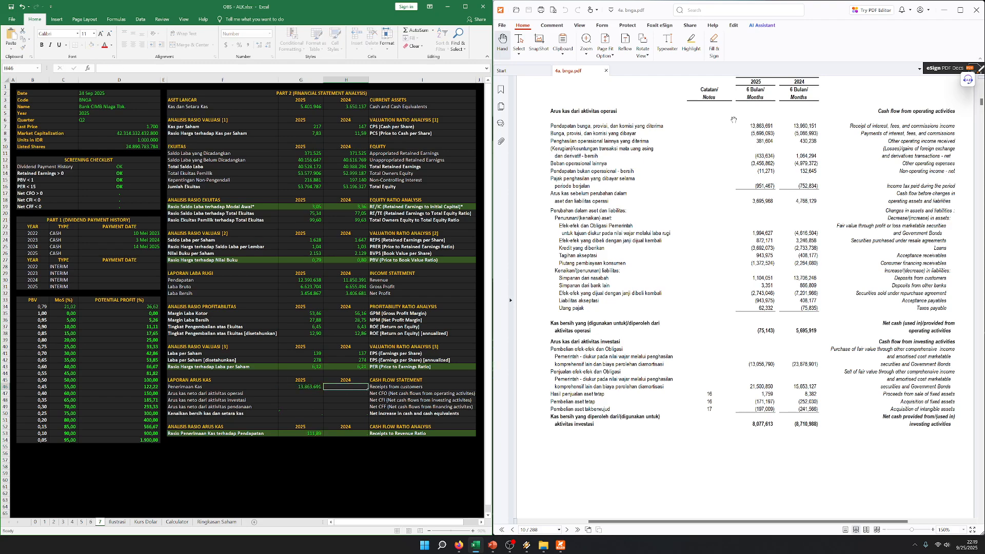
Enter Penerimaan Kas for 2024 as 13960151 from the report's receipt of interest, fees and commissions income
{"action": "type", "text": "13.960.151"}
{"action": "key", "text": "Return"}
{"action": "left_click", "coordinate": [334, 366]}
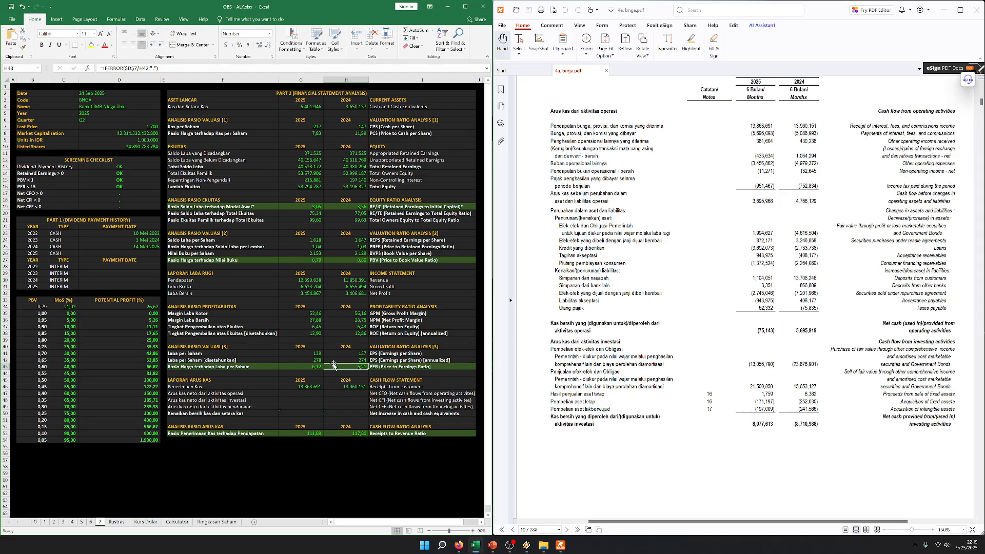
Review the Receipts to Revenue Ratio row for 2025 and 2024 against the 2025 Penerimaan Kas figure
{"action": "left_click", "coordinate": [308, 434]}
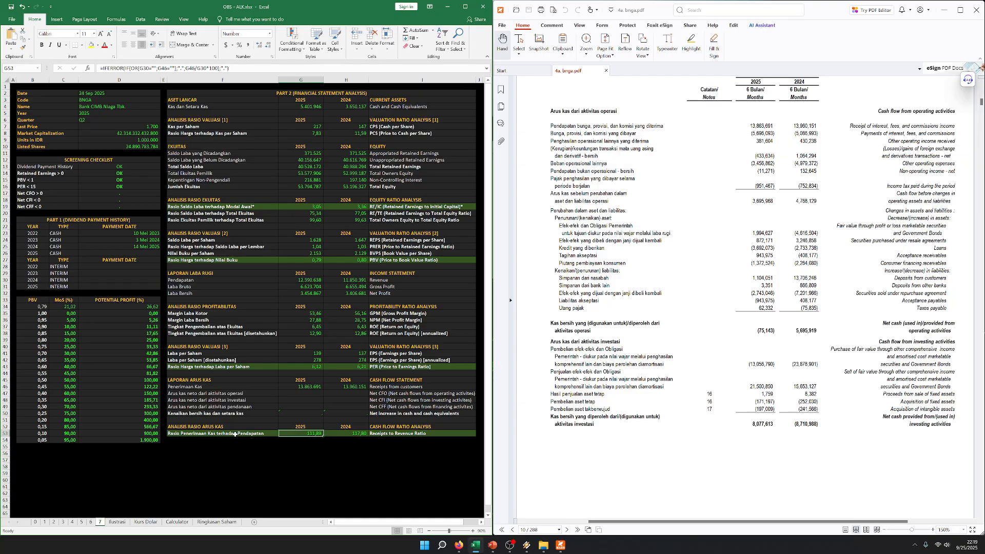
{"action": "left_click_drag", "start_coordinate": [237, 434], "coordinate": [386, 434]}
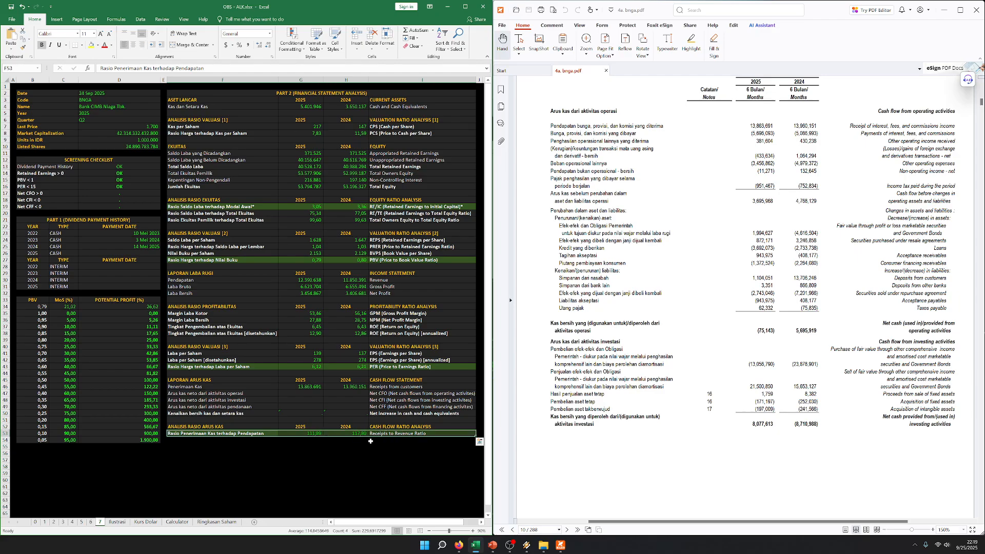
{"action": "left_click", "coordinate": [355, 453]}
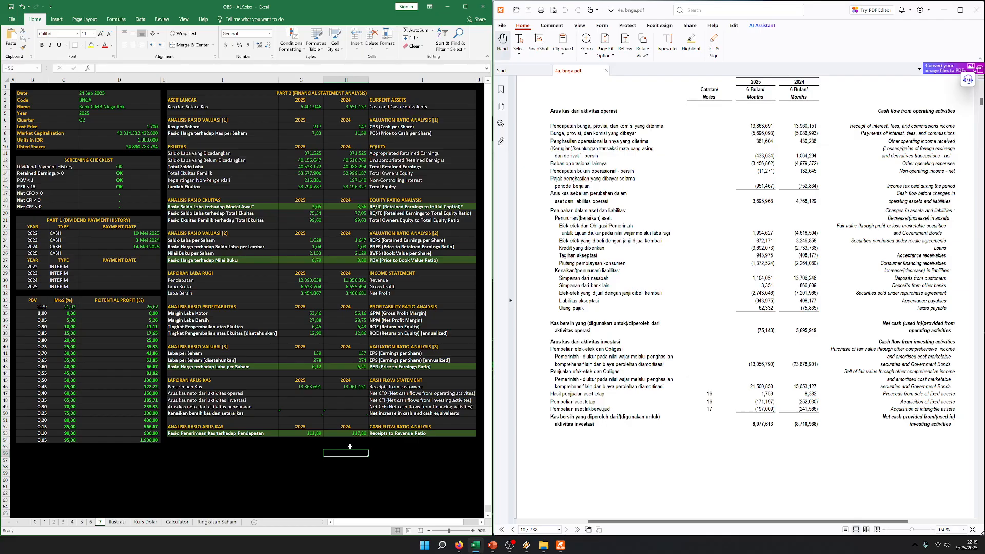
{"action": "left_click", "coordinate": [292, 434]}
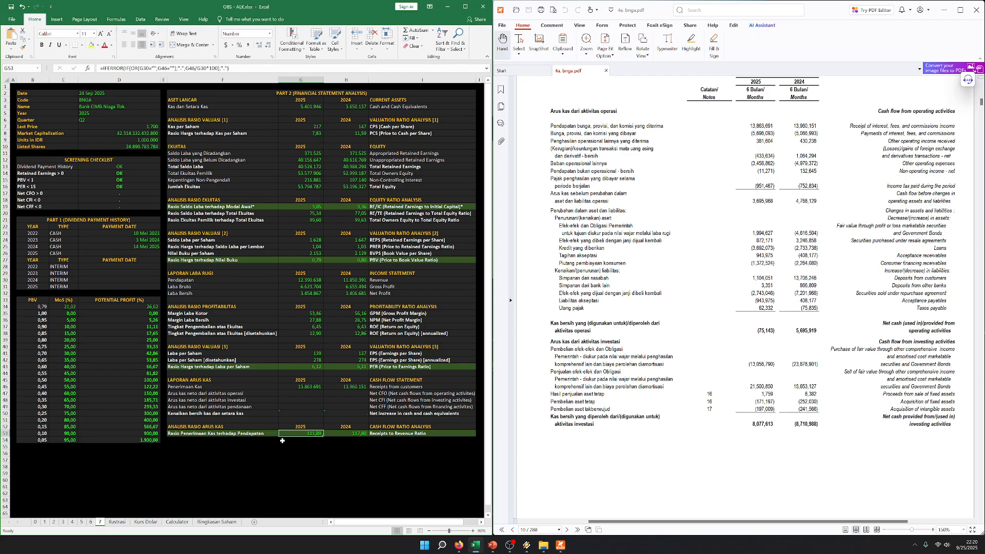
{"action": "left_click", "coordinate": [310, 440]}
{"action": "left_click", "coordinate": [310, 388]}
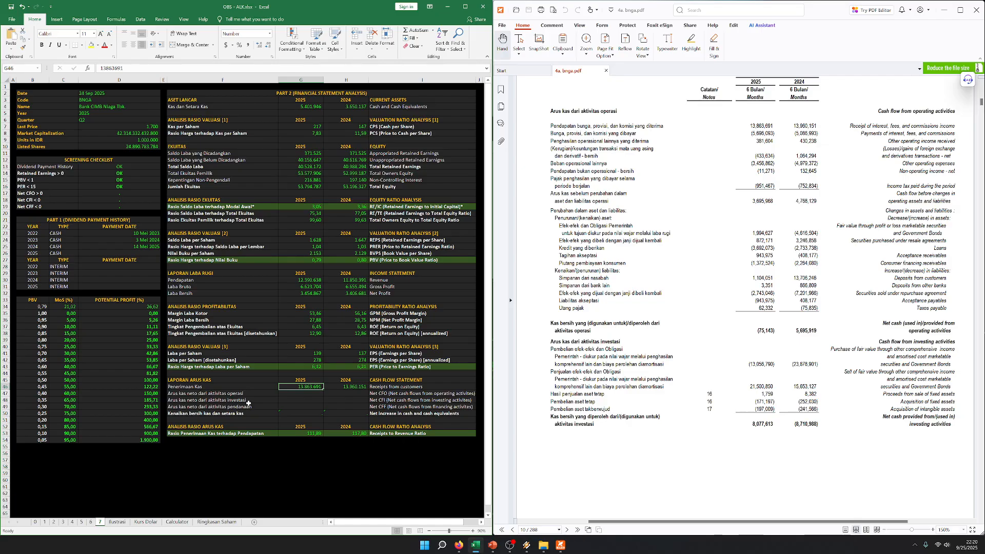
Enter the net cash flows from operating activities as 3695968 for 2025 and 4768129 for 2024
{"action": "left_click_drag", "start_coordinate": [245, 394], "coordinate": [473, 394]}
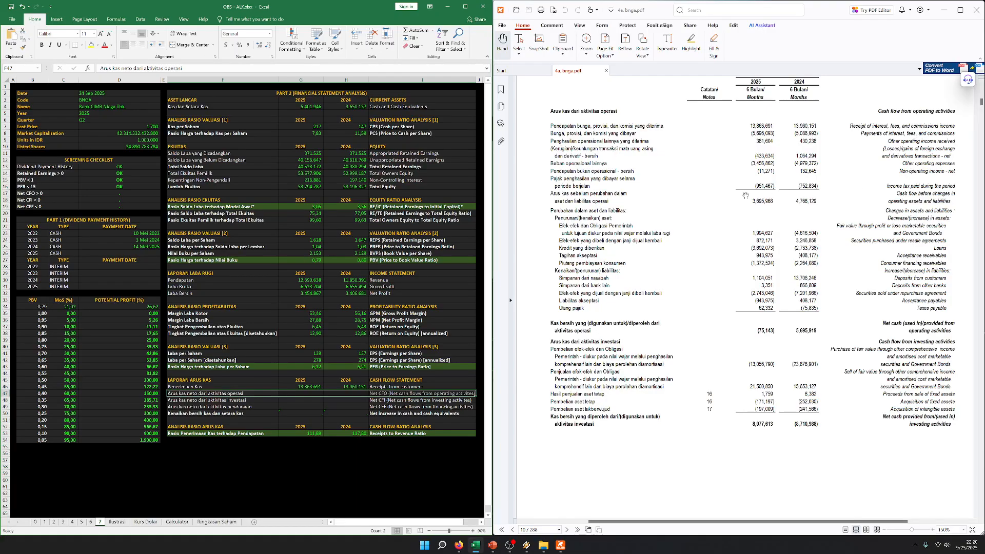
{"action": "key", "text": "Left"}
{"action": "key", "text": "Right"}
{"action": "key", "text": "Right"}
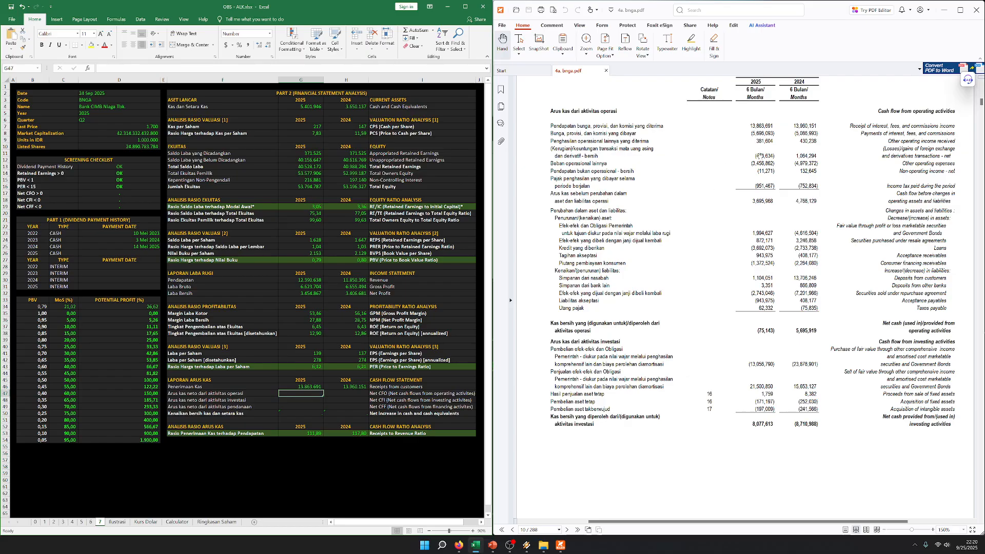
{"action": "key", "text": "Left"}
{"action": "key", "text": "Right"}
{"action": "type", "text": "3.695.9"}
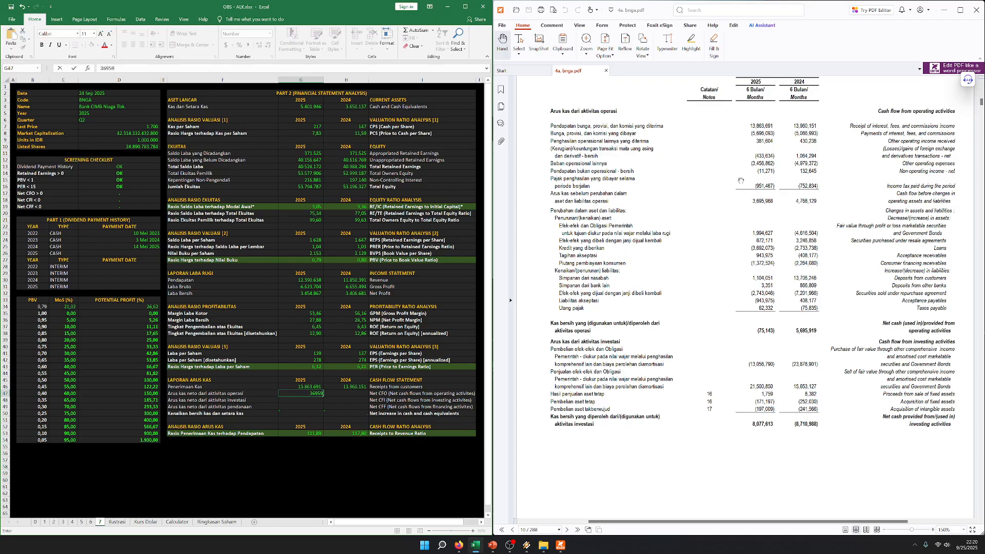
{"action": "type", "text": "68"}
{"action": "key", "text": "Tab"}
{"action": "type", "text": "4.768.129"}
{"action": "key", "text": "shift+Tab"}
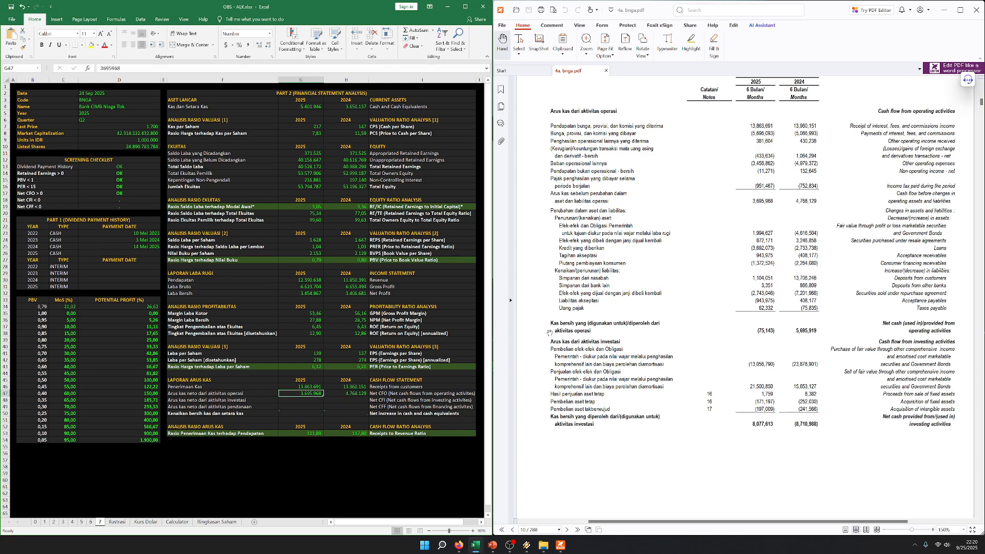
Enter the report's net cash flows from investing activities as 8077613 for 2025 and -8710988 for 2024
{"action": "scroll", "coordinate": [612, 270], "scroll_direction": "down", "scroll_amount": 3}
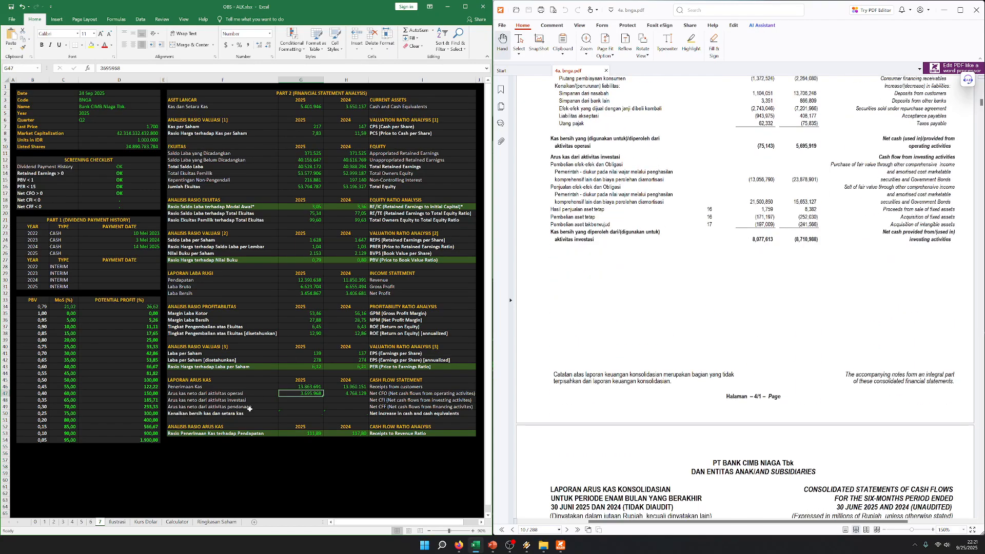
{"action": "left_click_drag", "start_coordinate": [250, 401], "coordinate": [471, 400]}
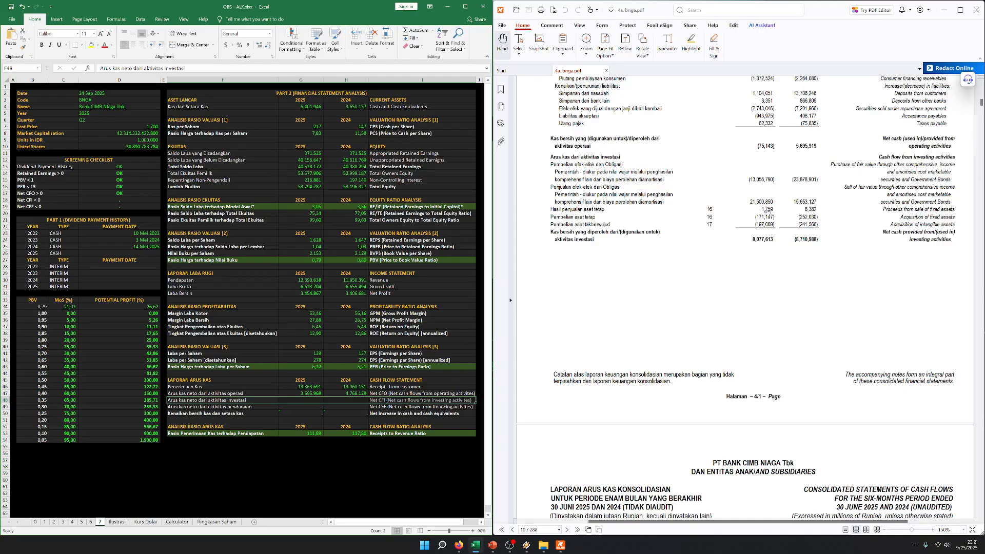
{"action": "key", "text": "Left"}
{"action": "key", "text": "Right"}
{"action": "key", "text": "Right"}
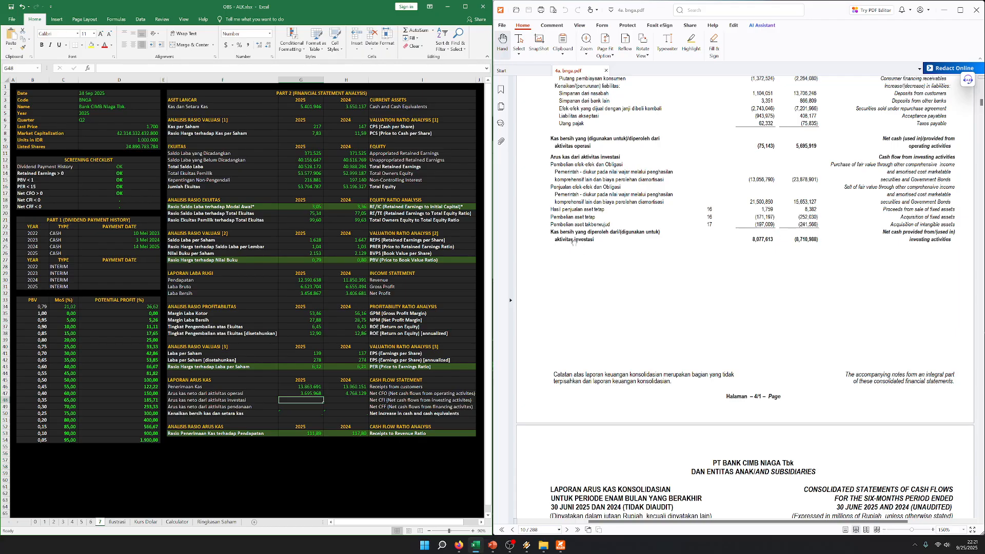
{"action": "type", "text": "8.0"}
{"action": "type", "text": "77.61"}
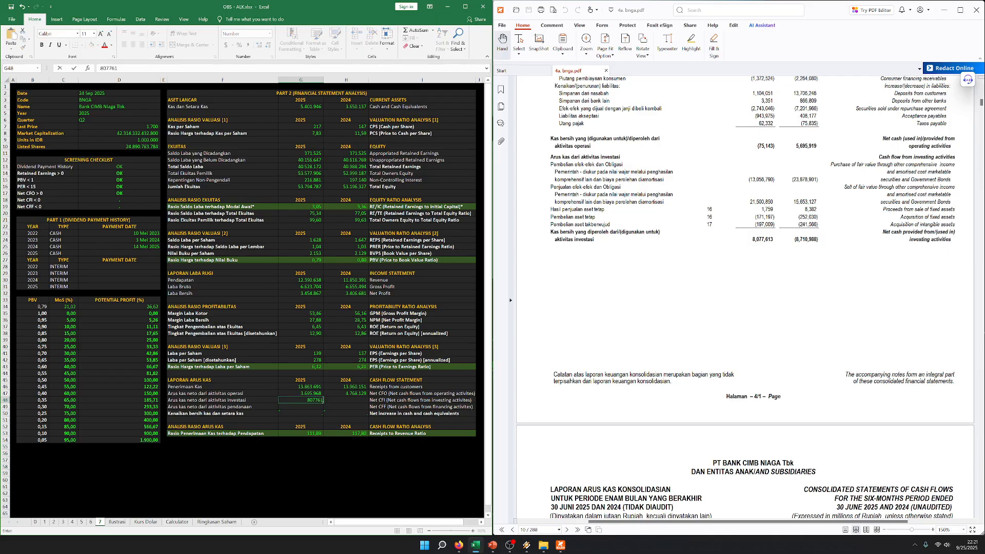
{"action": "type", "text": "3"}
{"action": "key", "text": "Tab"}
{"action": "type", "text": "-87109"}
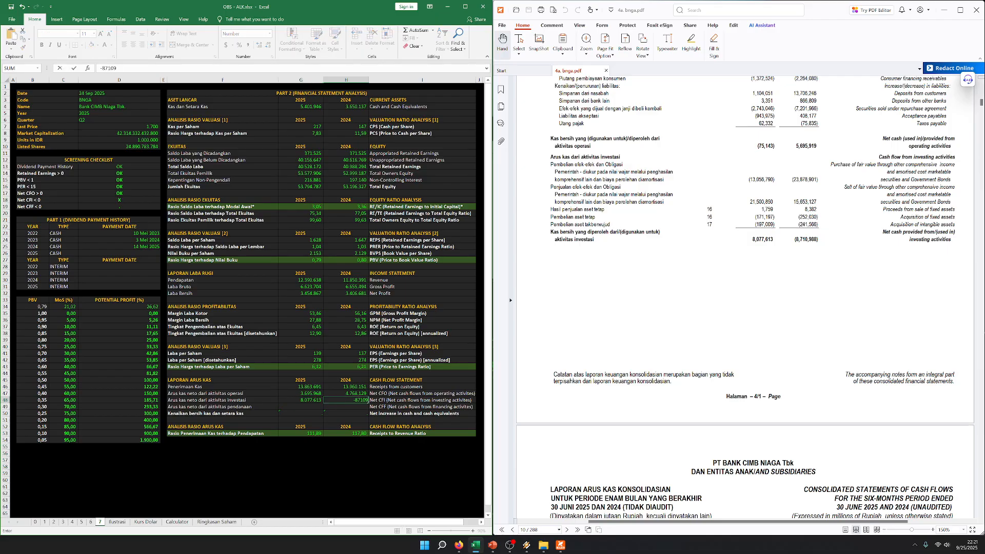
{"action": "type", "text": "88"}
{"action": "key", "text": "Return"}
{"action": "key", "text": "Up"}
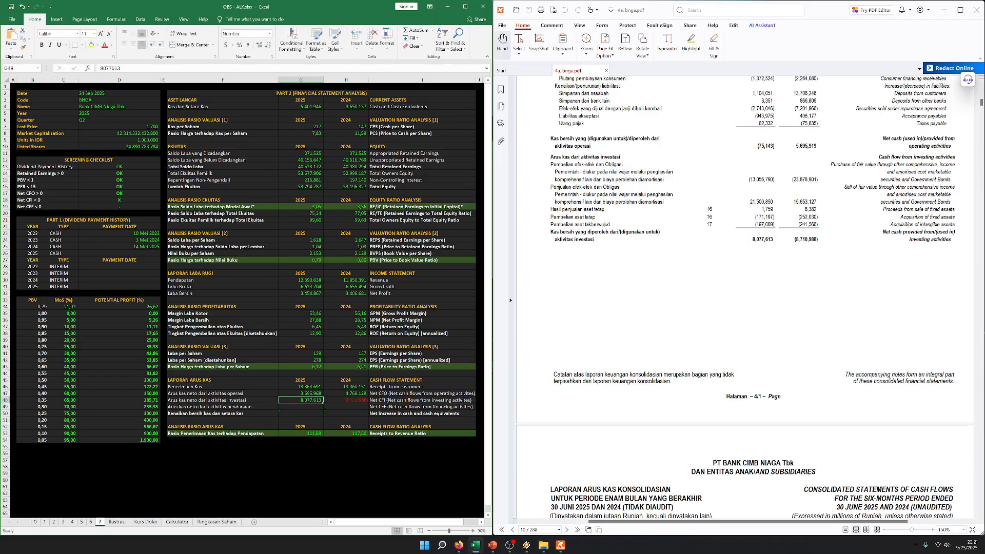
Enter the report's net cash flows from financing activities as -5895333 for 2025 and -440062 for 2024
{"action": "left_click", "coordinate": [685, 238]}
{"action": "scroll", "coordinate": [657, 241], "scroll_direction": "down", "scroll_amount": 6}
{"action": "scroll", "coordinate": [655, 242], "scroll_direction": "up", "scroll_amount": 5}
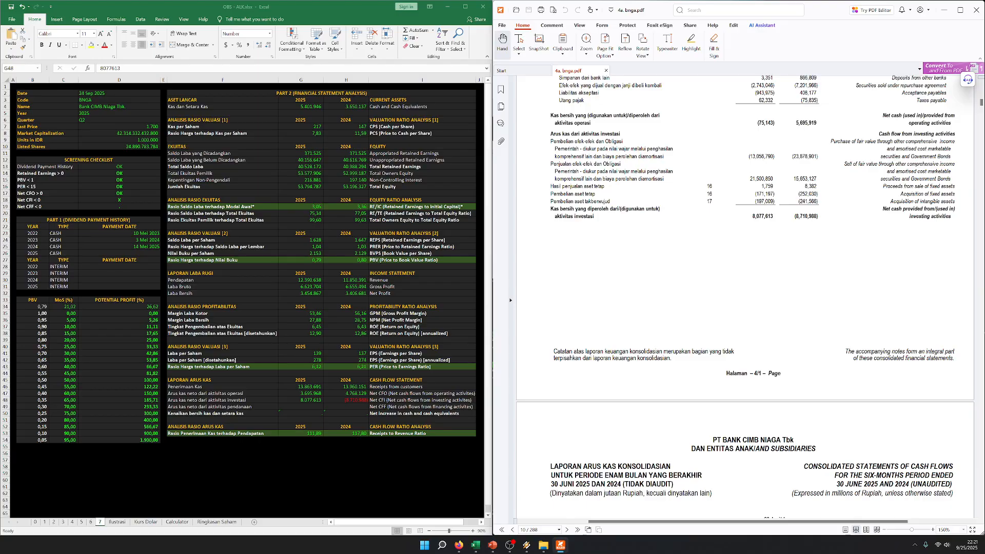
{"action": "scroll", "coordinate": [769, 178], "scroll_direction": "down", "scroll_amount": 6}
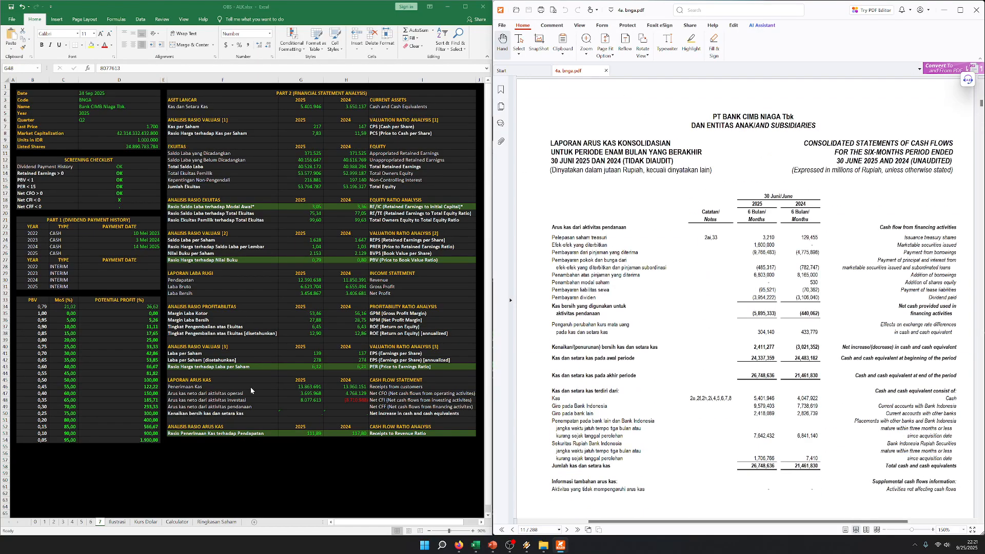
{"action": "left_click", "coordinate": [259, 398]}
{"action": "left_click", "coordinate": [284, 398]}
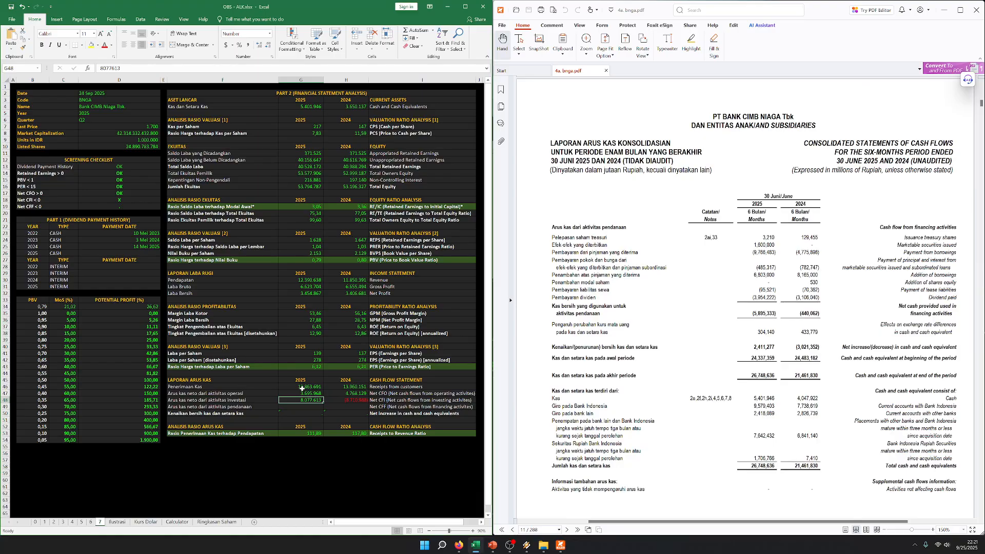
{"action": "key", "text": "Down"}
{"action": "key", "text": "Left"}
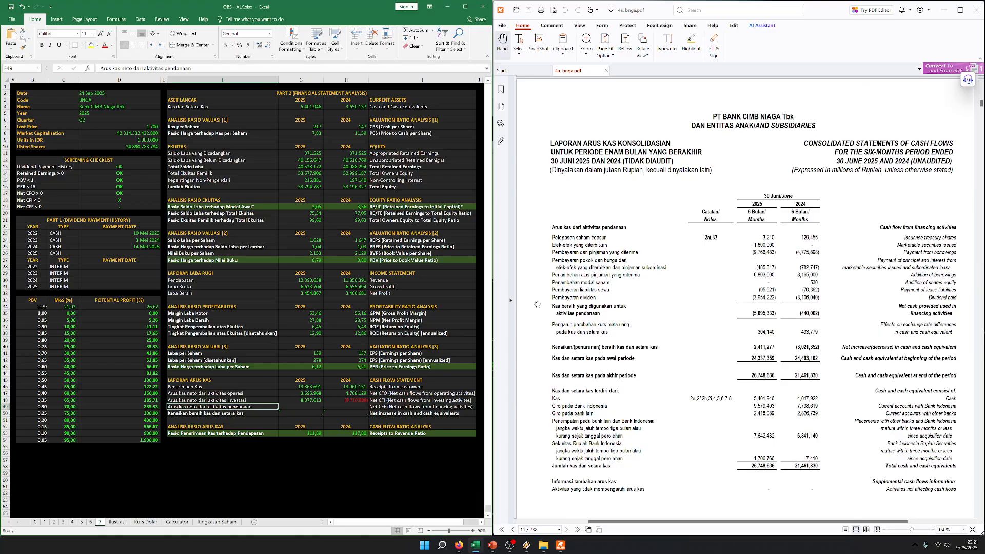
{"action": "left_click_drag", "start_coordinate": [259, 407], "coordinate": [359, 407]}
{"action": "left_click", "coordinate": [306, 407]}
{"action": "scroll", "coordinate": [754, 264], "scroll_direction": "down", "scroll_amount": 3}
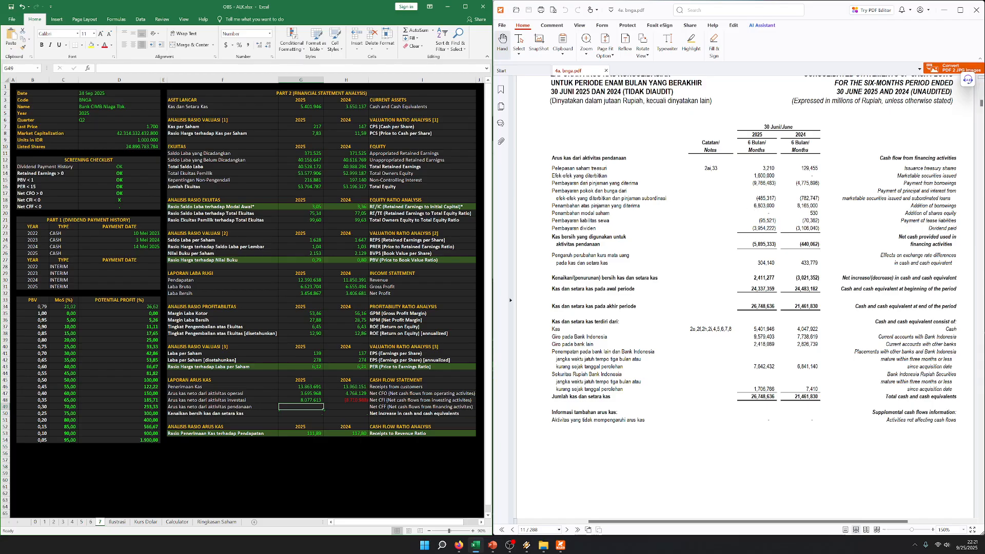
{"action": "type", "text": "="}
{"action": "type", "text": "589"}
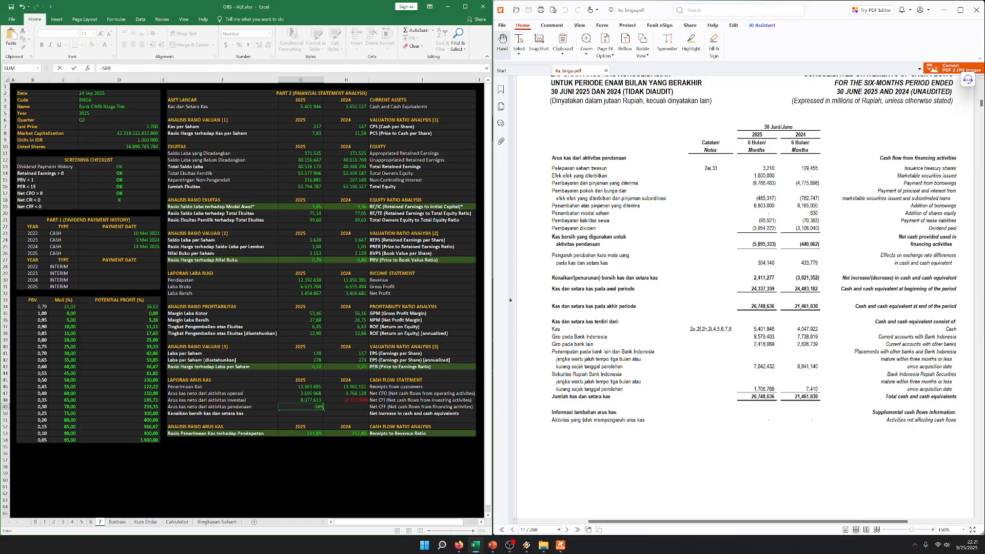
{"action": "type", "text": "5333"}
{"action": "key", "text": "Tab"}
{"action": "type", "text": "-"}
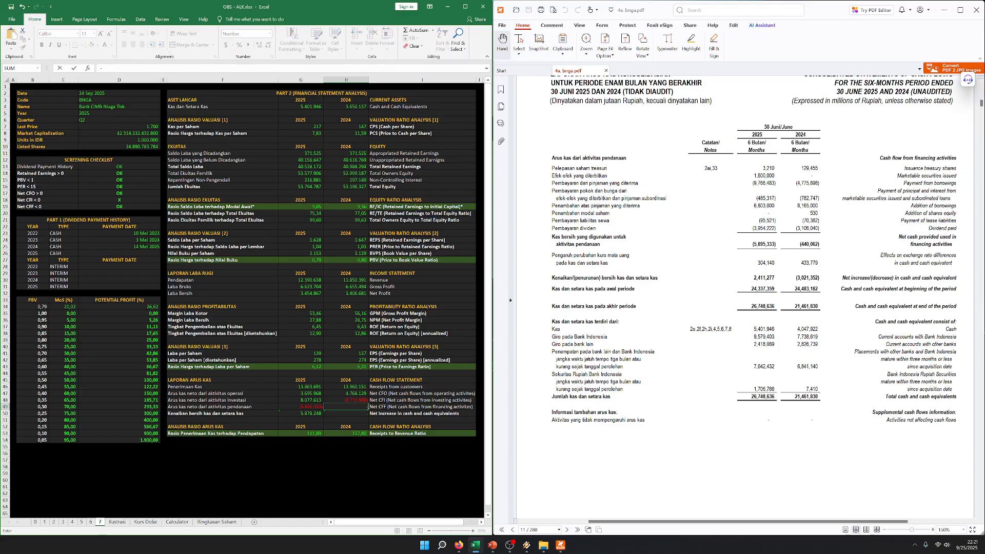
{"action": "type", "text": "440062"}
{"action": "key", "text": "Return"}
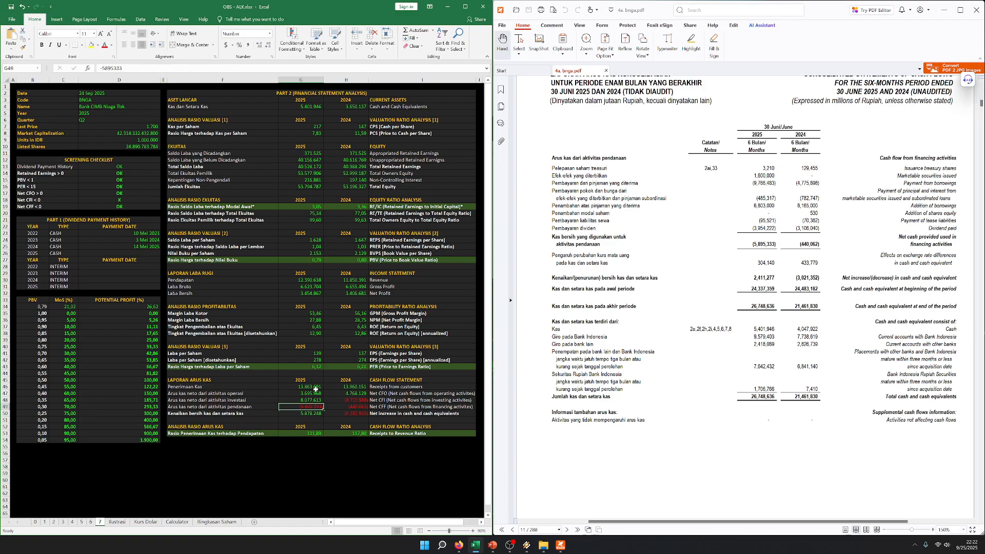
Compare the operating, investing and financing net cash flows for 2025 and 2024 in the Laporan Arus Kas section
{"action": "left_click_drag", "start_coordinate": [310, 393], "coordinate": [360, 394]}
{"action": "left_click", "coordinate": [346, 420]}
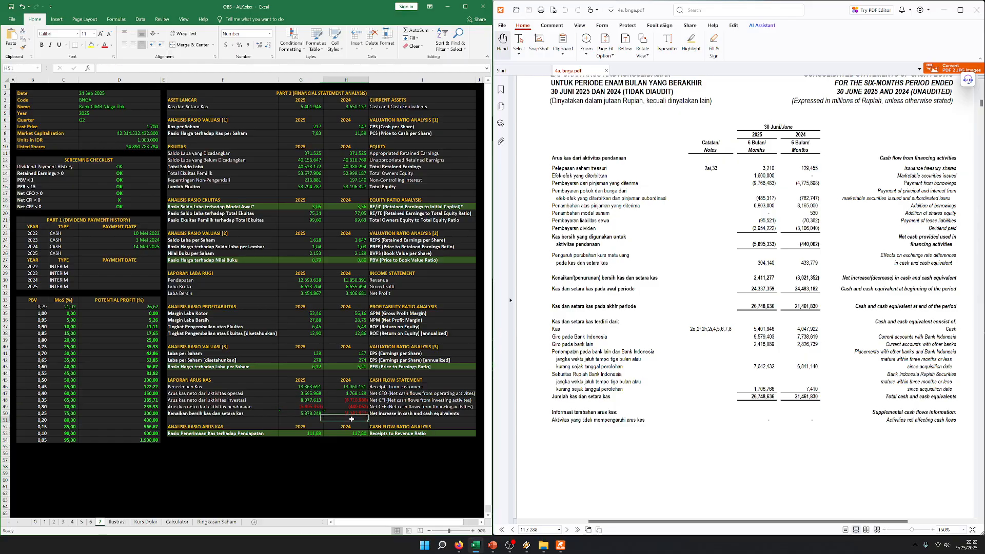
{"action": "left_click", "coordinate": [302, 400]}
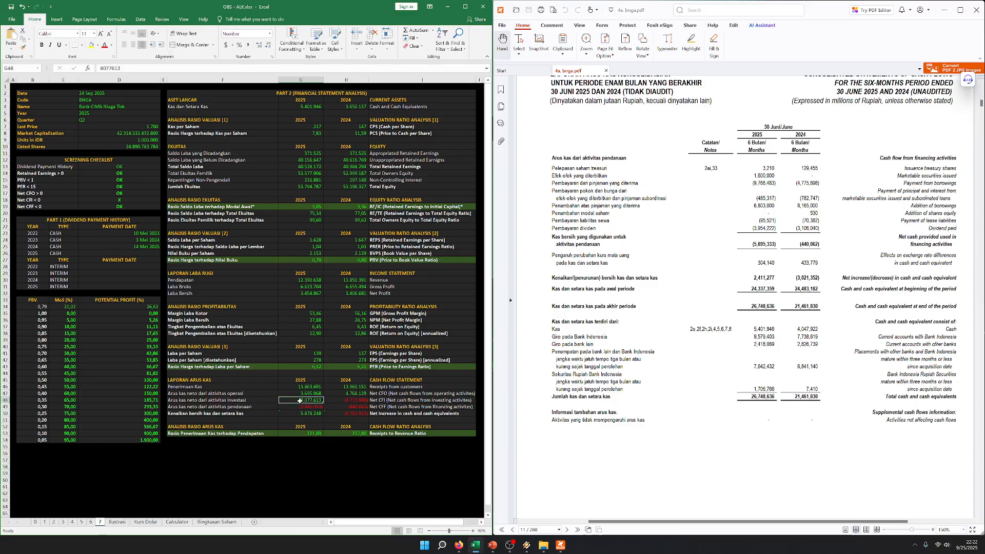
{"action": "key", "text": "Down"}
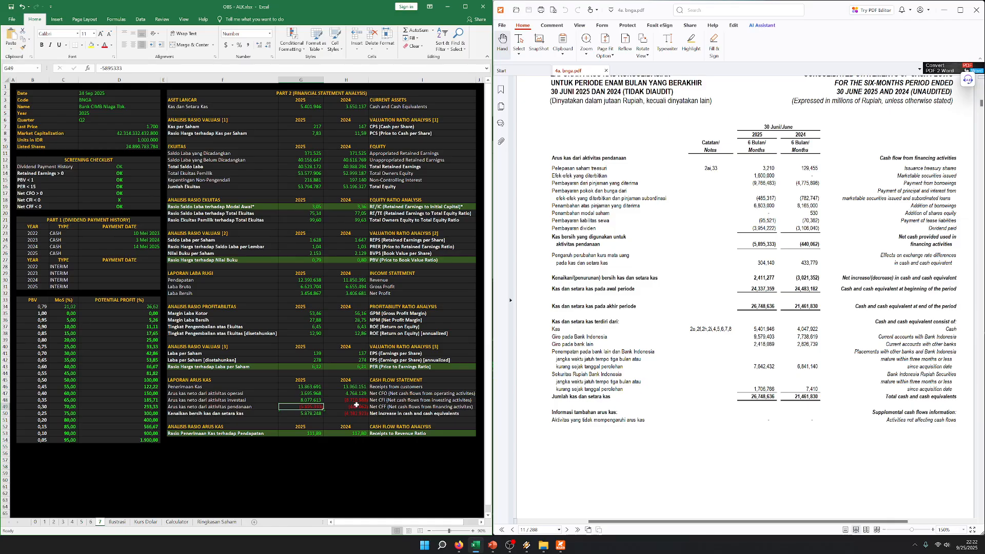
{"action": "left_click", "coordinate": [317, 421]}
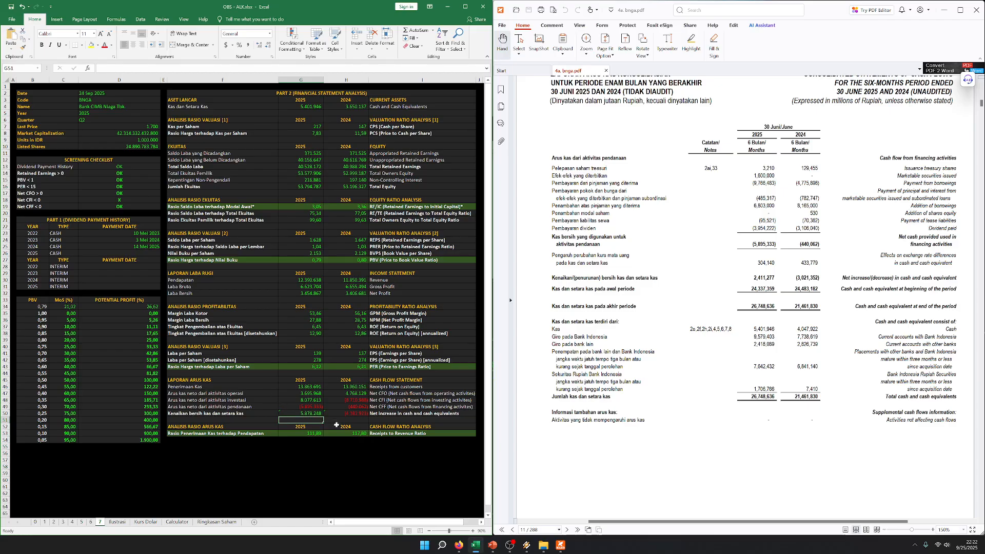
{"action": "left_click", "coordinate": [306, 408]}
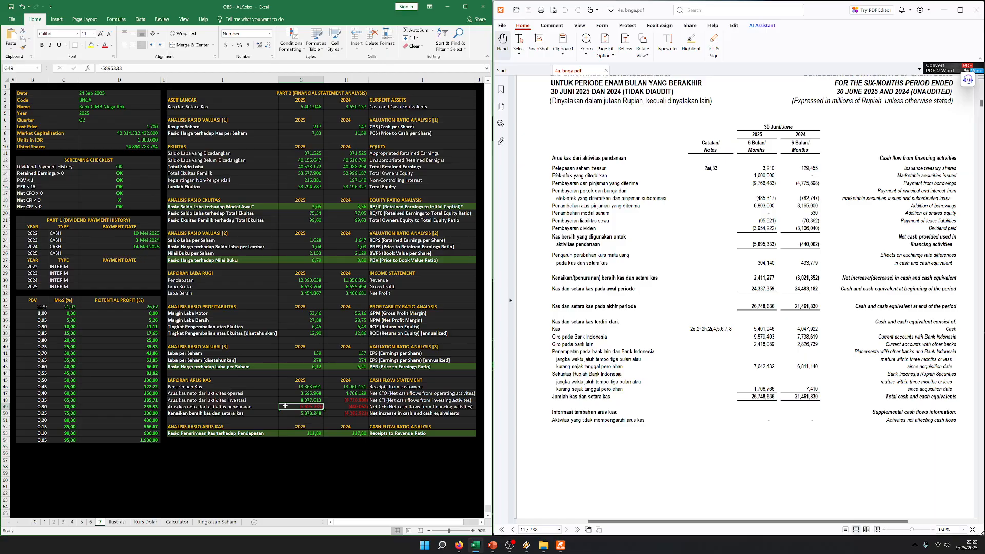
{"action": "left_click", "coordinate": [309, 399]}
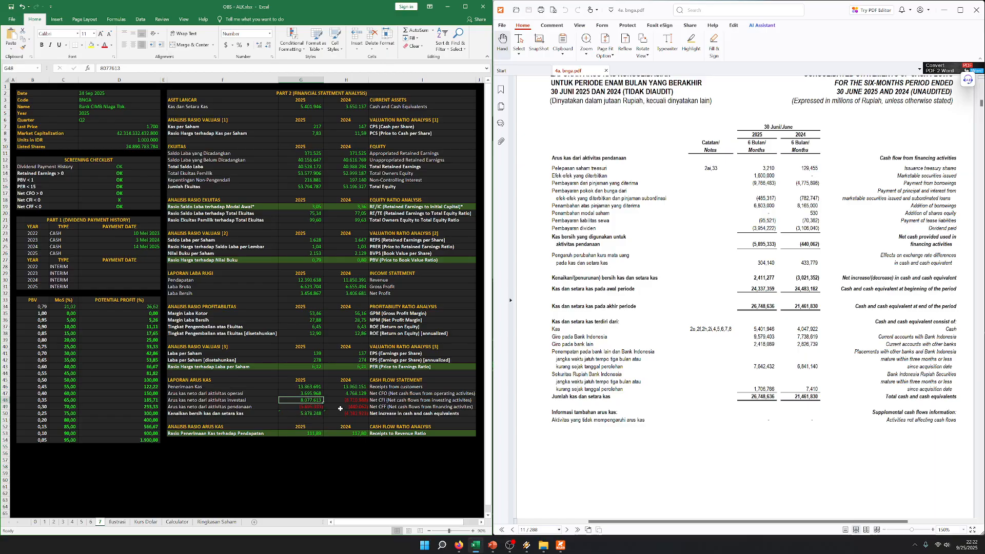
{"action": "left_click", "coordinate": [315, 395]}
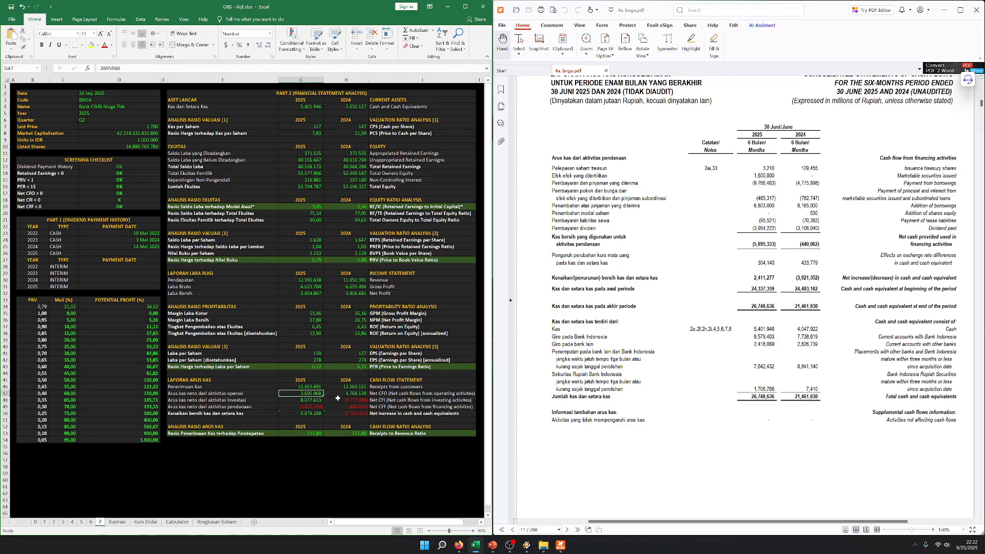
{"action": "left_click", "coordinate": [314, 407]}
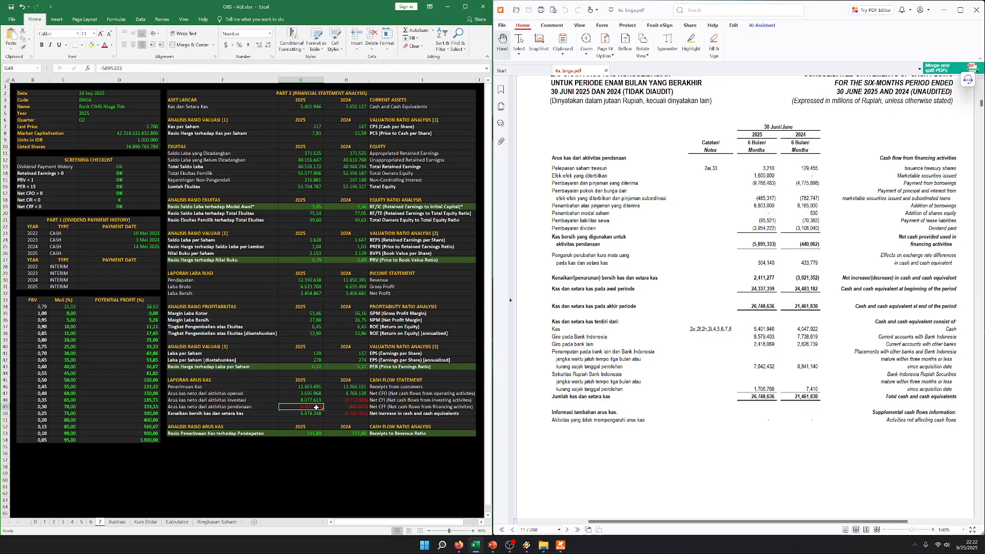
{"action": "left_click", "coordinate": [301, 399]}
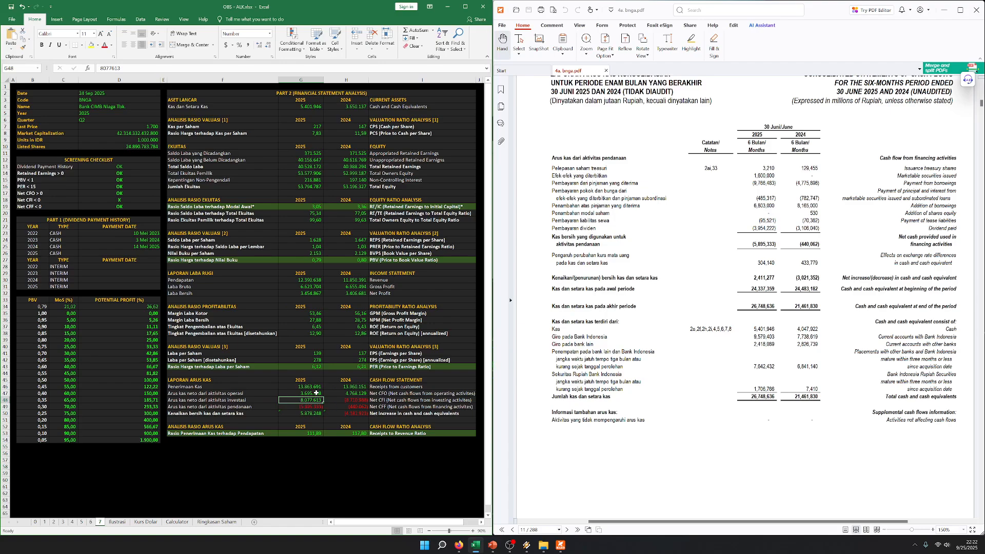
{"action": "left_click_drag", "start_coordinate": [314, 399], "coordinate": [347, 400]}
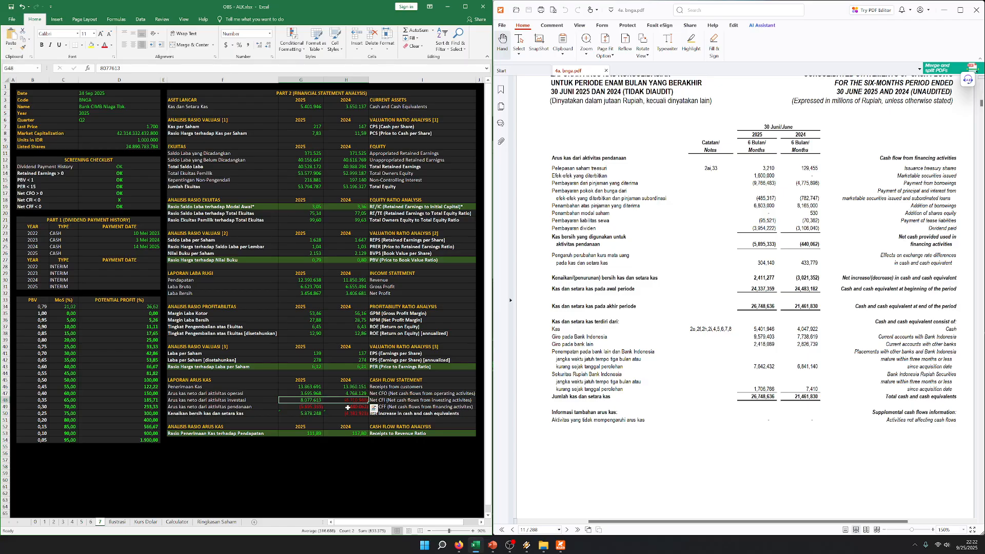
{"action": "left_click", "coordinate": [347, 407]}
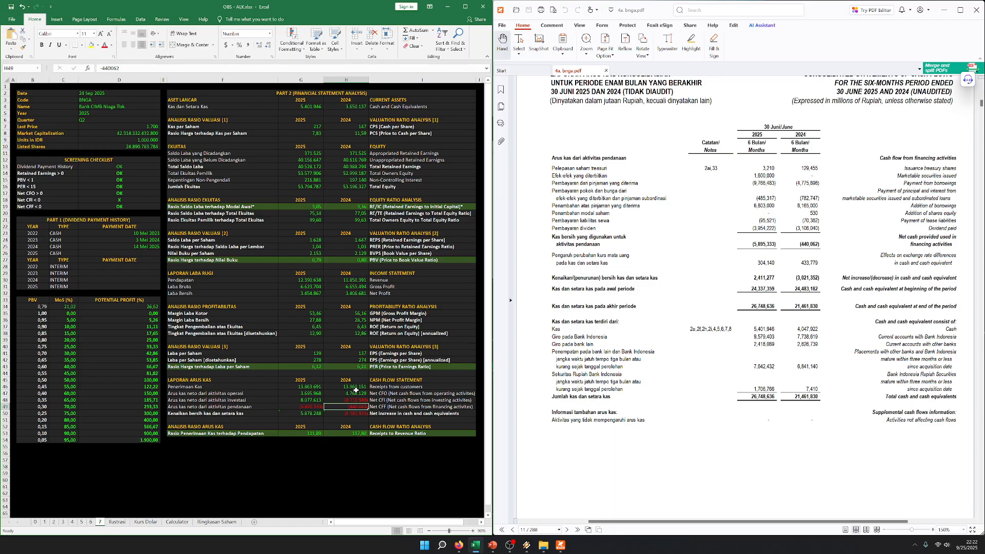
Review the net increase in cash against the operating, investing and financing cash flows for 2025 and 2024 in the Laporan Arus Kas section
{"action": "left_click", "coordinate": [341, 412]}
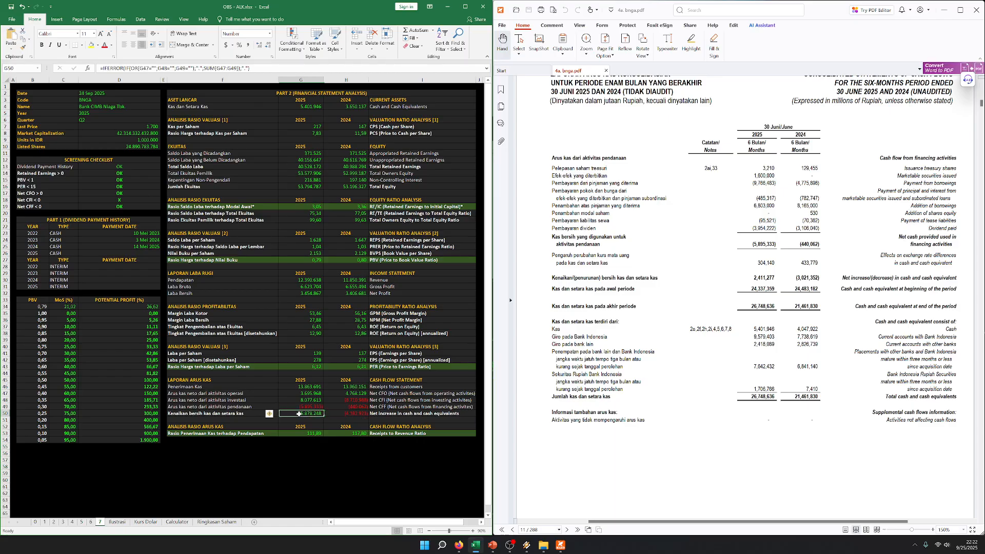
{"action": "left_click_drag", "start_coordinate": [313, 394], "coordinate": [351, 411]}
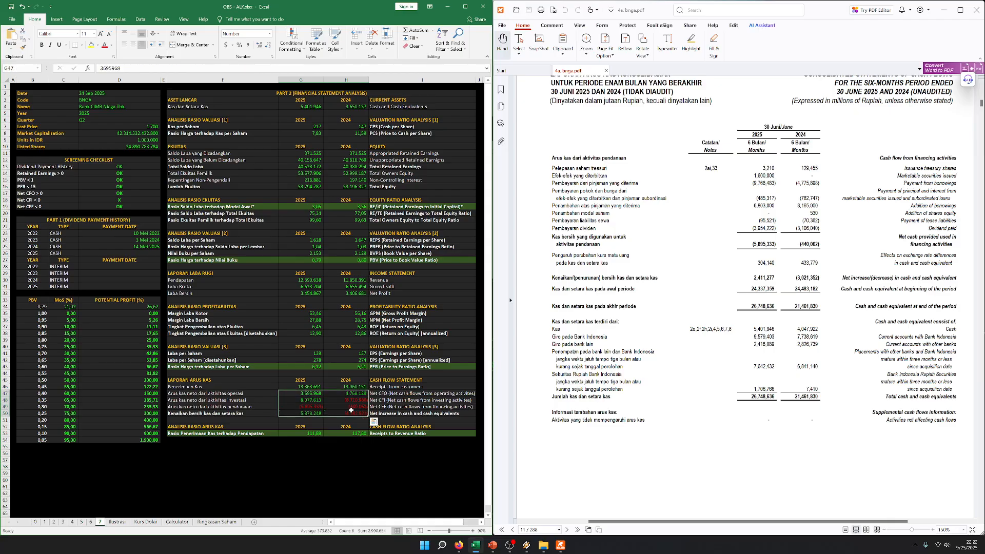
{"action": "left_click", "coordinate": [231, 407]}
{"action": "left_click_drag", "start_coordinate": [191, 414], "coordinate": [374, 389]}
{"action": "left_click", "coordinate": [372, 396]}
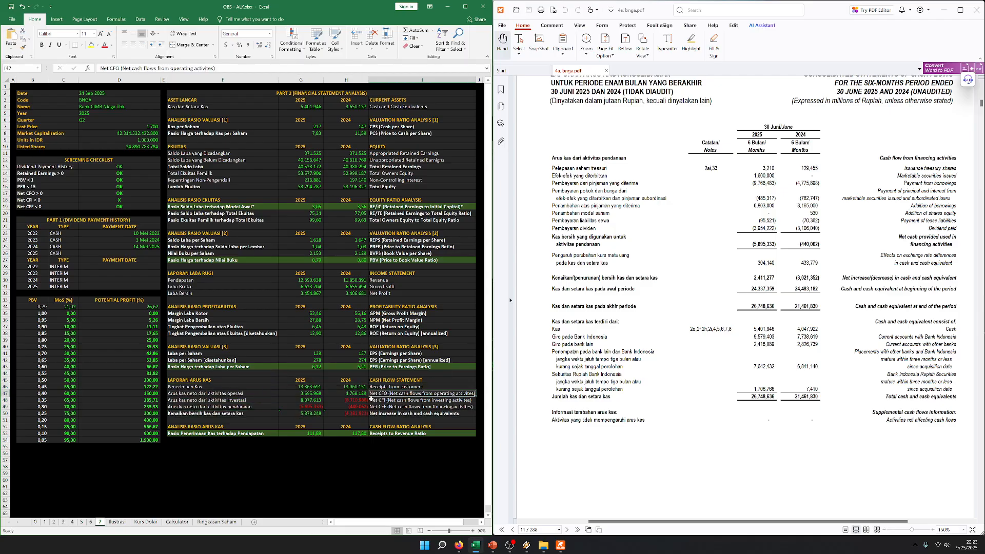
{"action": "left_click", "coordinate": [347, 400]}
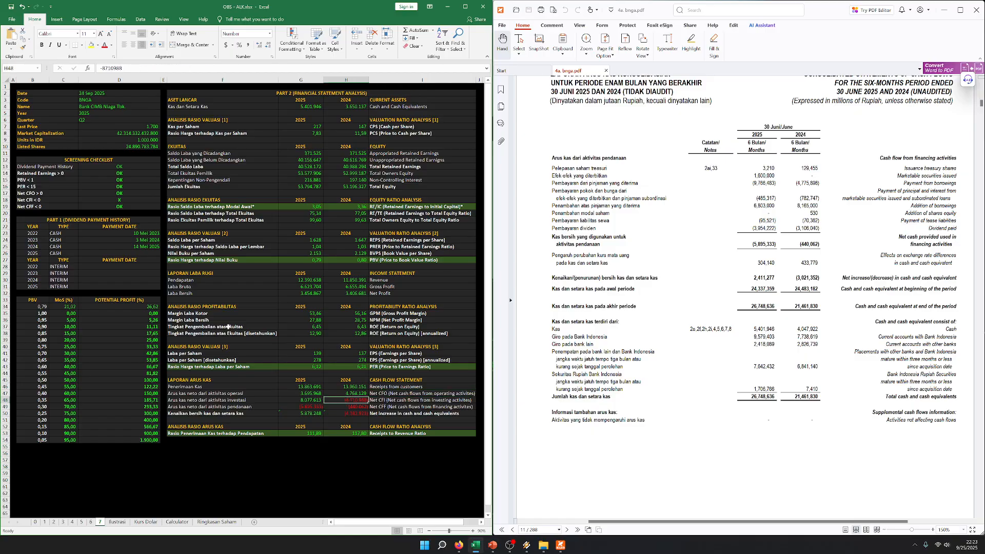
Examine the cash dividend payment dates for 2022 to 2024 in the Dividend Payment History table
{"action": "left_click", "coordinate": [14, 86]}
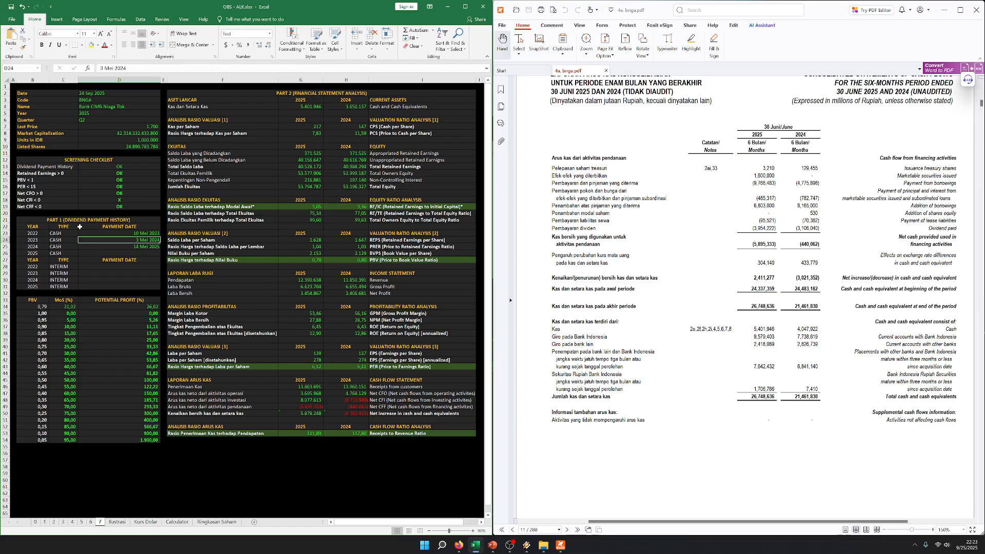
{"action": "left_click_drag", "start_coordinate": [77, 220], "coordinate": [76, 261]}
{"action": "left_click_drag", "start_coordinate": [81, 250], "coordinate": [85, 247]}
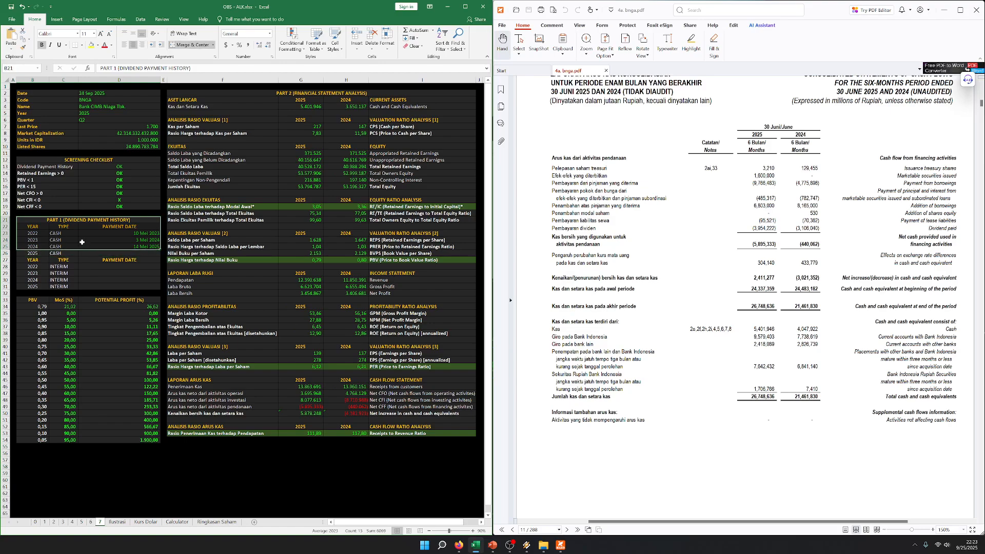
Check the 2025 retained earnings to initial capital ratio and the price to book value ratio with its potential profit
{"action": "left_click", "coordinate": [172, 221]}
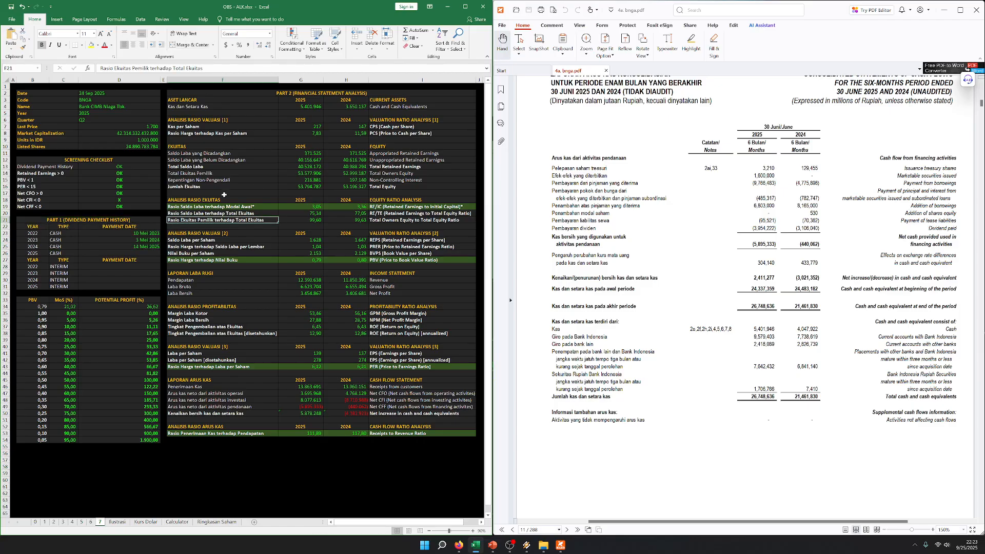
{"action": "left_click", "coordinate": [310, 208]}
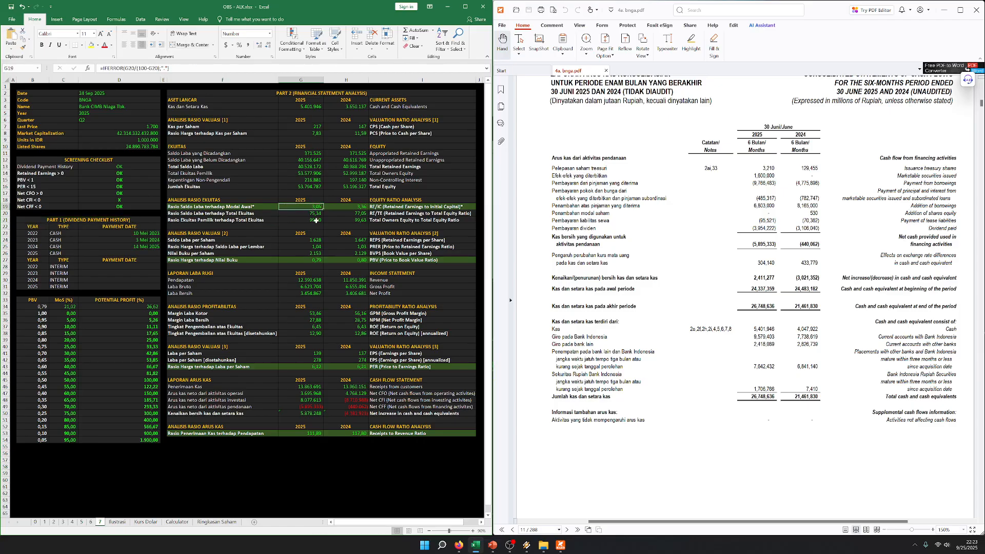
{"action": "left_click", "coordinate": [317, 262]}
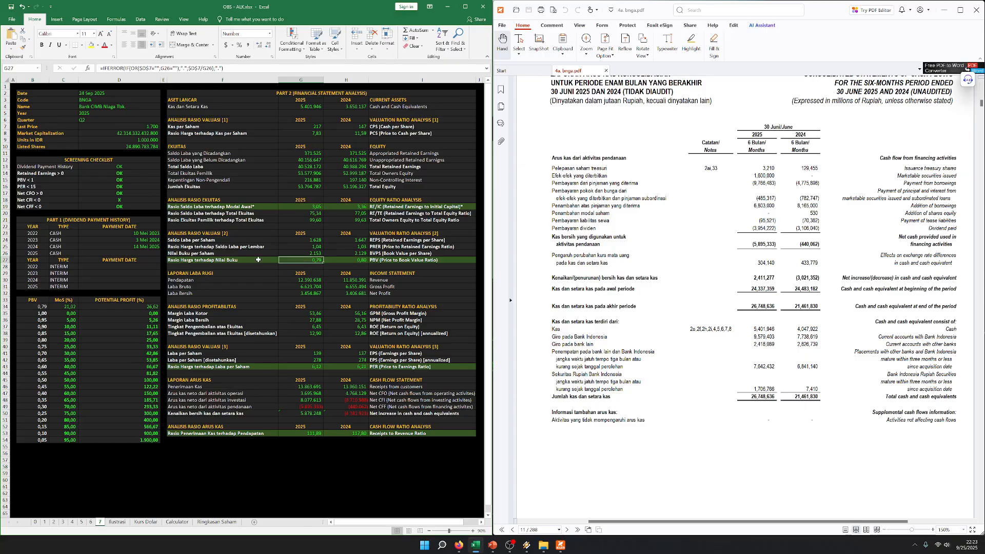
{"action": "left_click_drag", "start_coordinate": [257, 260], "coordinate": [378, 256]}
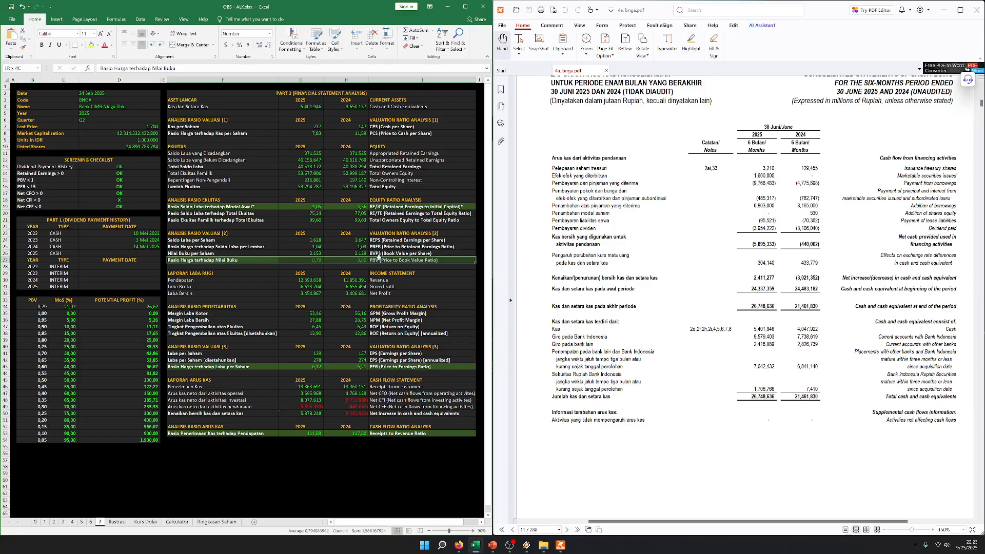
{"action": "left_click", "coordinate": [137, 307]}
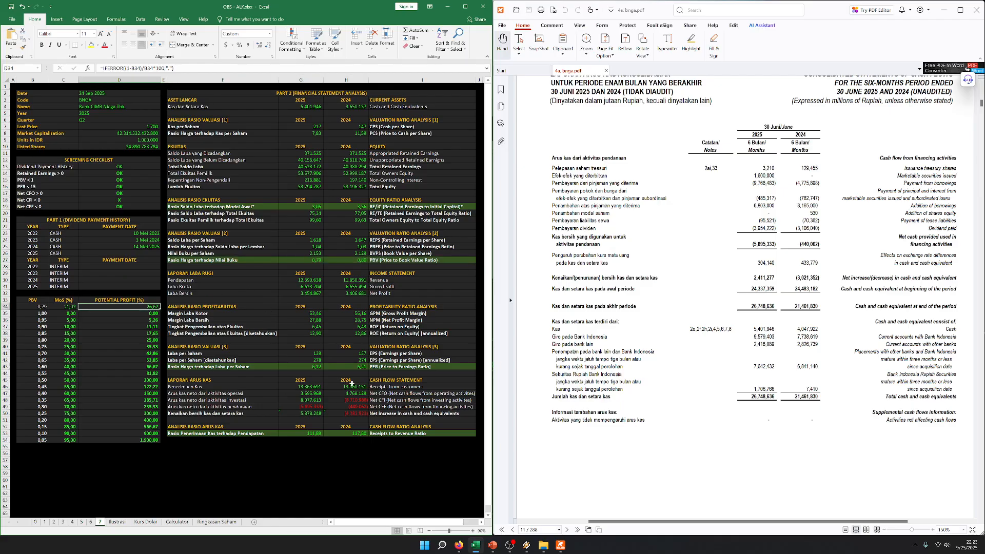
Review the income statement and PER figures, along with the operating, investing and financing cash flow rows
{"action": "left_click_drag", "start_coordinate": [260, 295], "coordinate": [392, 292]}
{"action": "left_click", "coordinate": [371, 367]}
{"action": "left_click_drag", "start_coordinate": [370, 367], "coordinate": [338, 411]}
{"action": "left_click", "coordinate": [336, 413]}
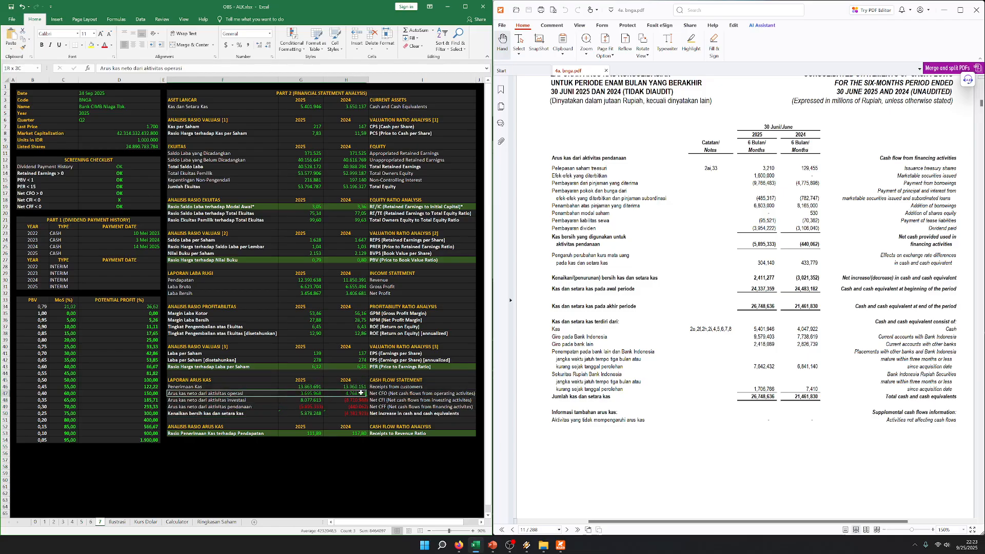
{"action": "left_click_drag", "start_coordinate": [251, 401], "coordinate": [395, 409]}
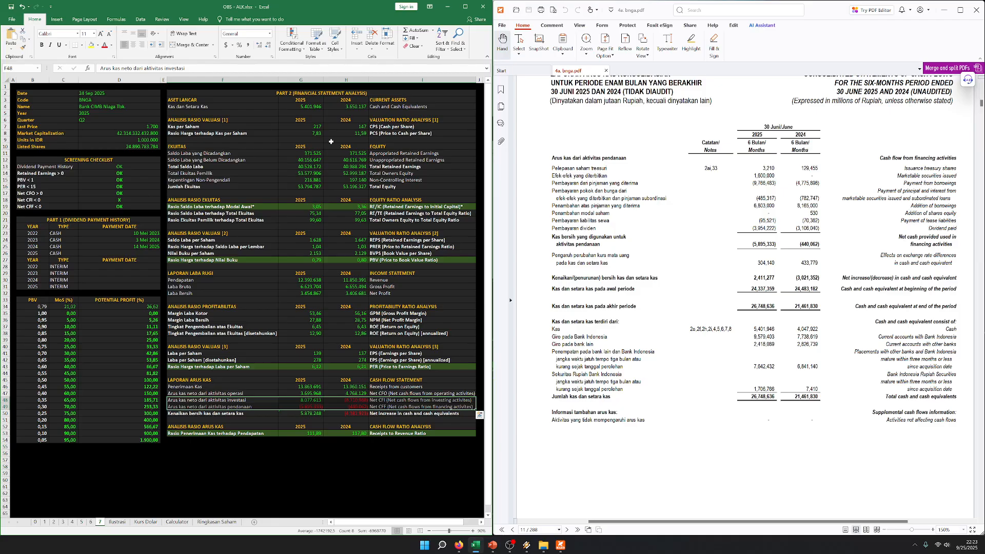
Check the Net CFI < 0 criterion in the Screening Checklist, and return to cell A1
{"action": "left_click", "coordinate": [71, 200]}
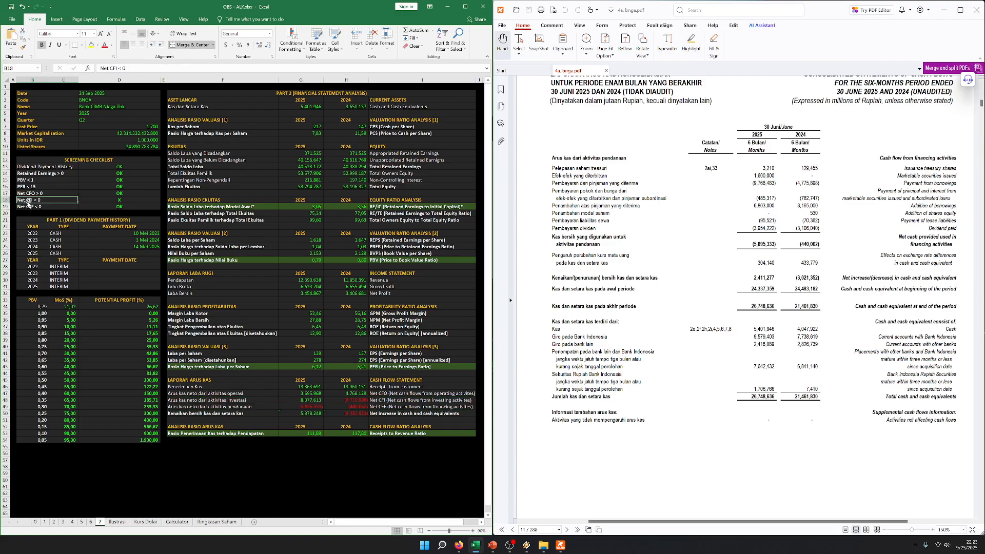
{"action": "left_click_drag", "start_coordinate": [88, 200], "coordinate": [128, 200]}
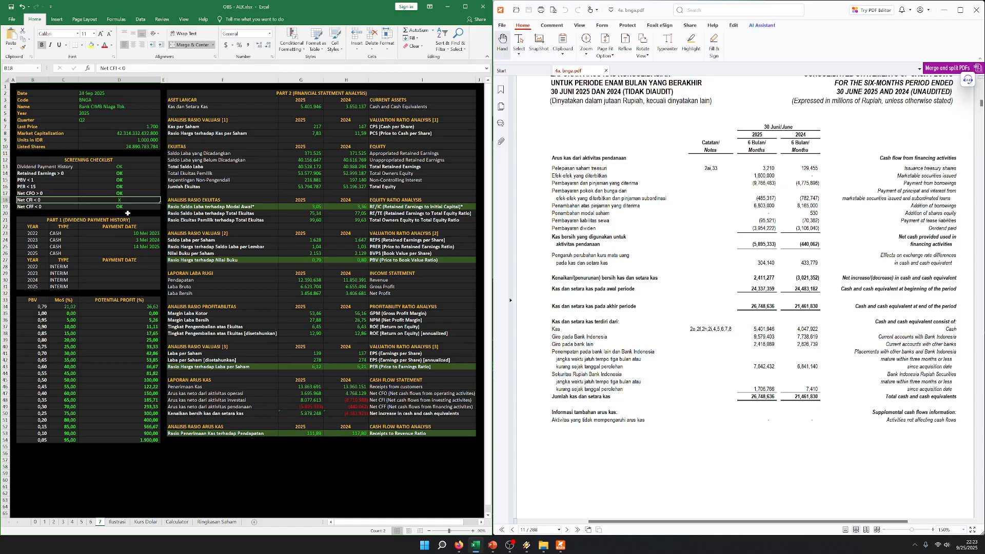
{"action": "key", "text": "ctrl+Home"}
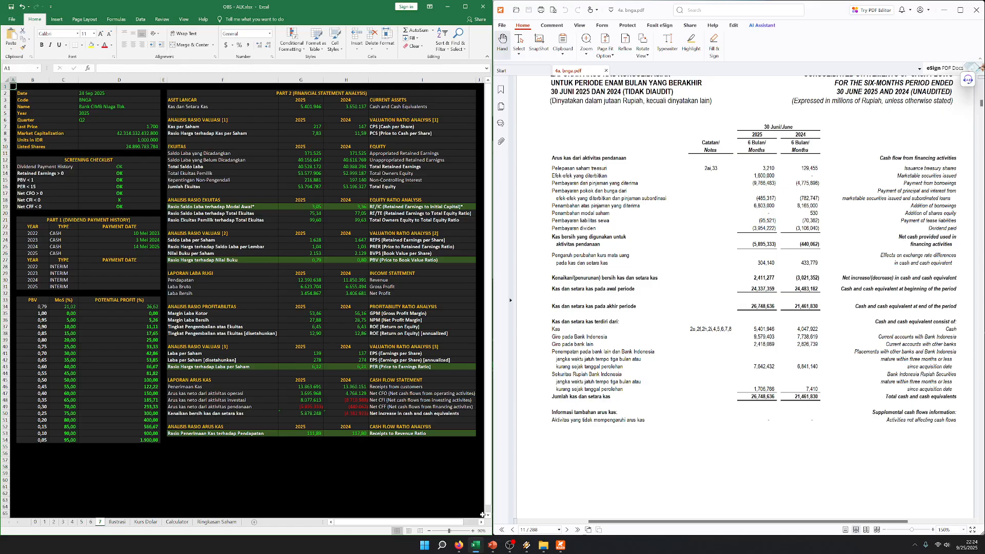
{"action": "left_click", "coordinate": [510, 545]}
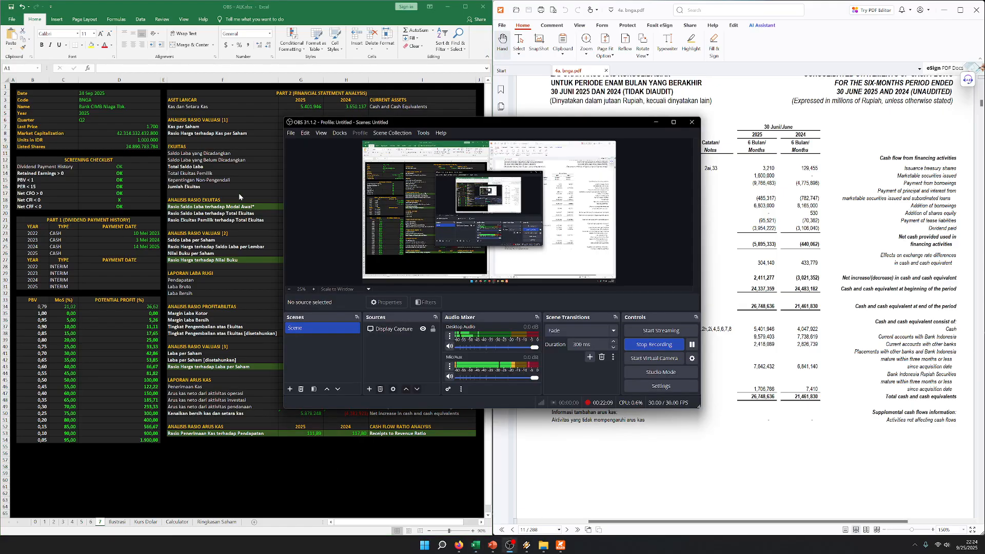